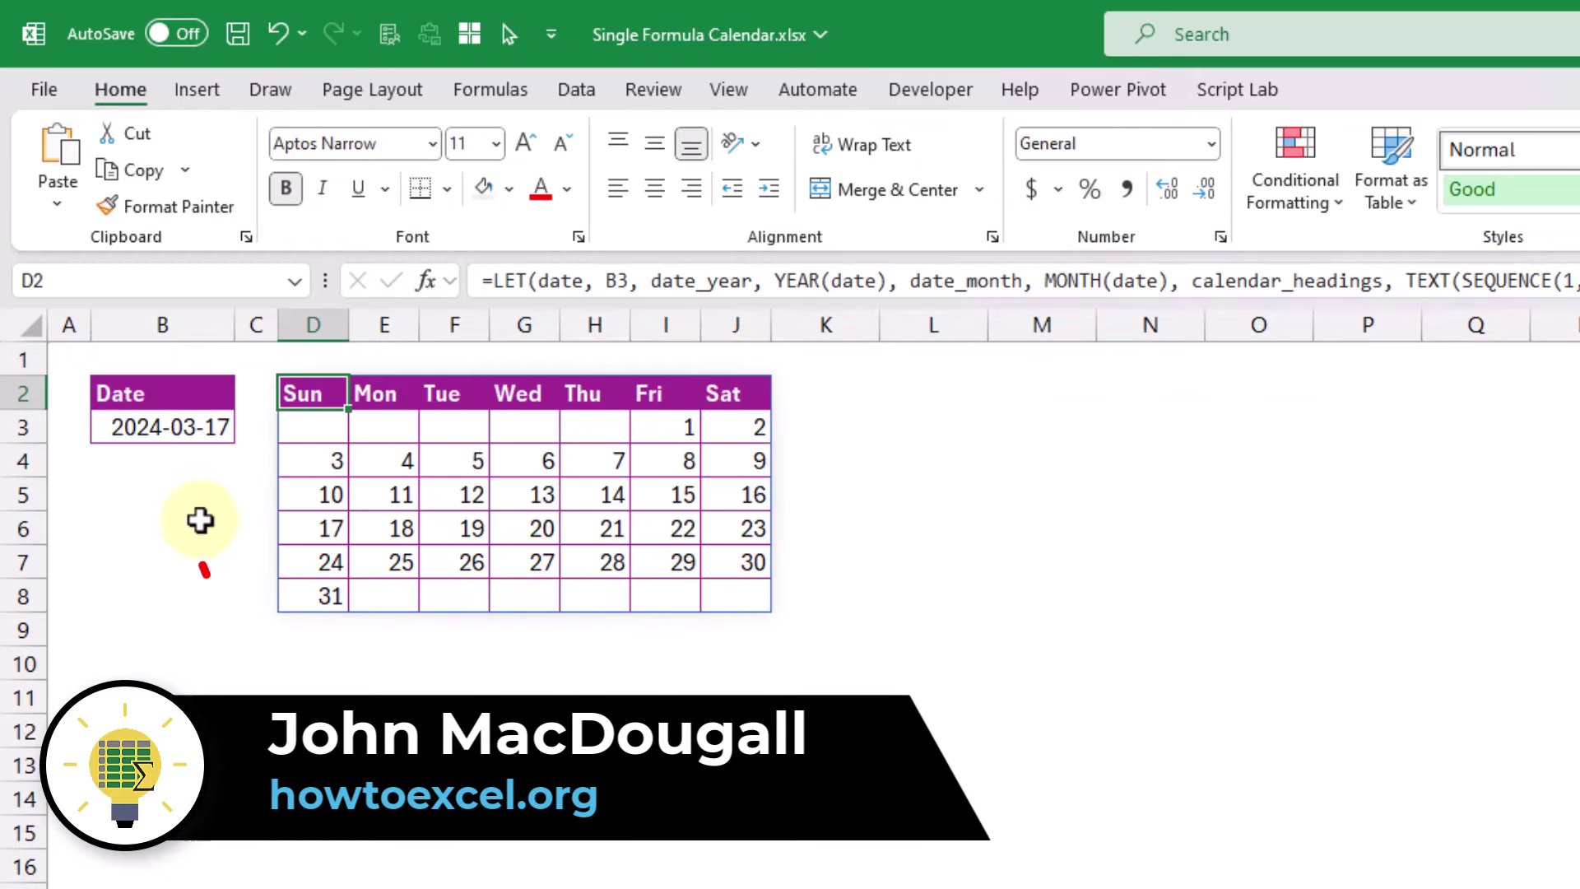
# Edit B3, replacing month 3 with 2 so the date reads 2024-02-17
pyautogui.click(184, 435)
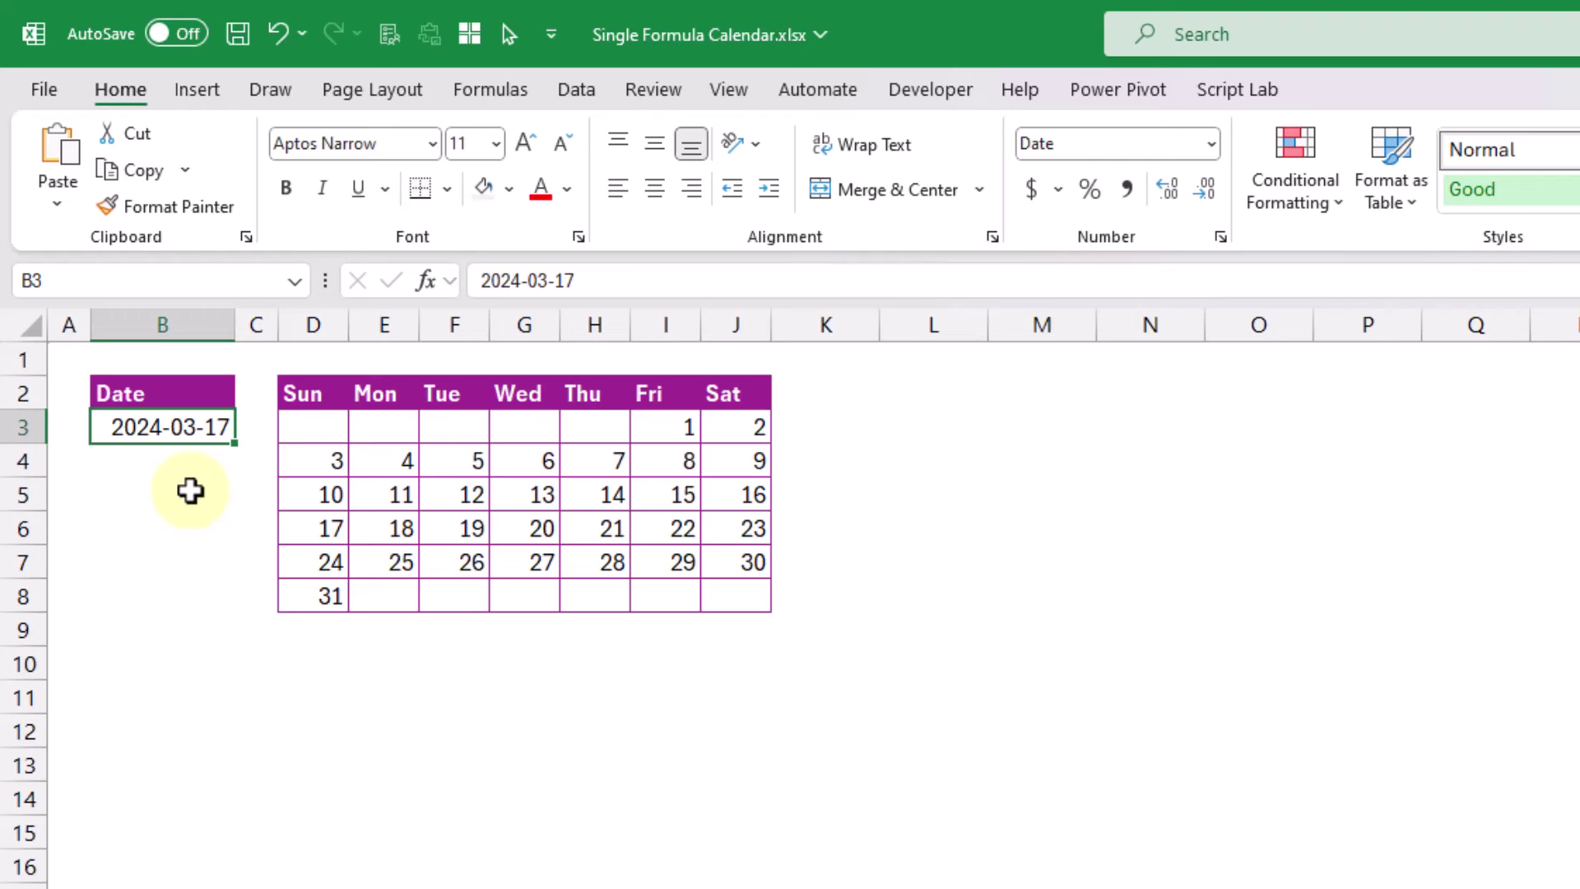
pyautogui.press('F2')
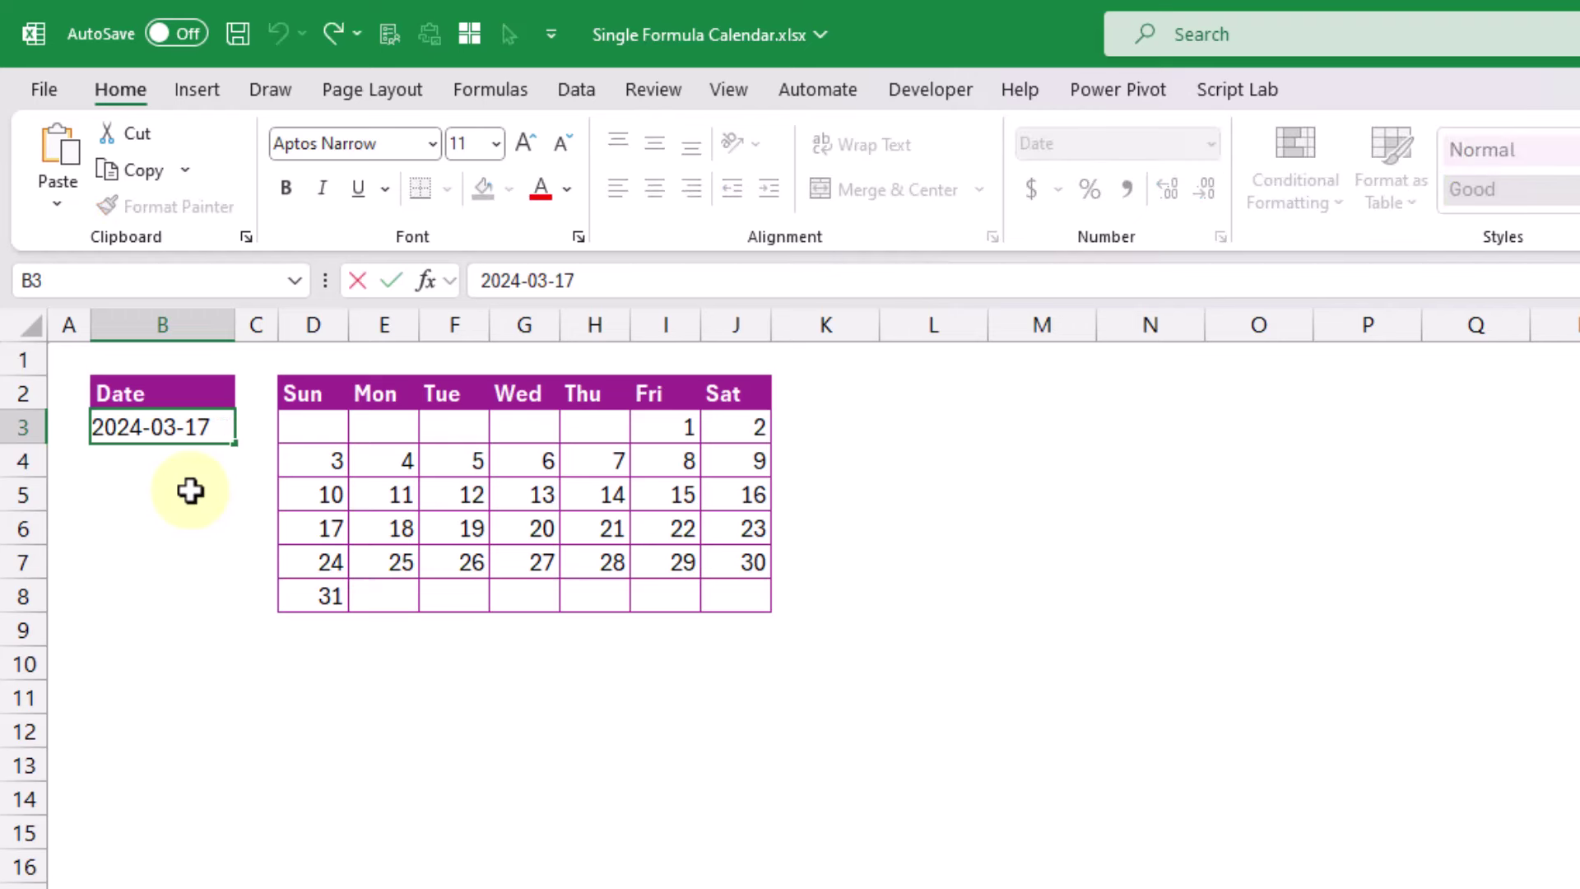
pyautogui.press('Left')
pyautogui.press('Left')
pyautogui.press('Left')
pyautogui.press('BackSpace')
pyautogui.write('2')
pyautogui.press('Return')
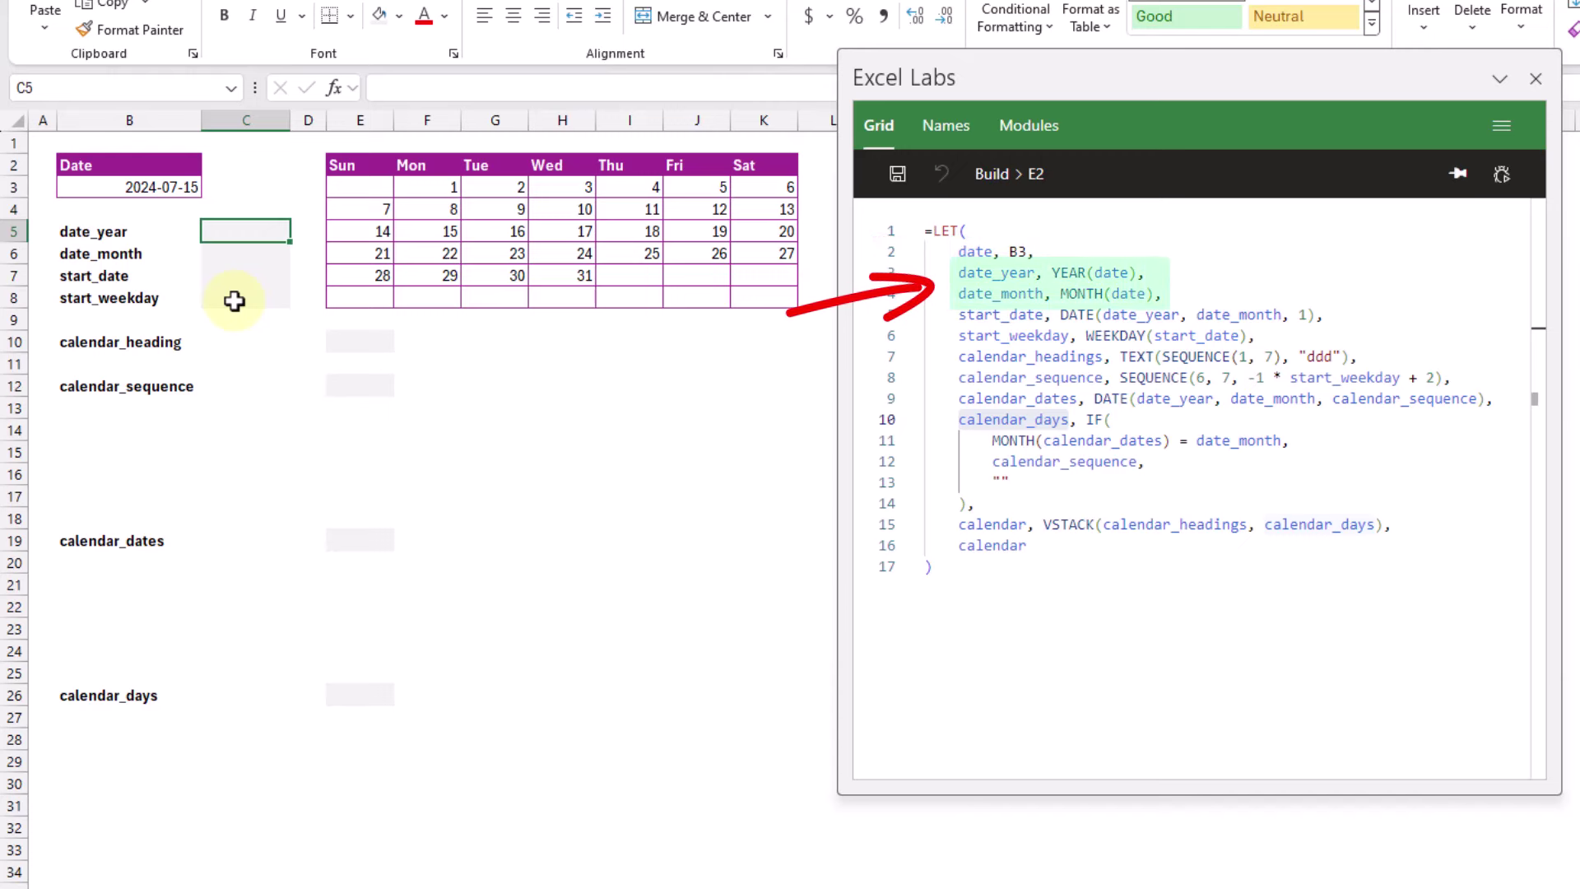
# Enter =YEAR(B3) in C5 to get the year 2024
pyautogui.write('=year')
pyautogui.press('Tab')
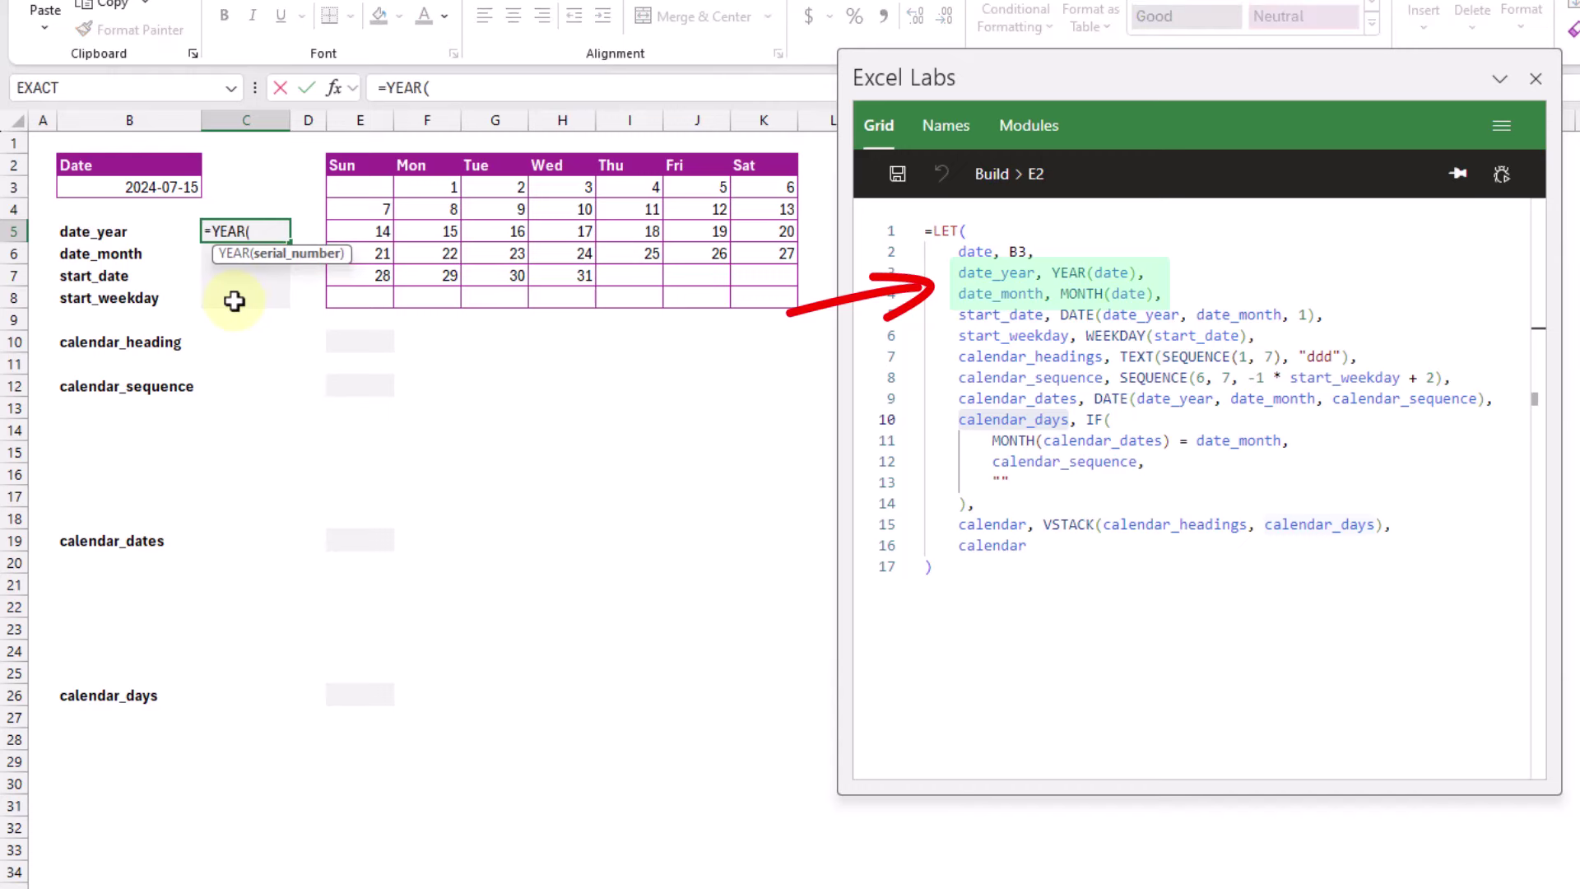
pyautogui.click(148, 192)
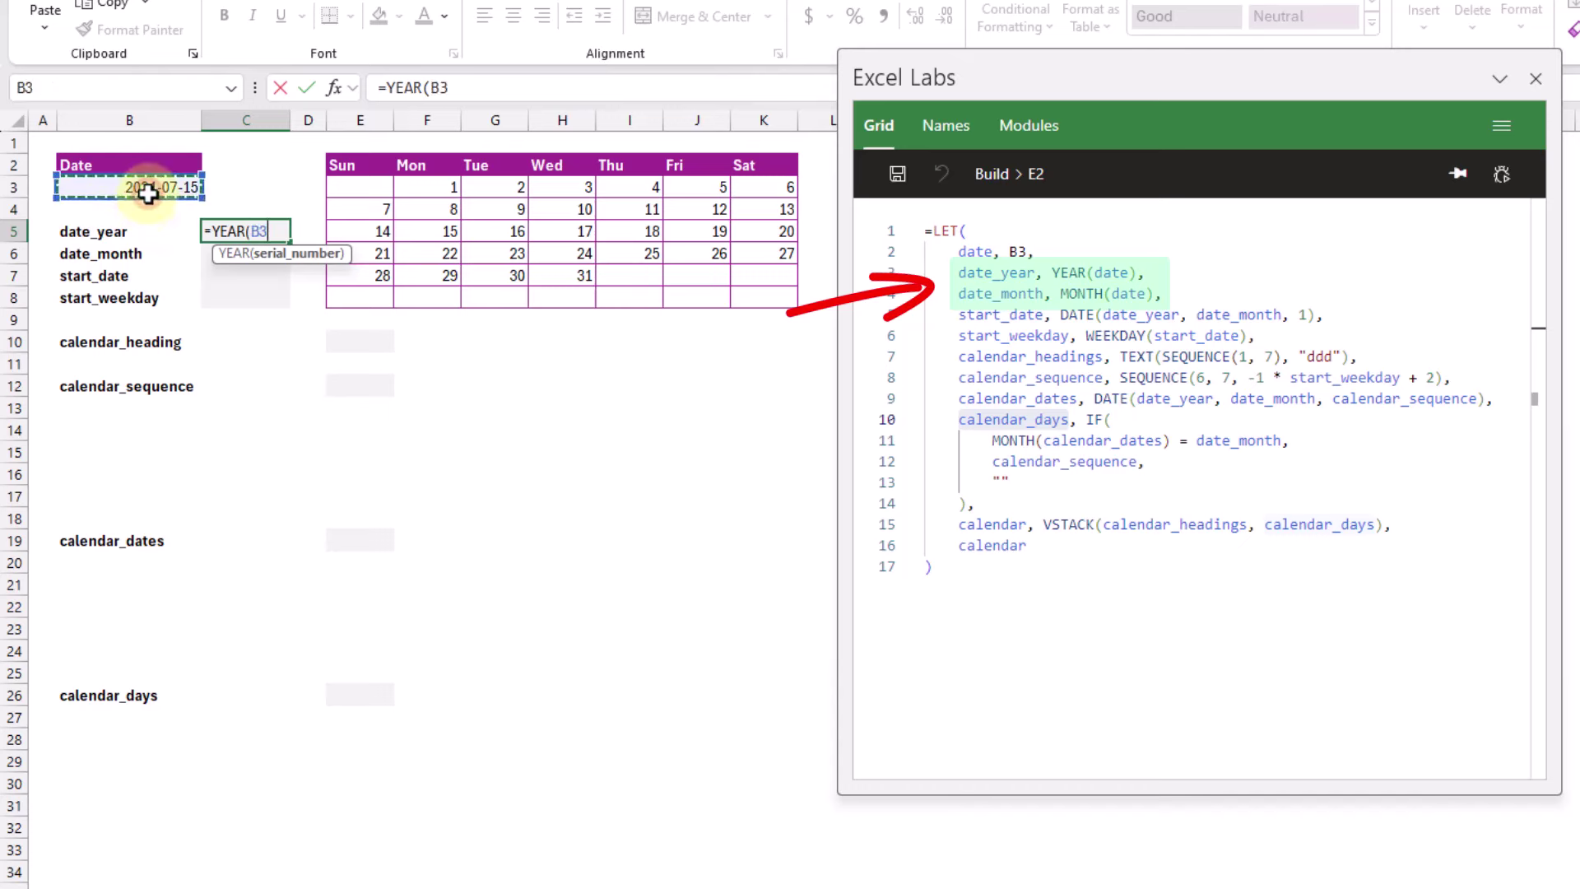
pyautogui.press('Return')
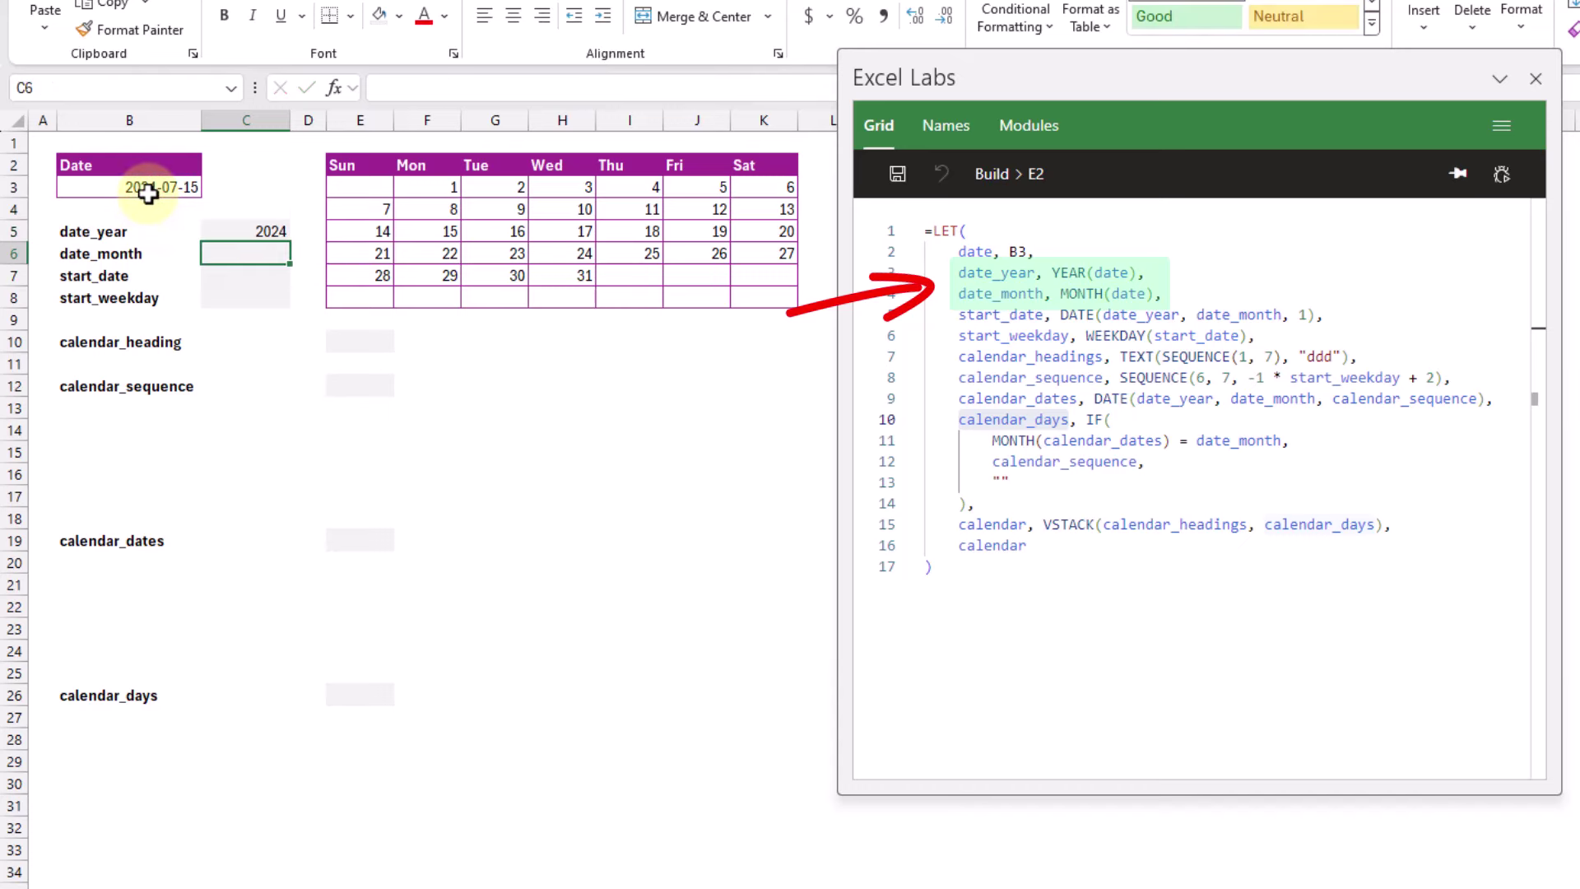
# Enter =MONTH(B3) in C6 to get the month 7
pyautogui.write('=mo')
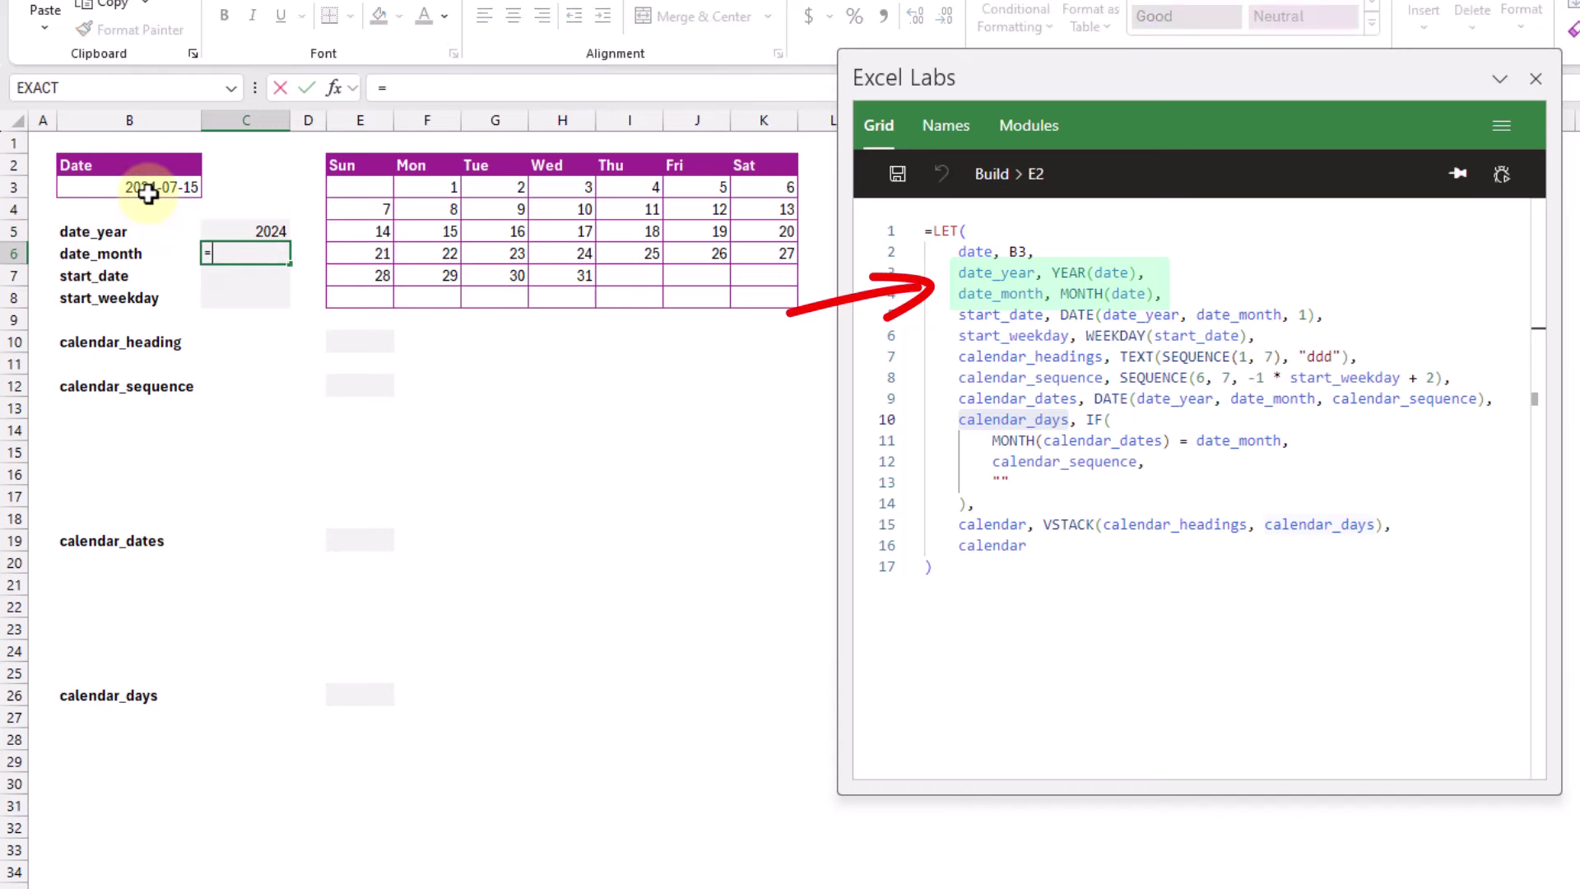
pyautogui.press('Down')
pyautogui.press('Down')
pyautogui.press('Down')
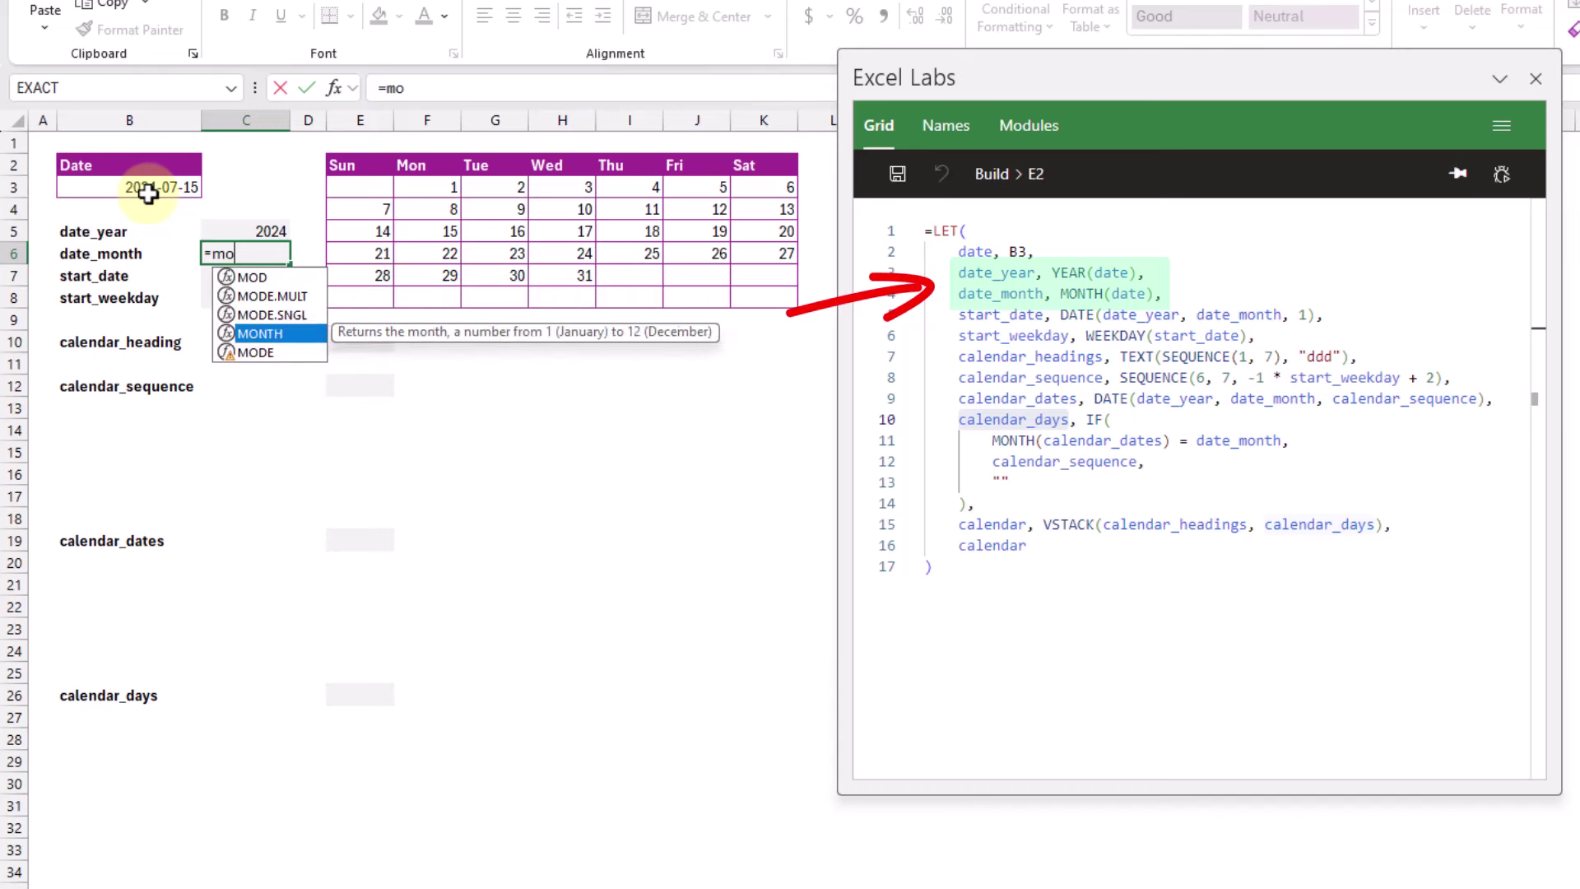
pyautogui.press('Tab')
pyautogui.click(148, 193)
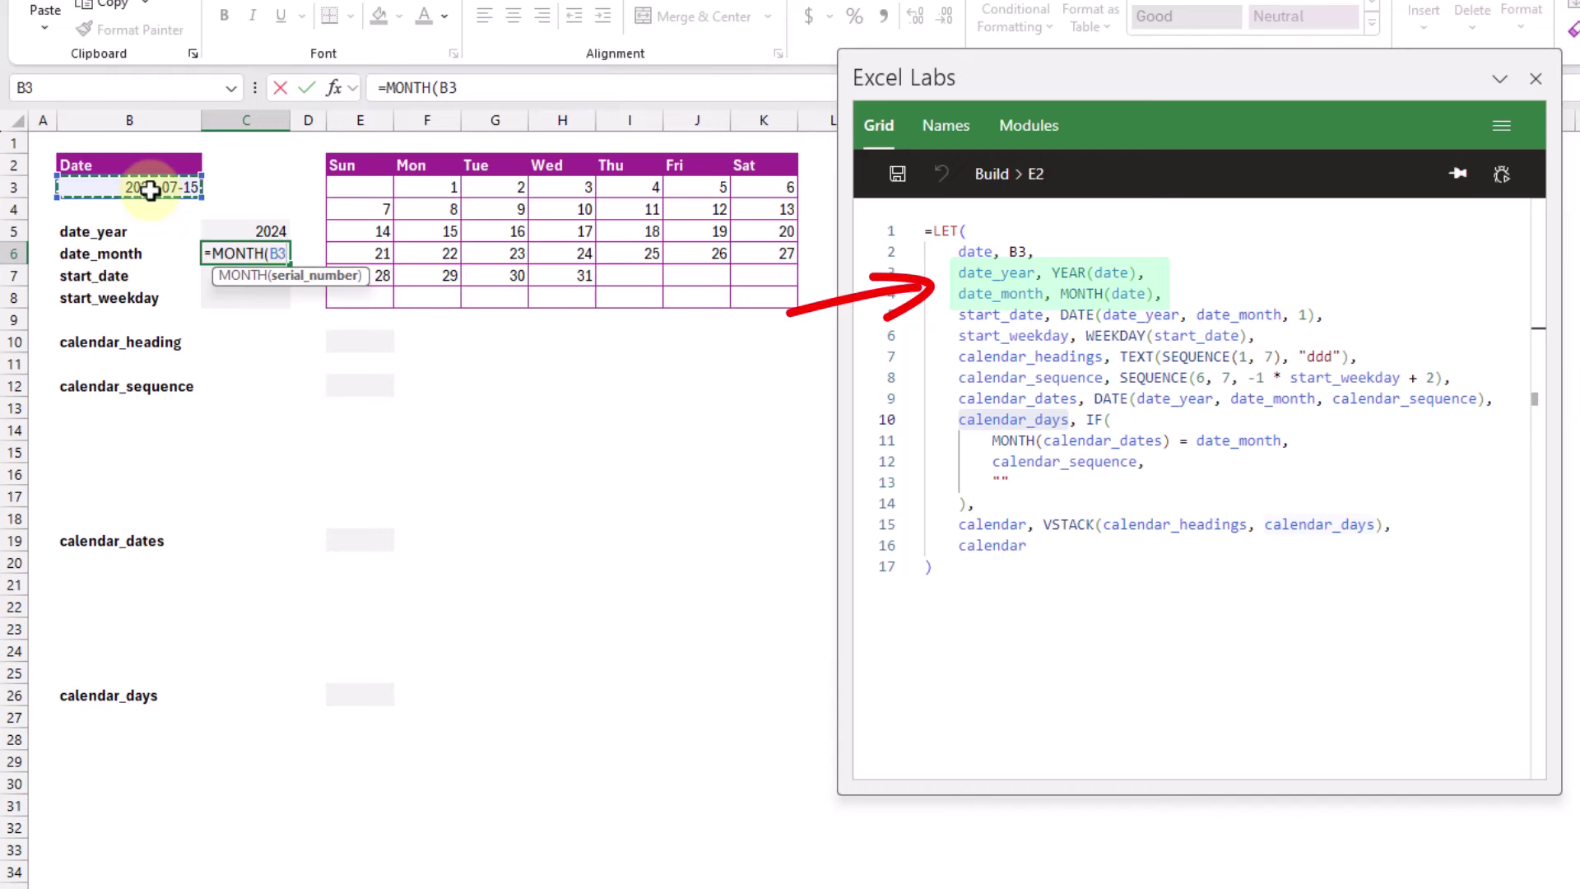
pyautogui.write(')')
pyautogui.press('Return')
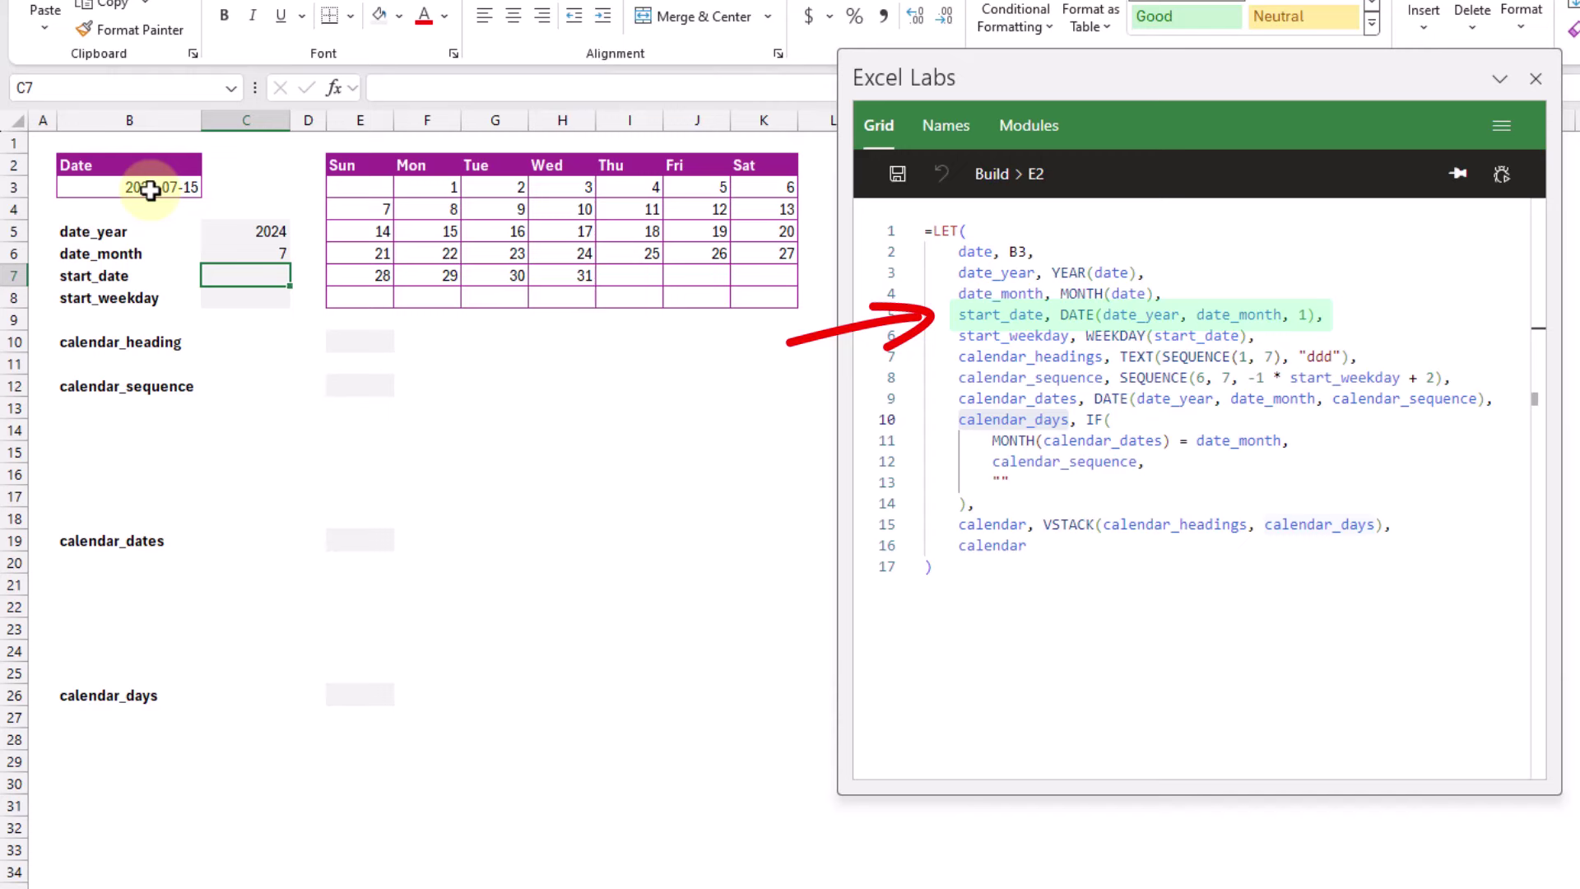
# Enter =DATE(C5,C6,1) in C7, returning 2024-07-01
pyautogui.write('=date')
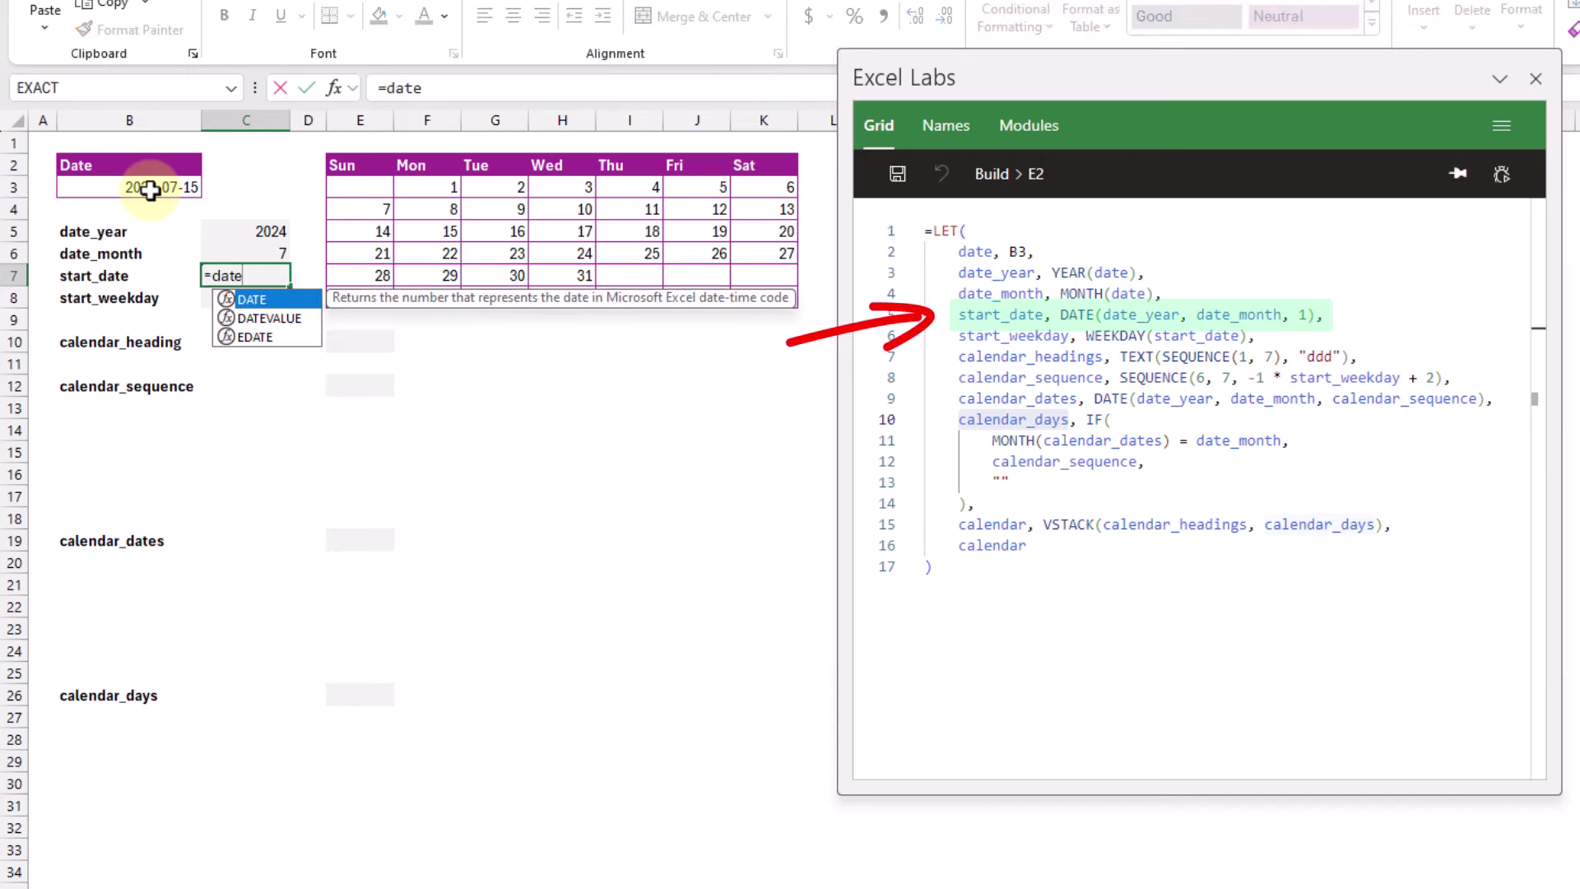
pyautogui.press('Tab')
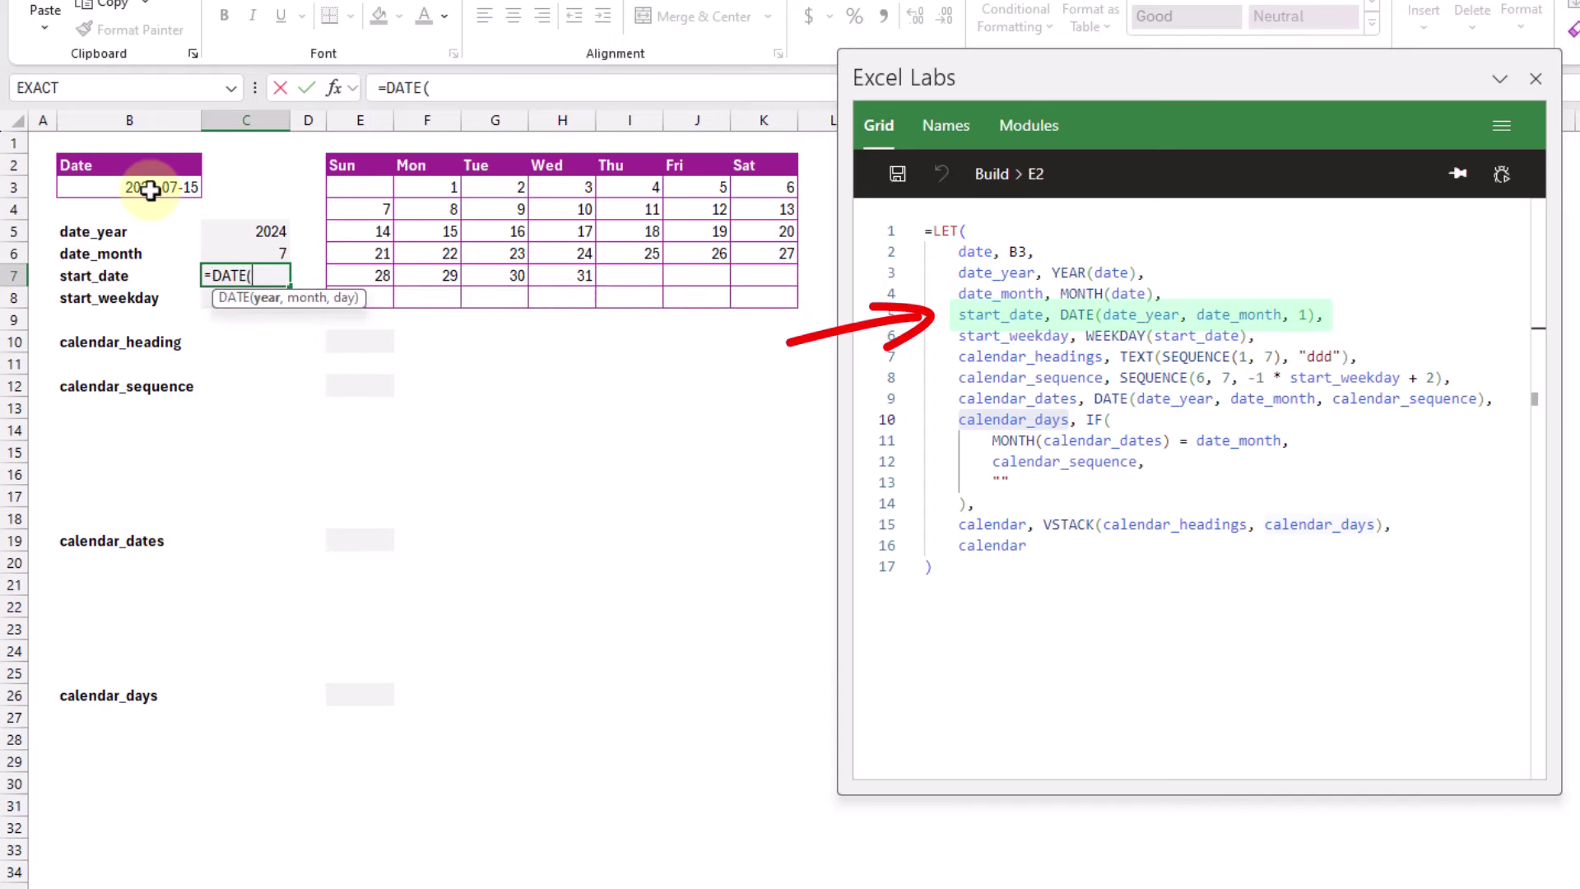
pyautogui.press('Up')
pyautogui.press('Up')
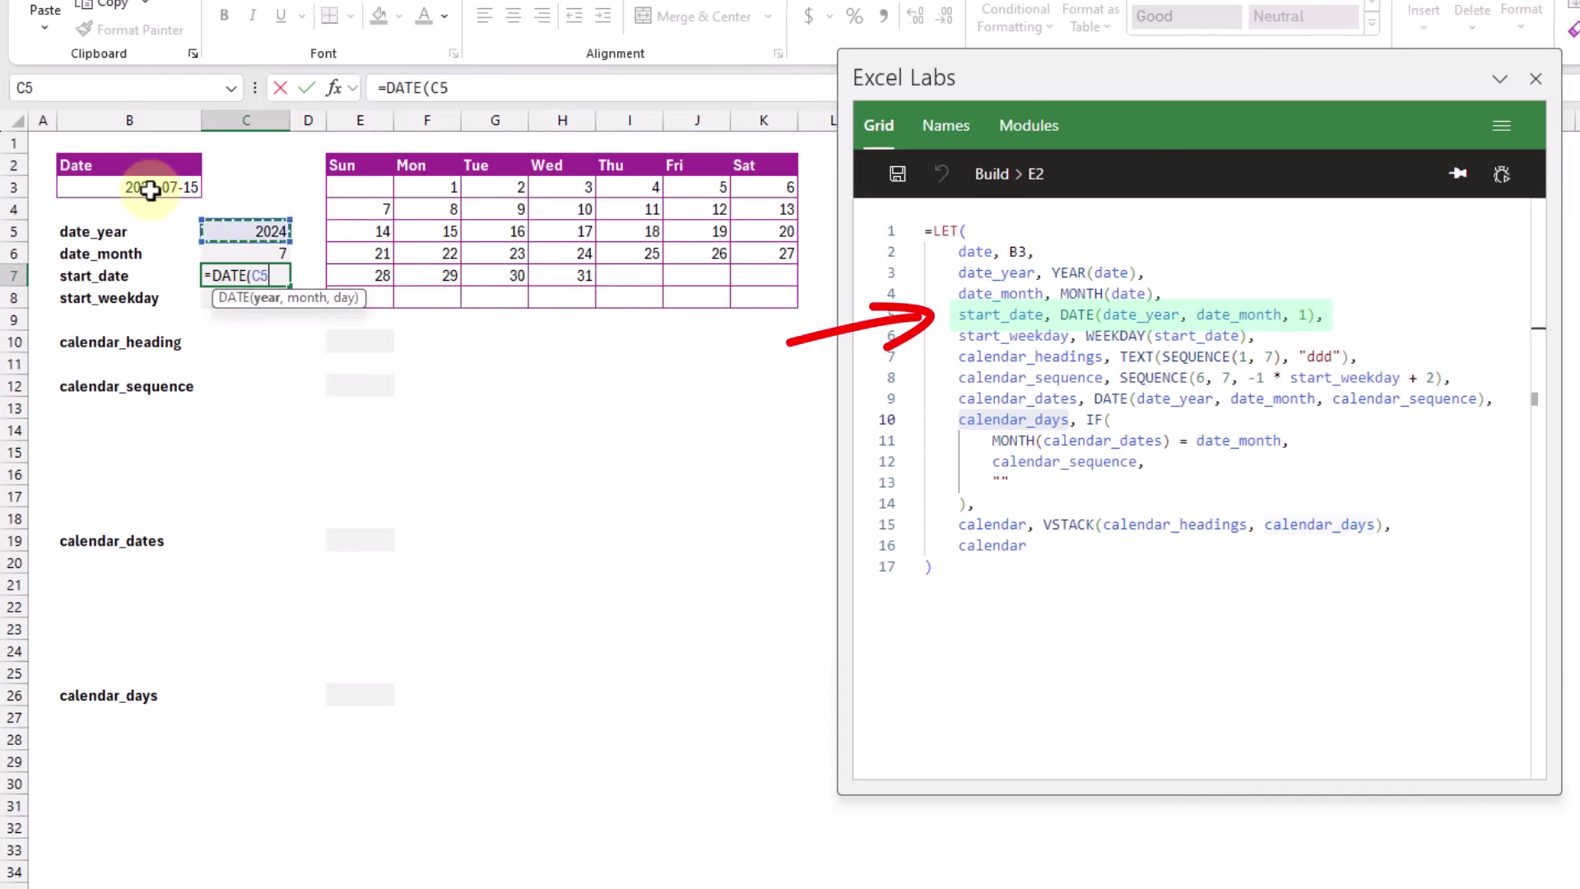
pyautogui.write(',')
pyautogui.press('Up')
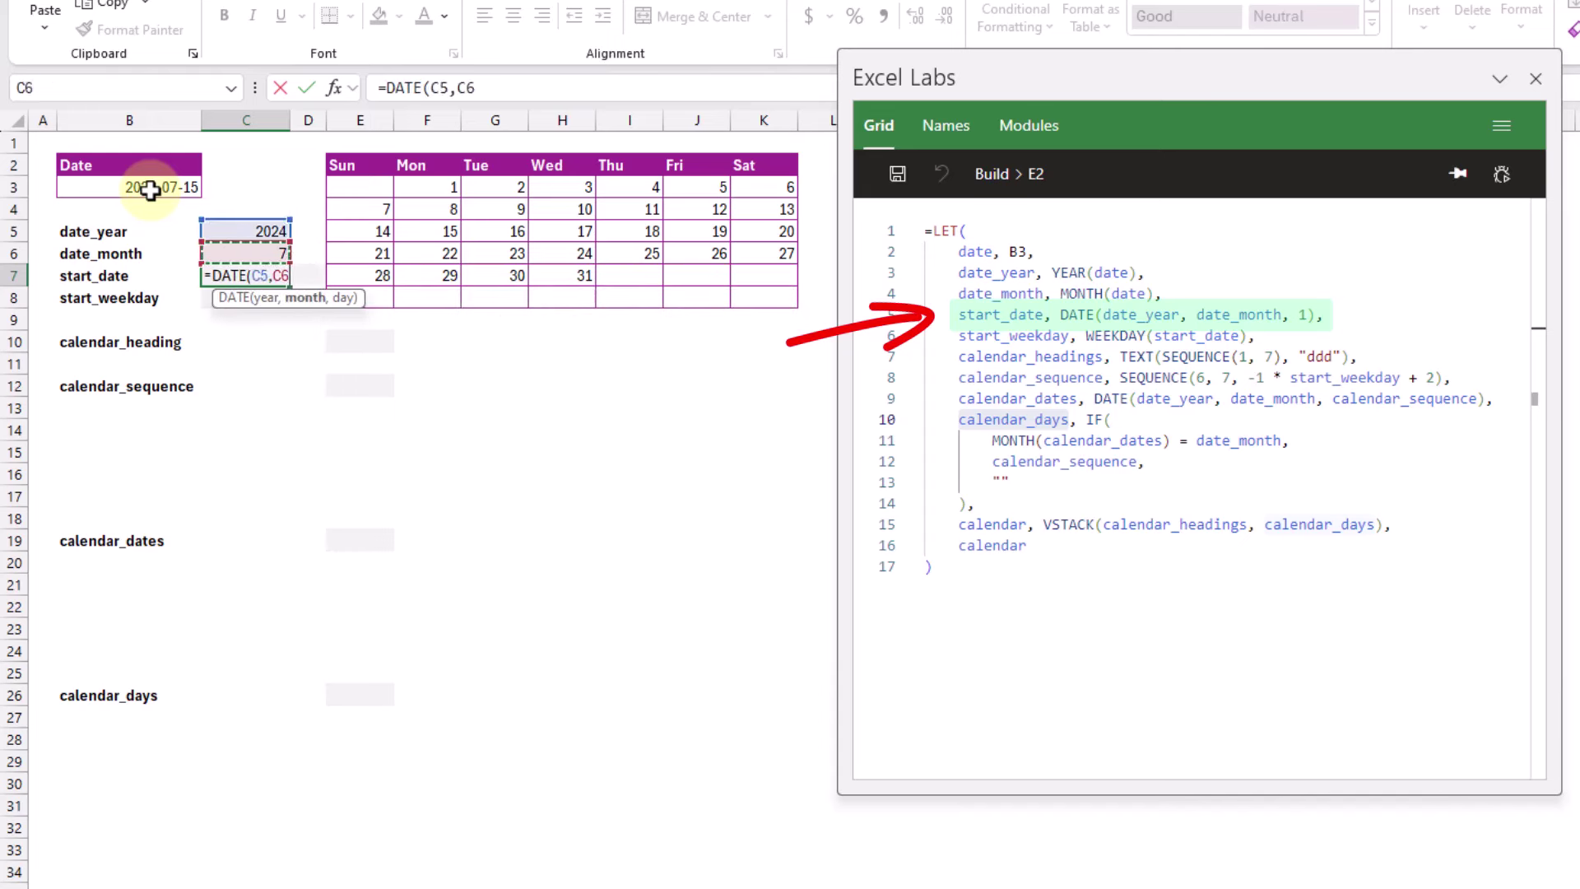
pyautogui.write(',1)')
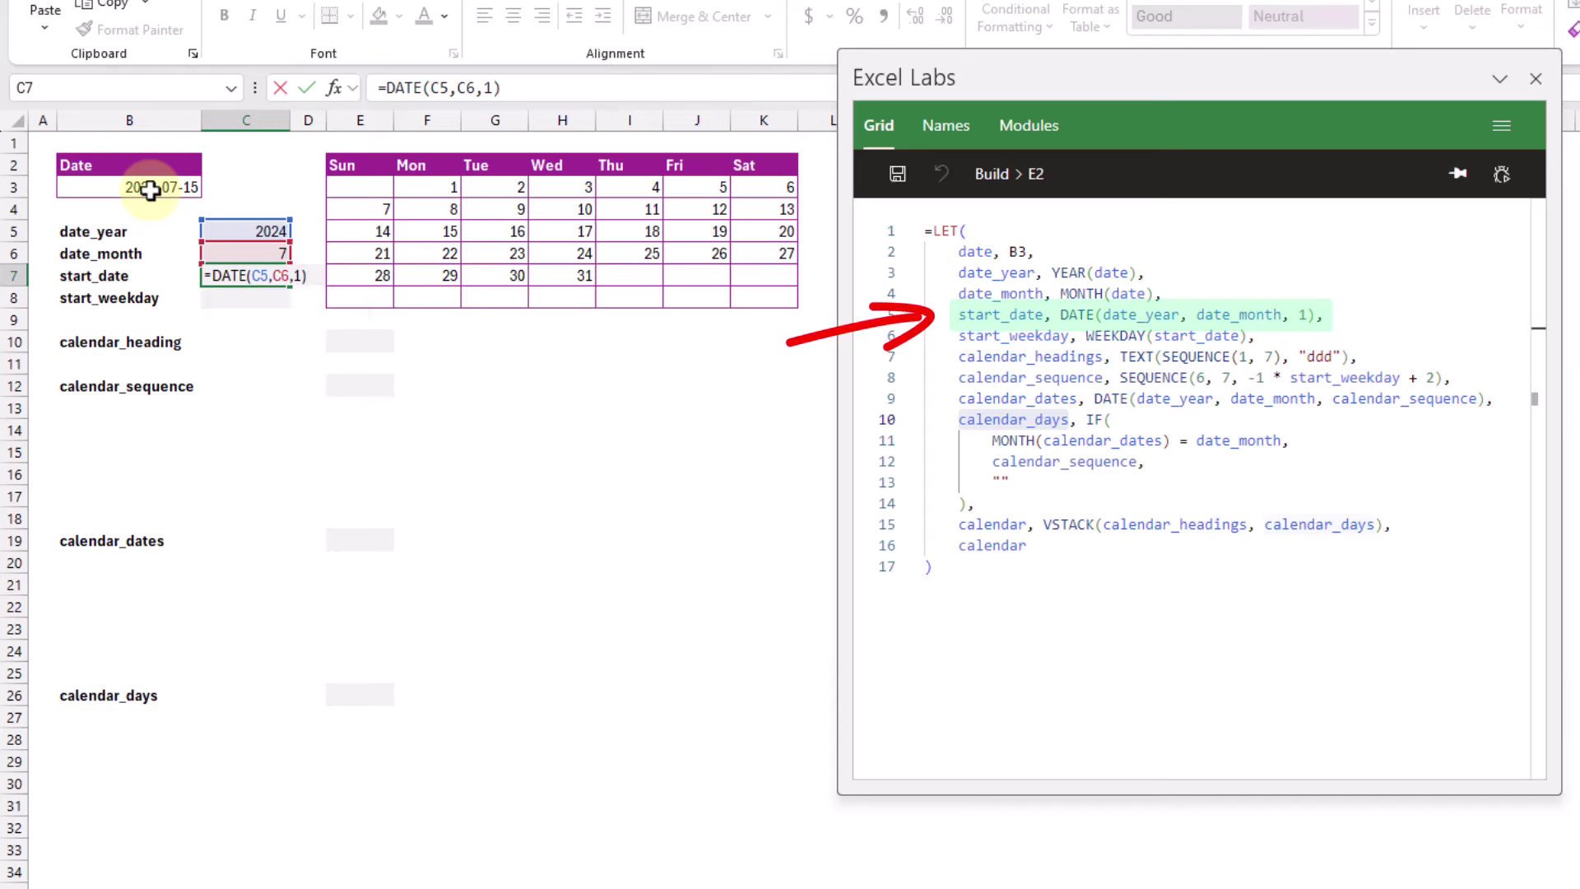
pyautogui.press('Return')
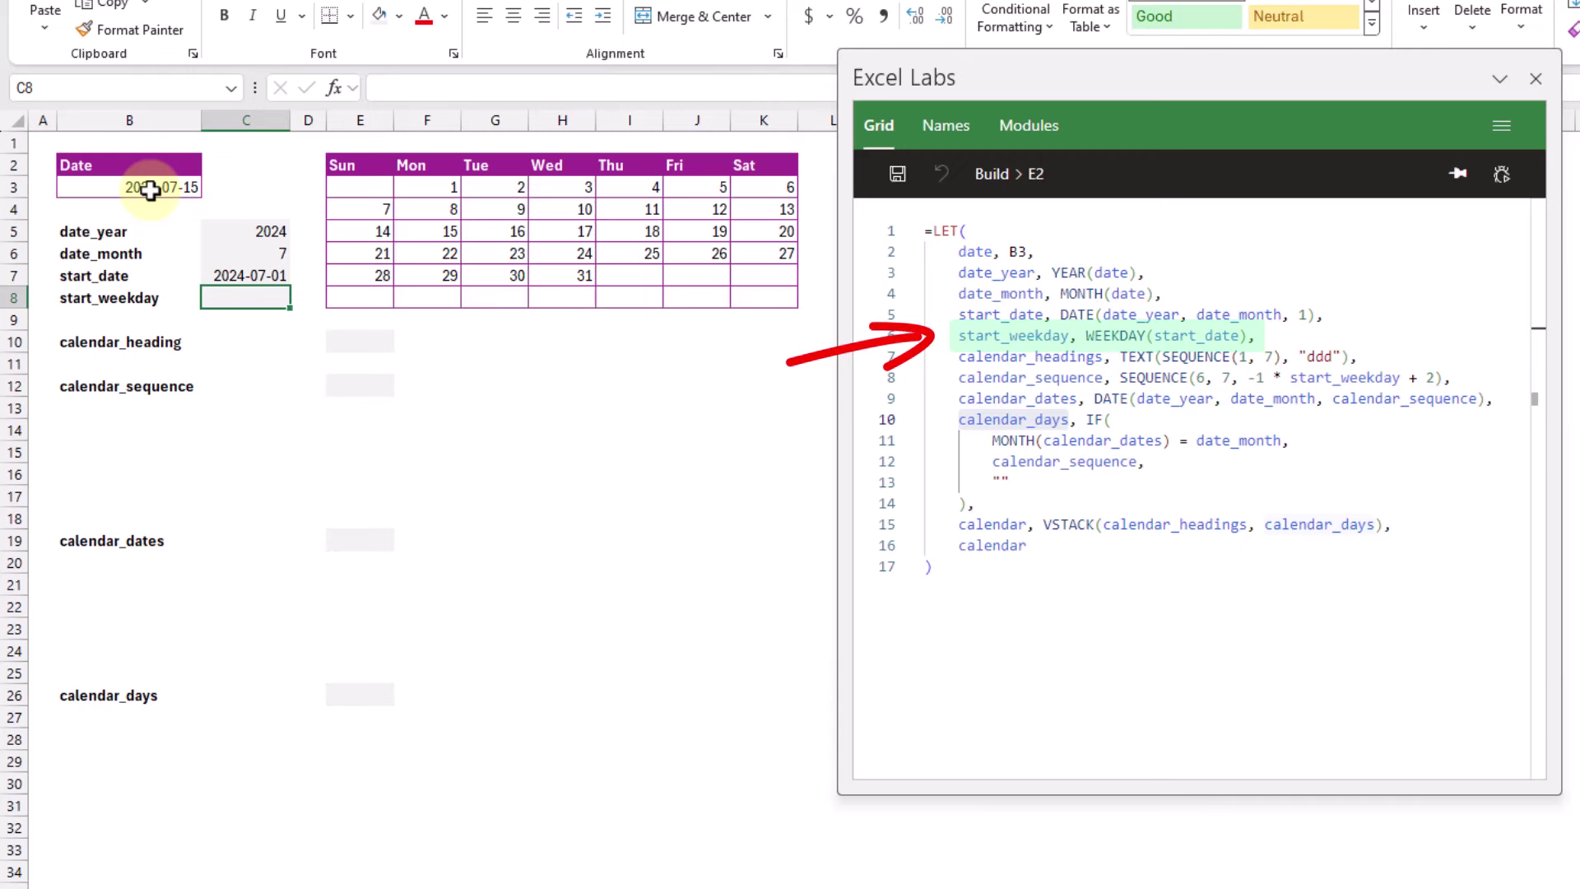
# Enter =WEEKDAY(C7) in C8 with no return type, giving 2
pyautogui.write('=')
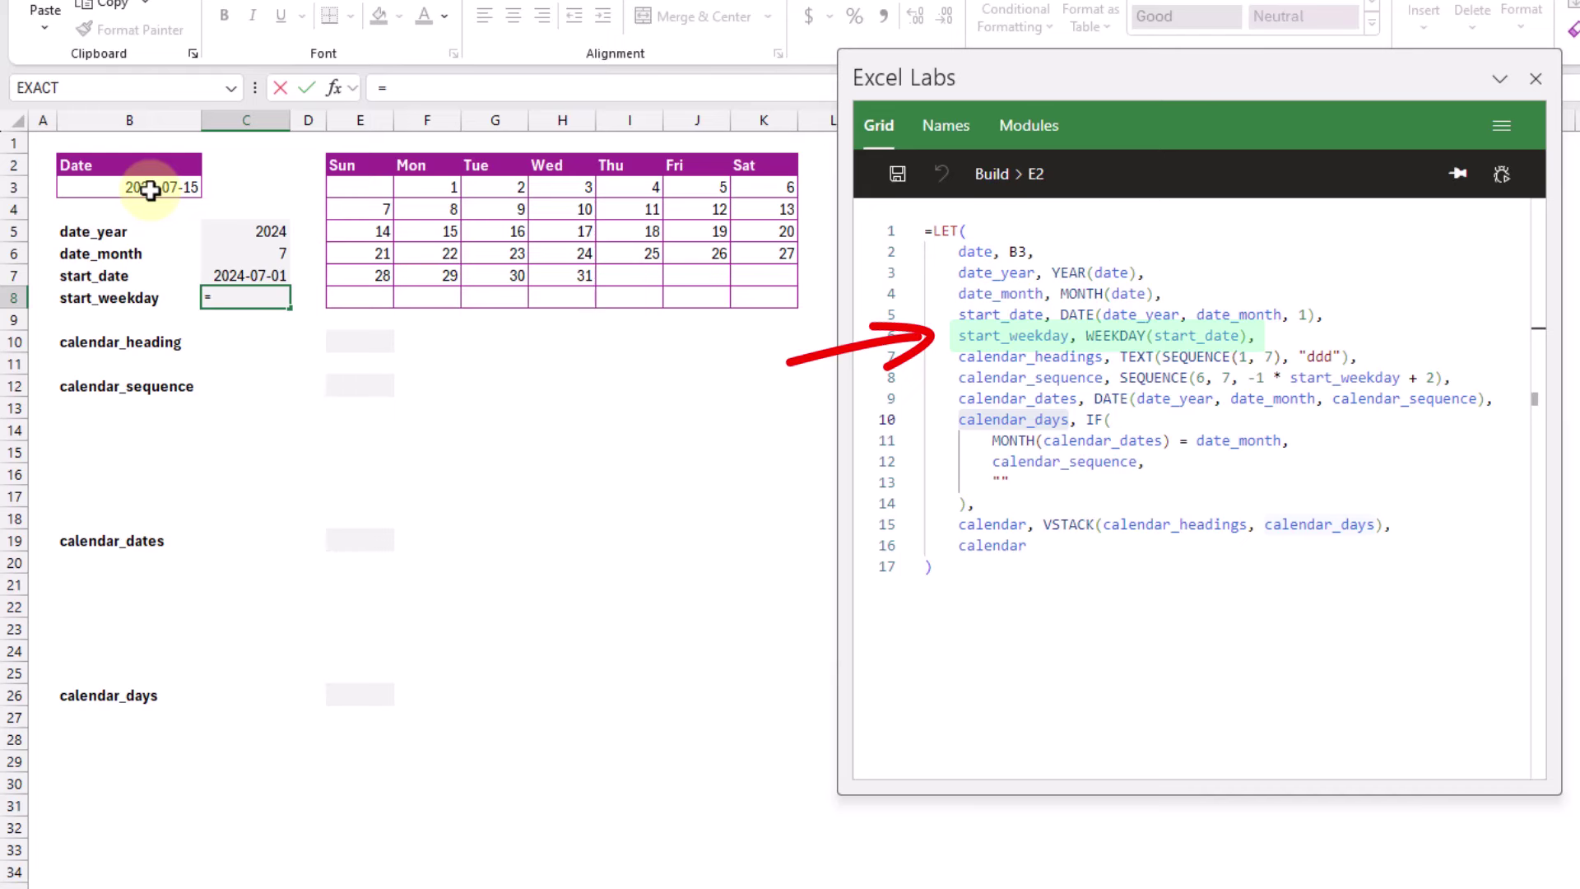
pyautogui.write('we')
pyautogui.press('Down')
pyautogui.press('Tab')
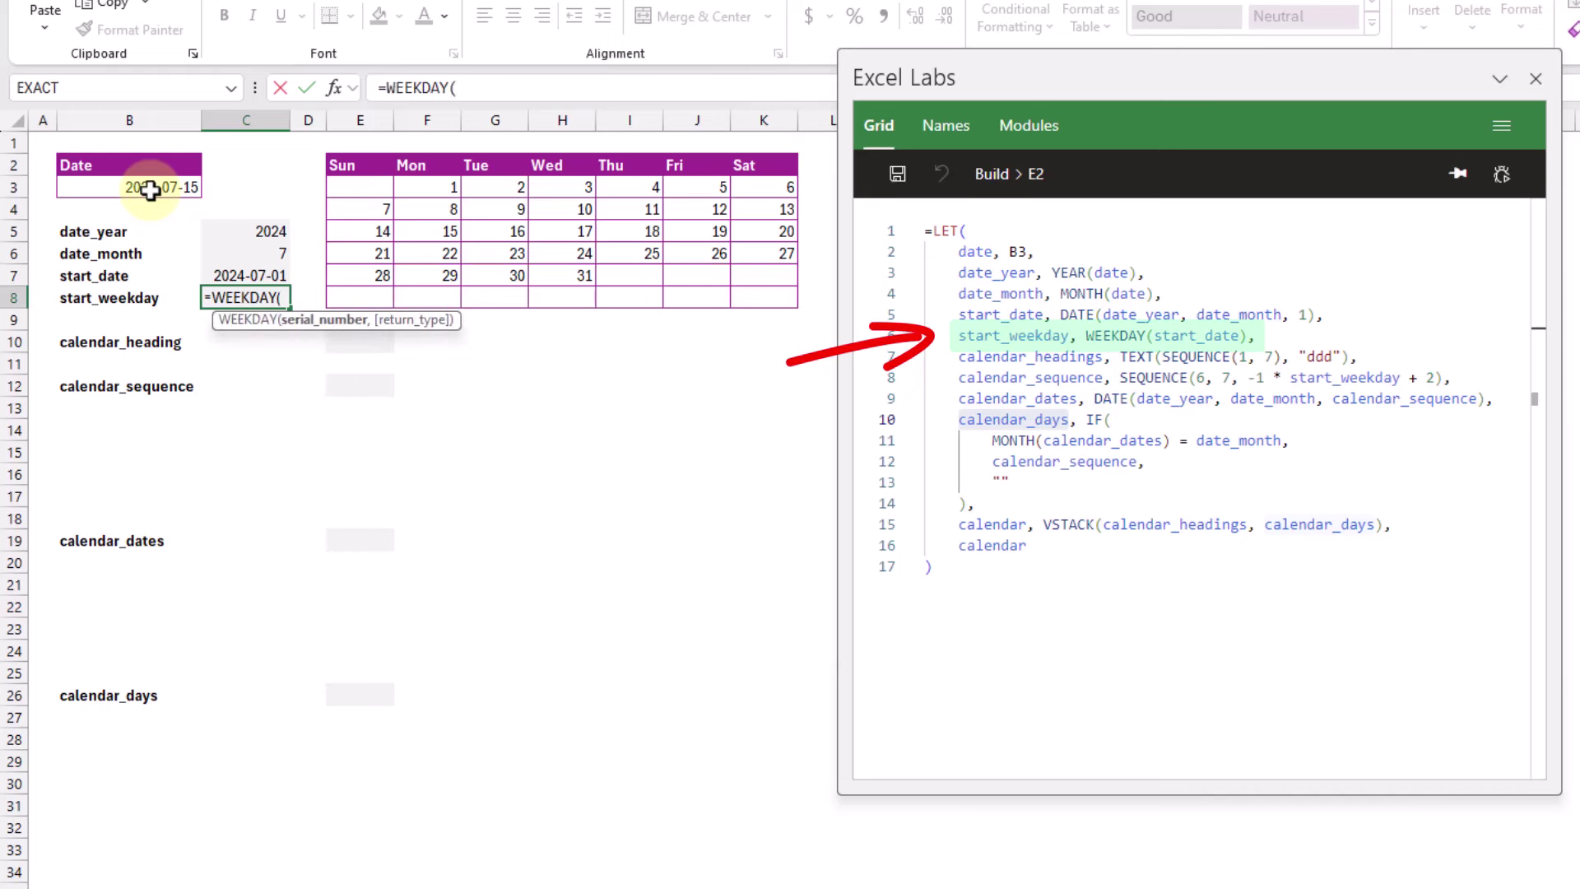
pyautogui.press('BackSpace')
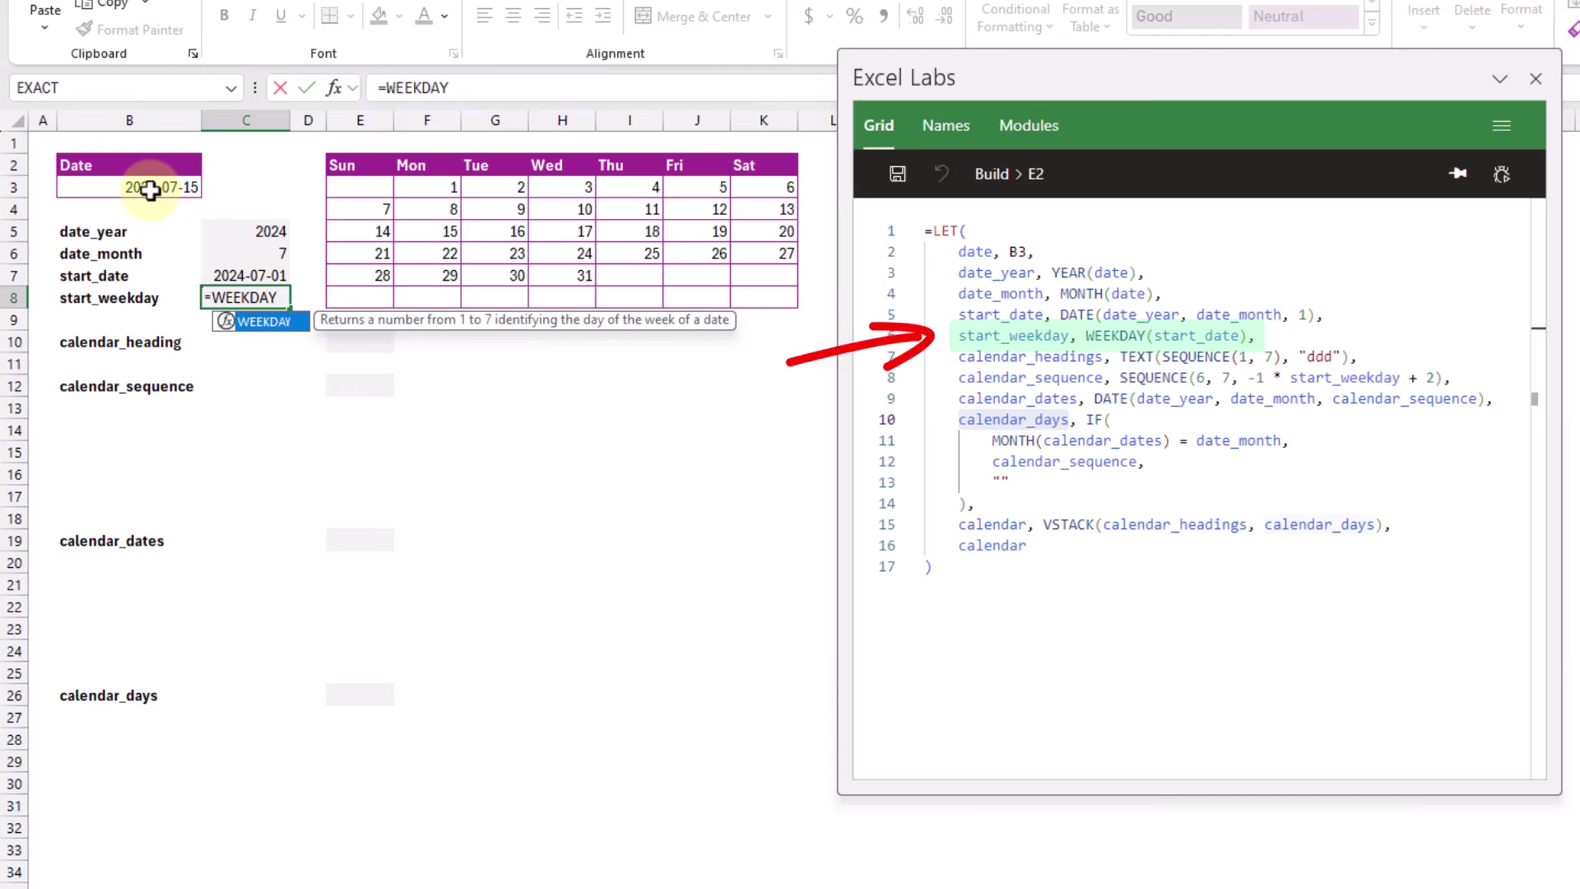
pyautogui.write('(')
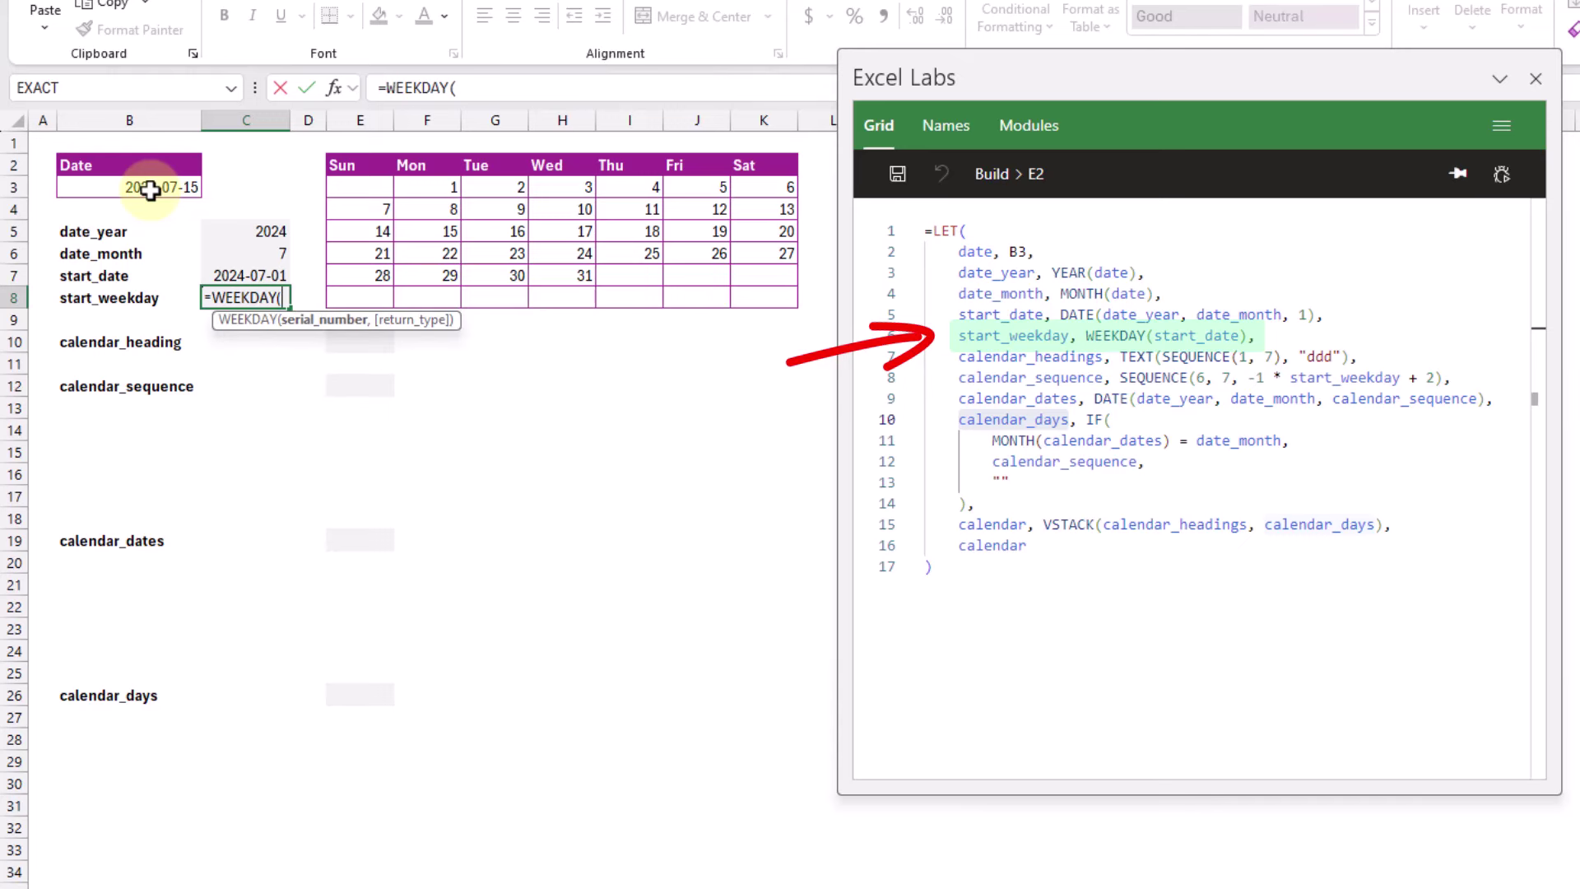
pyautogui.press('Up')
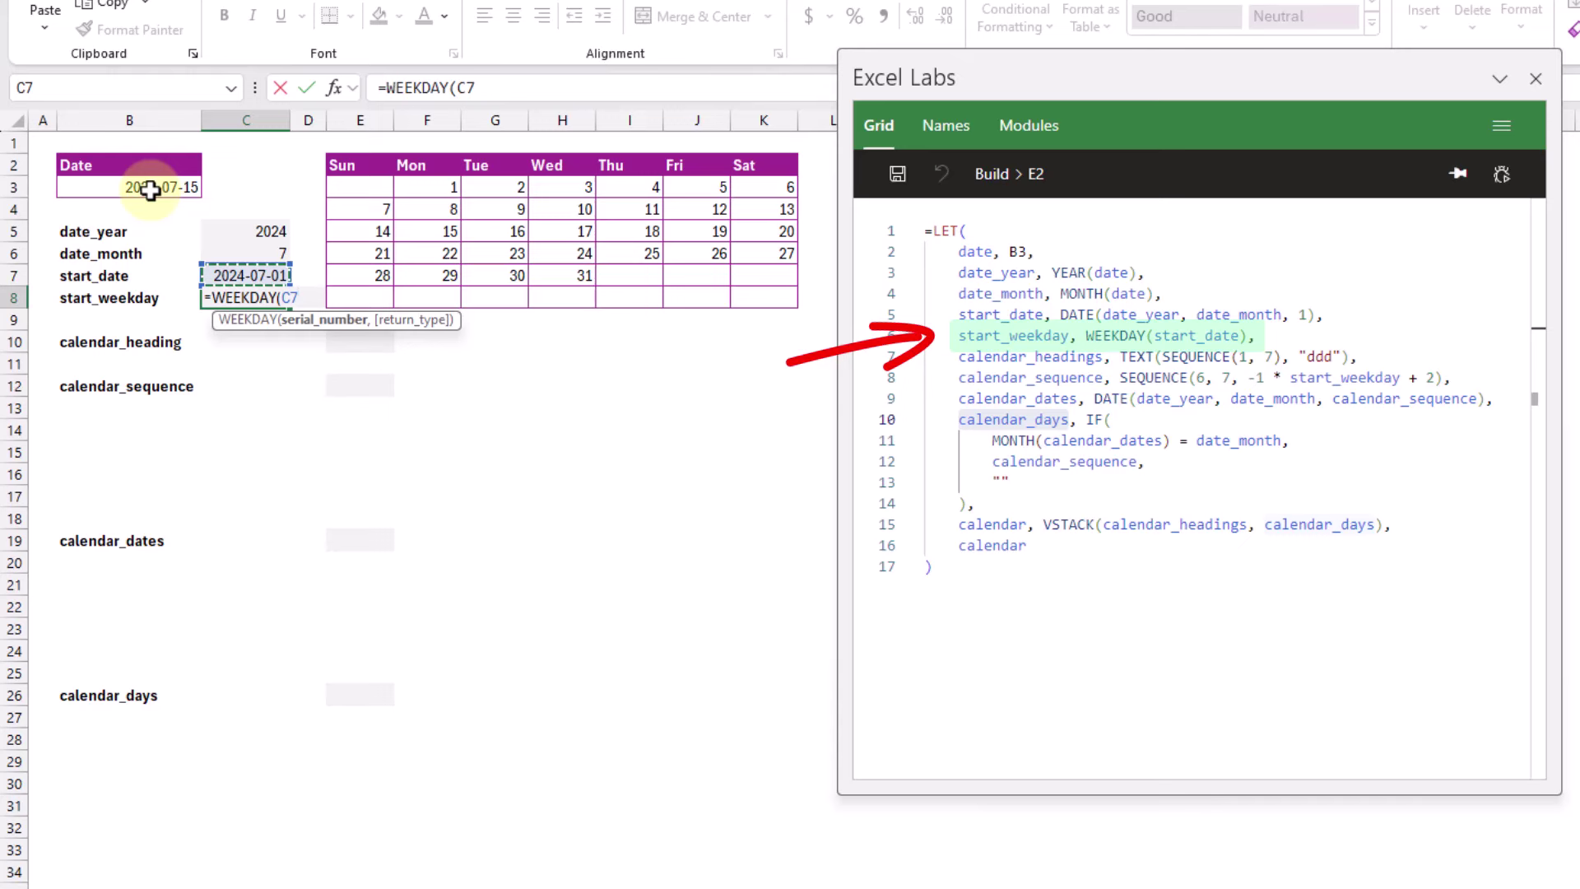
pyautogui.write(',')
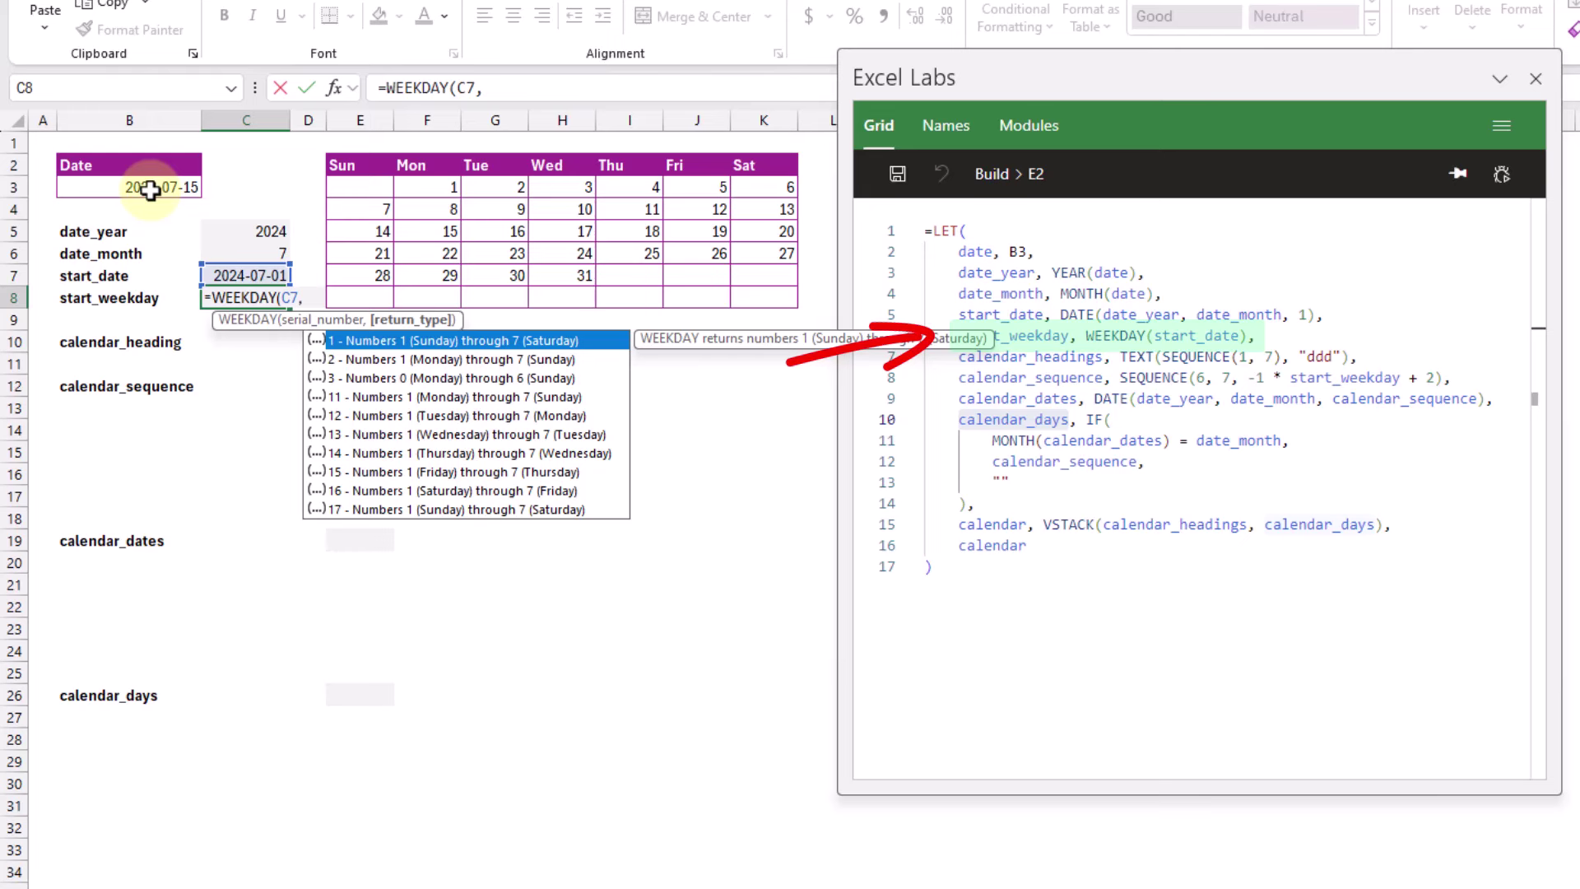
pyautogui.write('1')
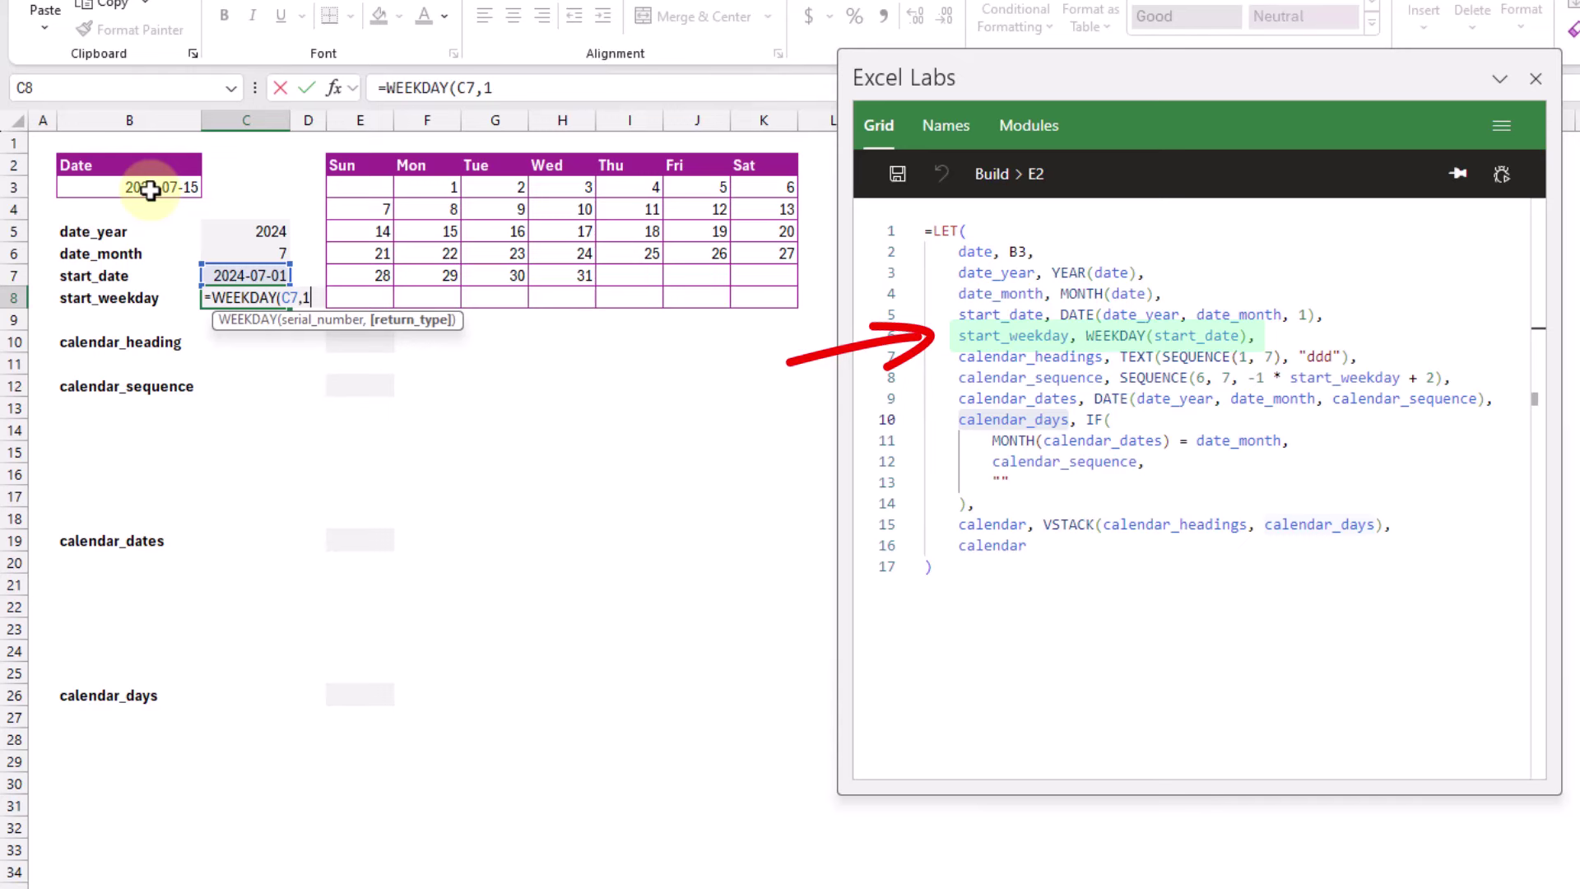
pyautogui.press('BackSpace')
pyautogui.press('BackSpace')
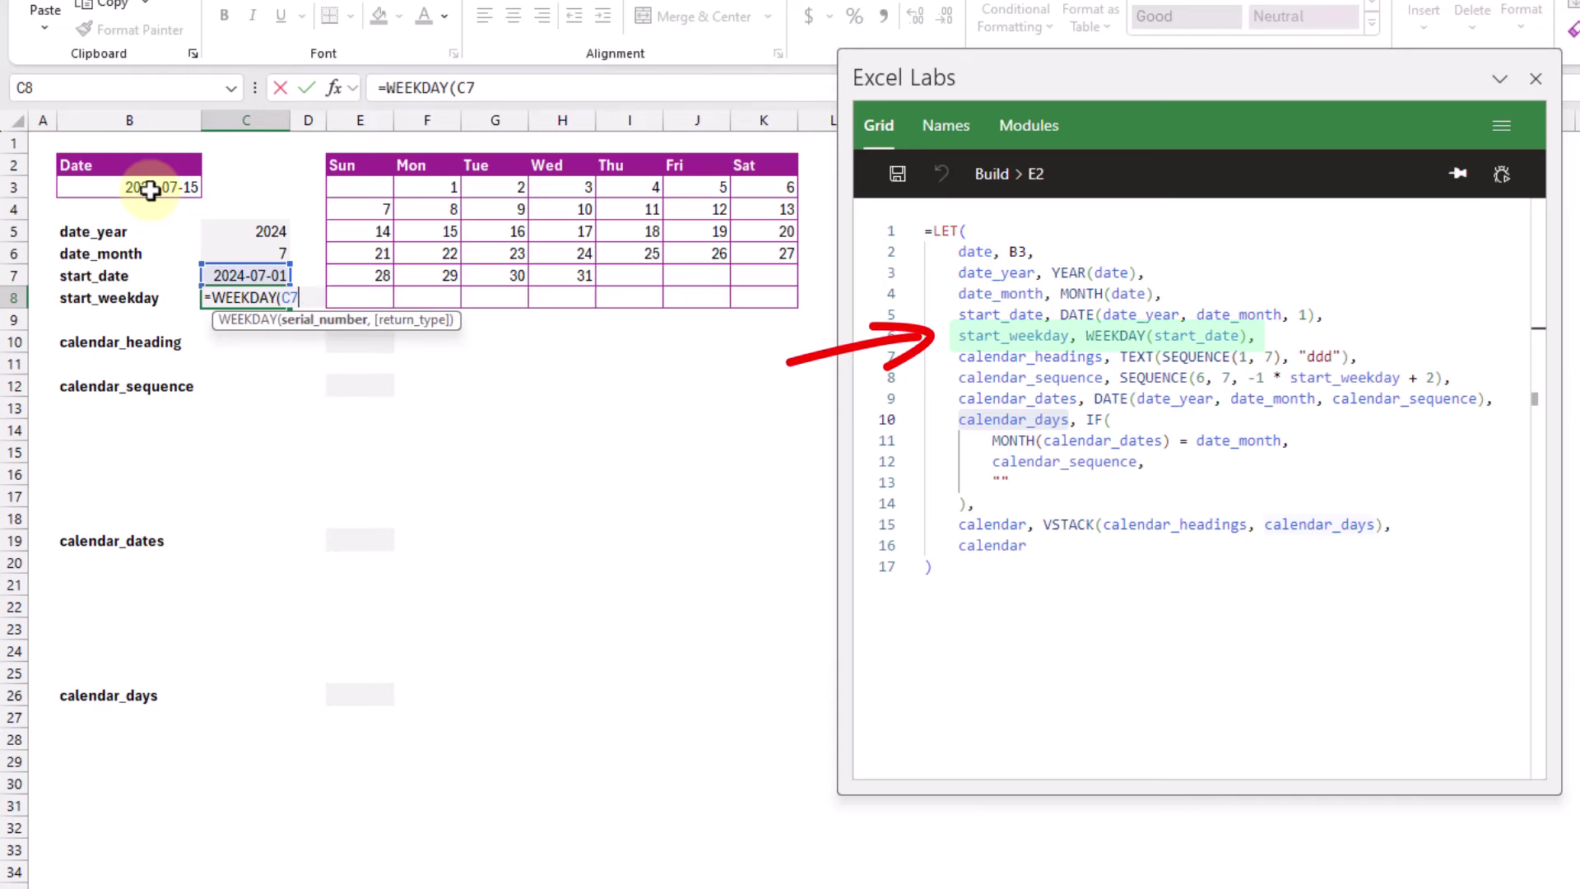
pyautogui.write(')')
pyautogui.hotkey('ctrl', 'Return')
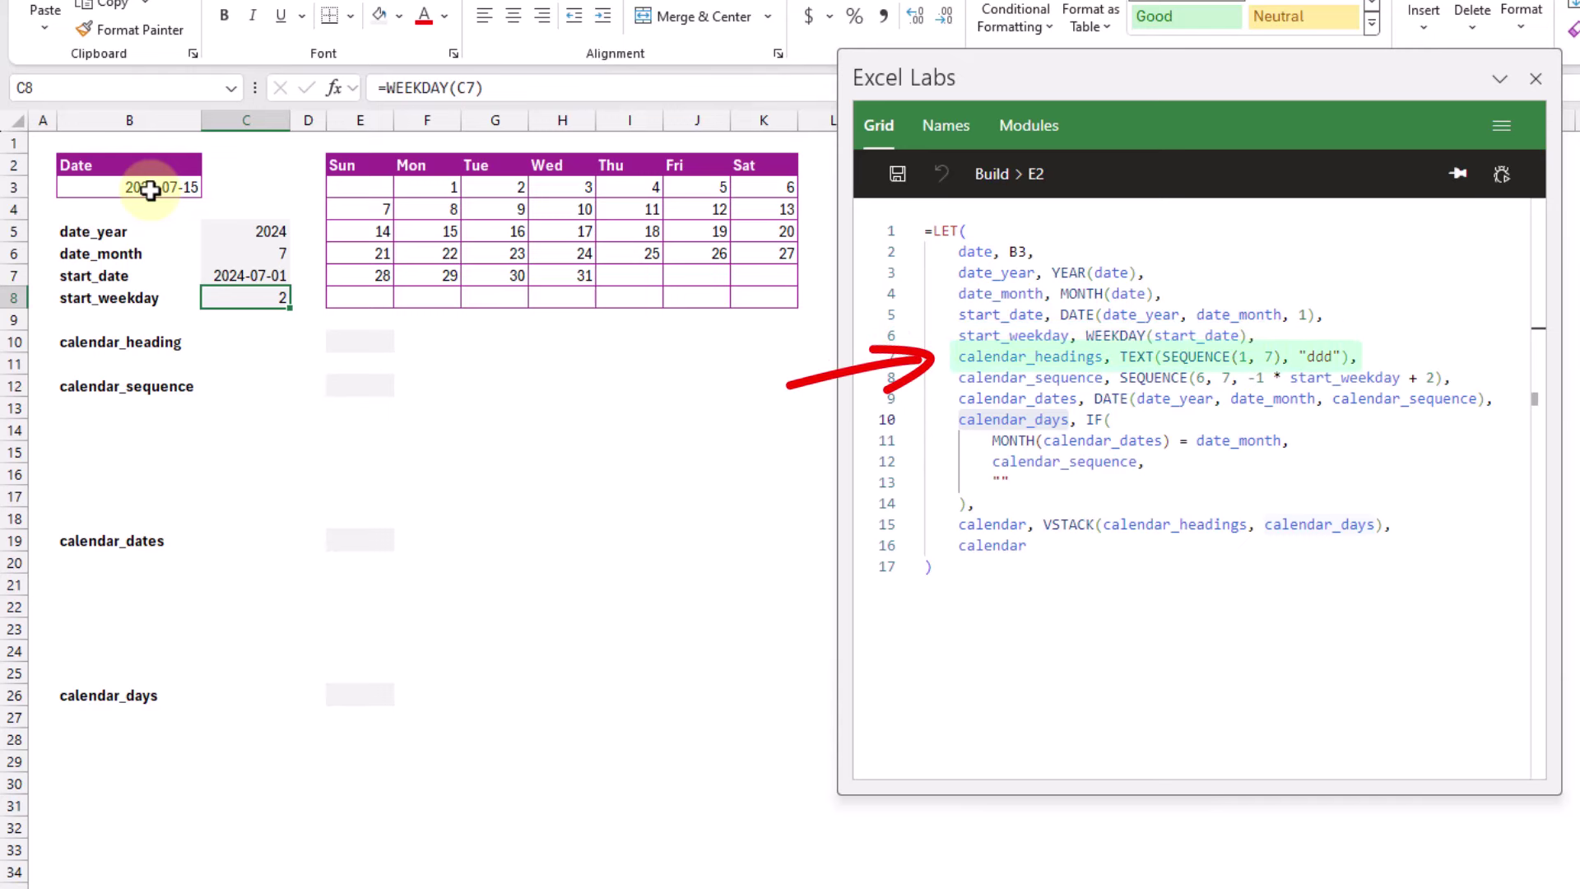
# Enter ={"Sun","Mon"} in E10 so Sun and Mon spill across E10:F10
pyautogui.click(344, 334)
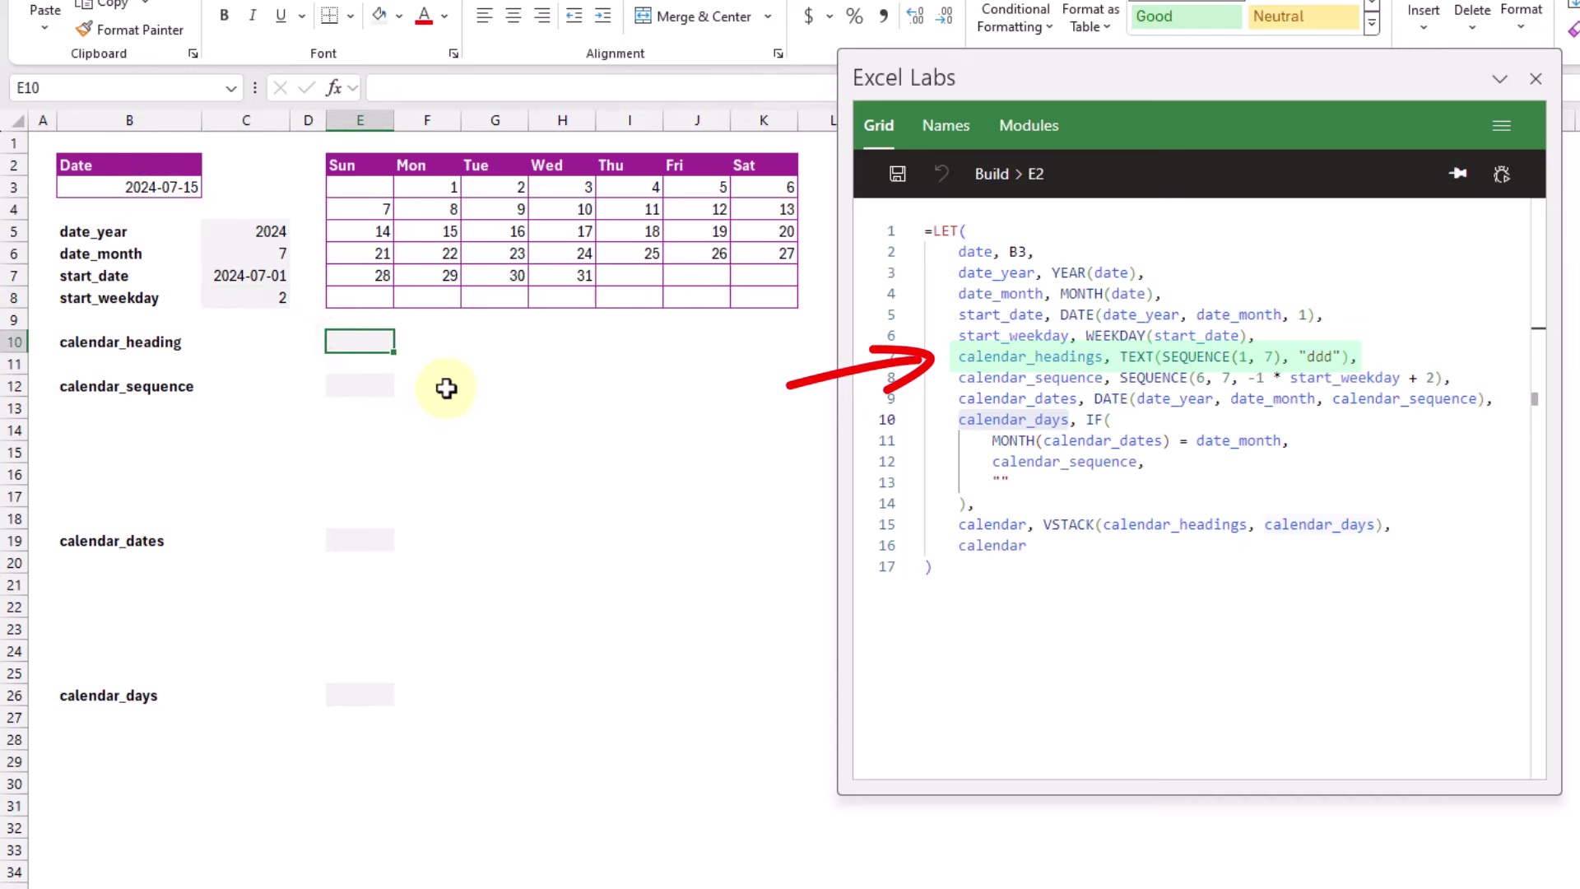
pyautogui.write('=')
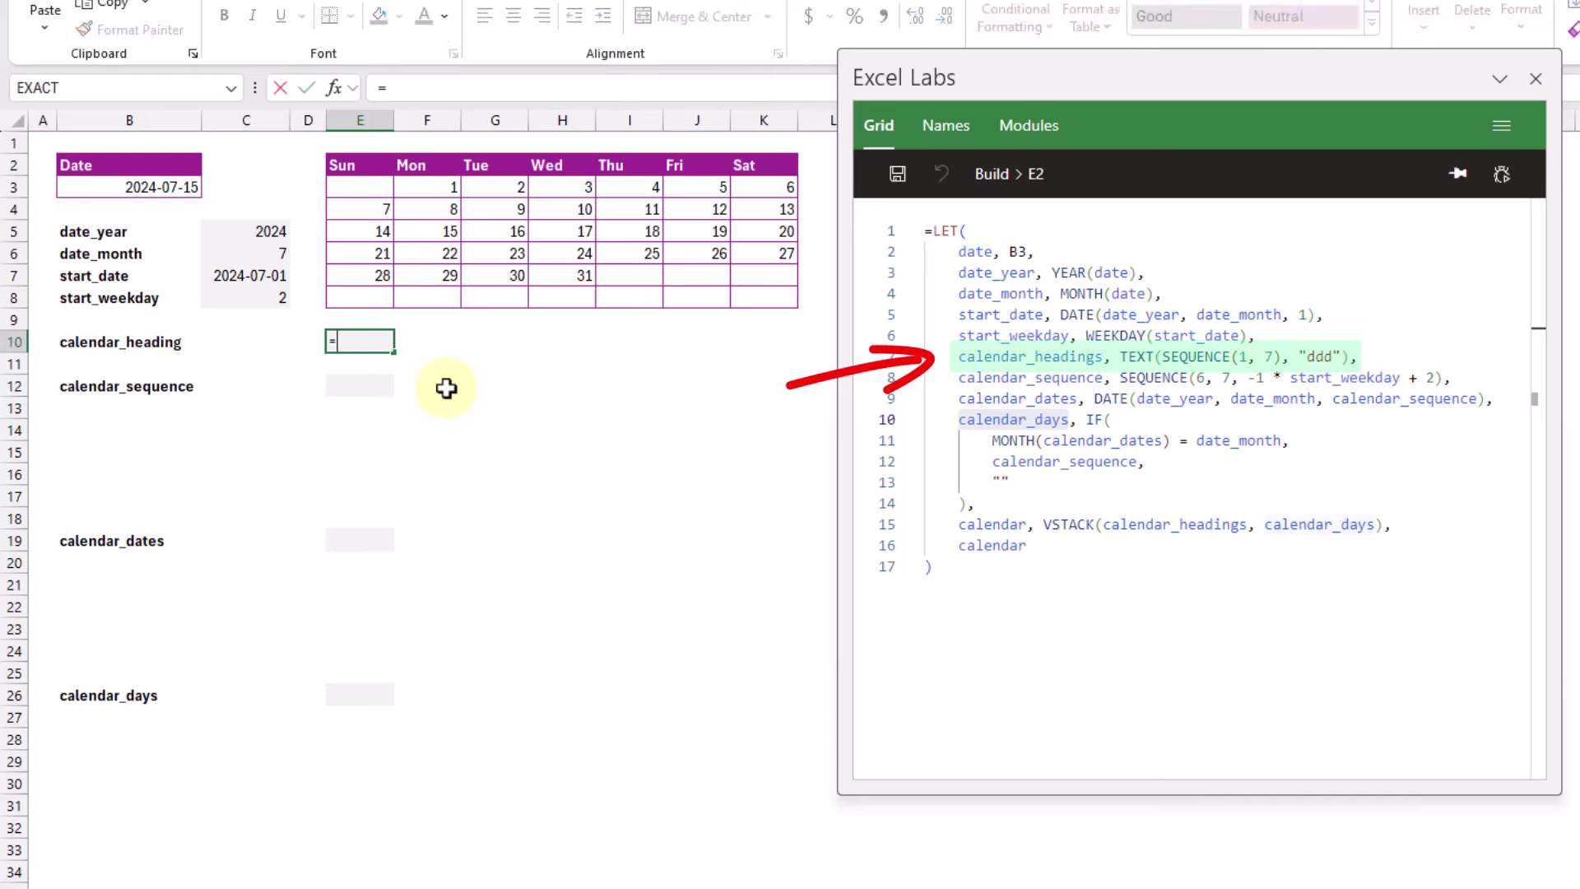
pyautogui.write('{"Sun","Mon')
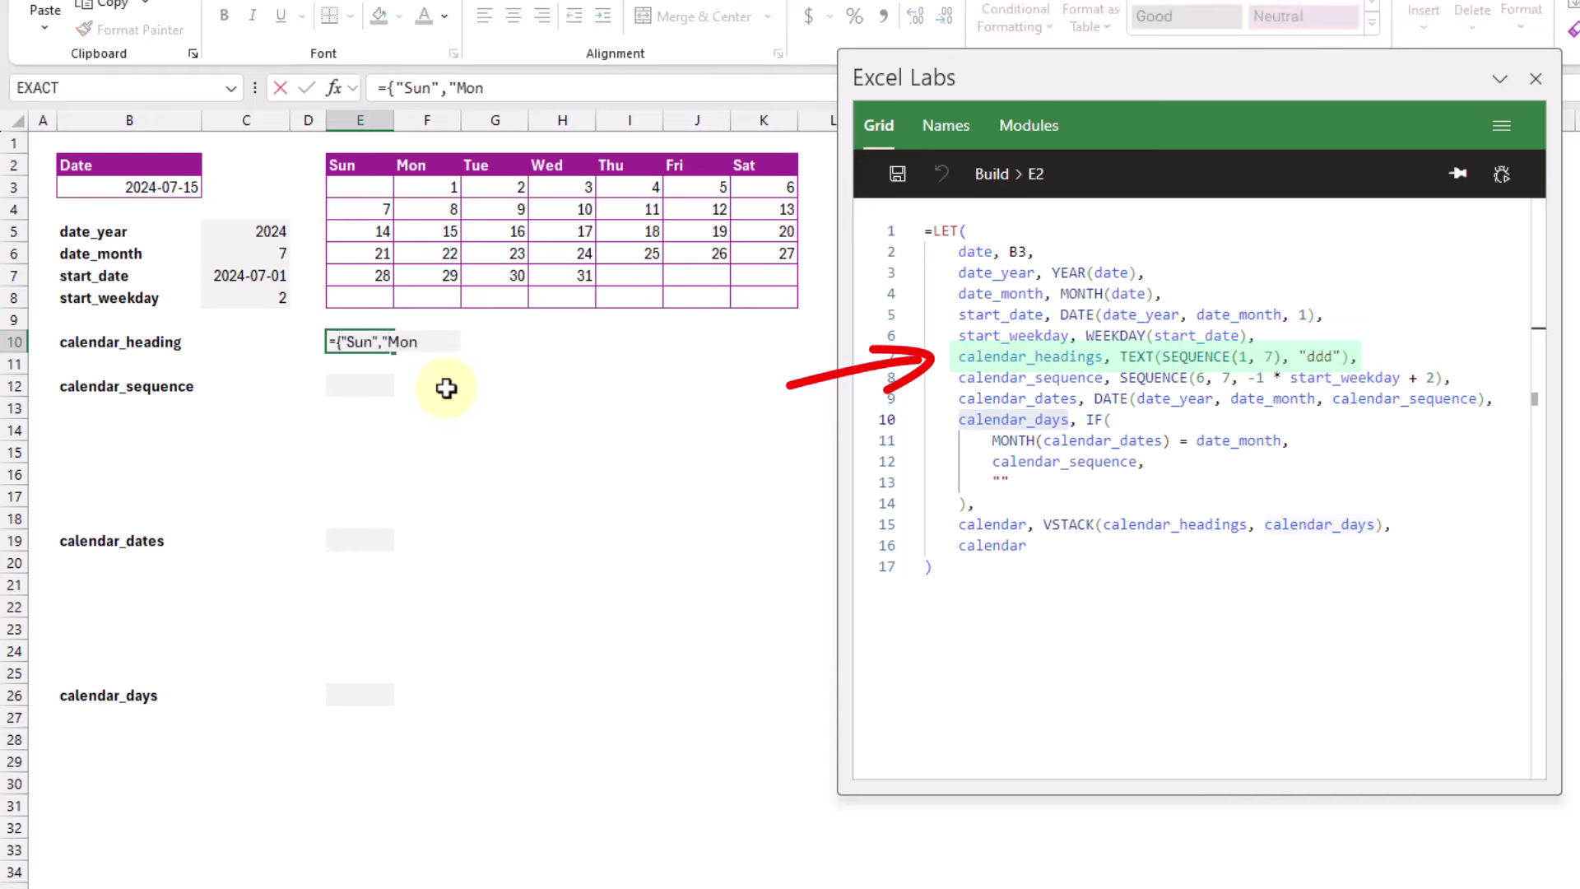
pyautogui.write('"}')
pyautogui.hotkey('ctrl', 'Return')
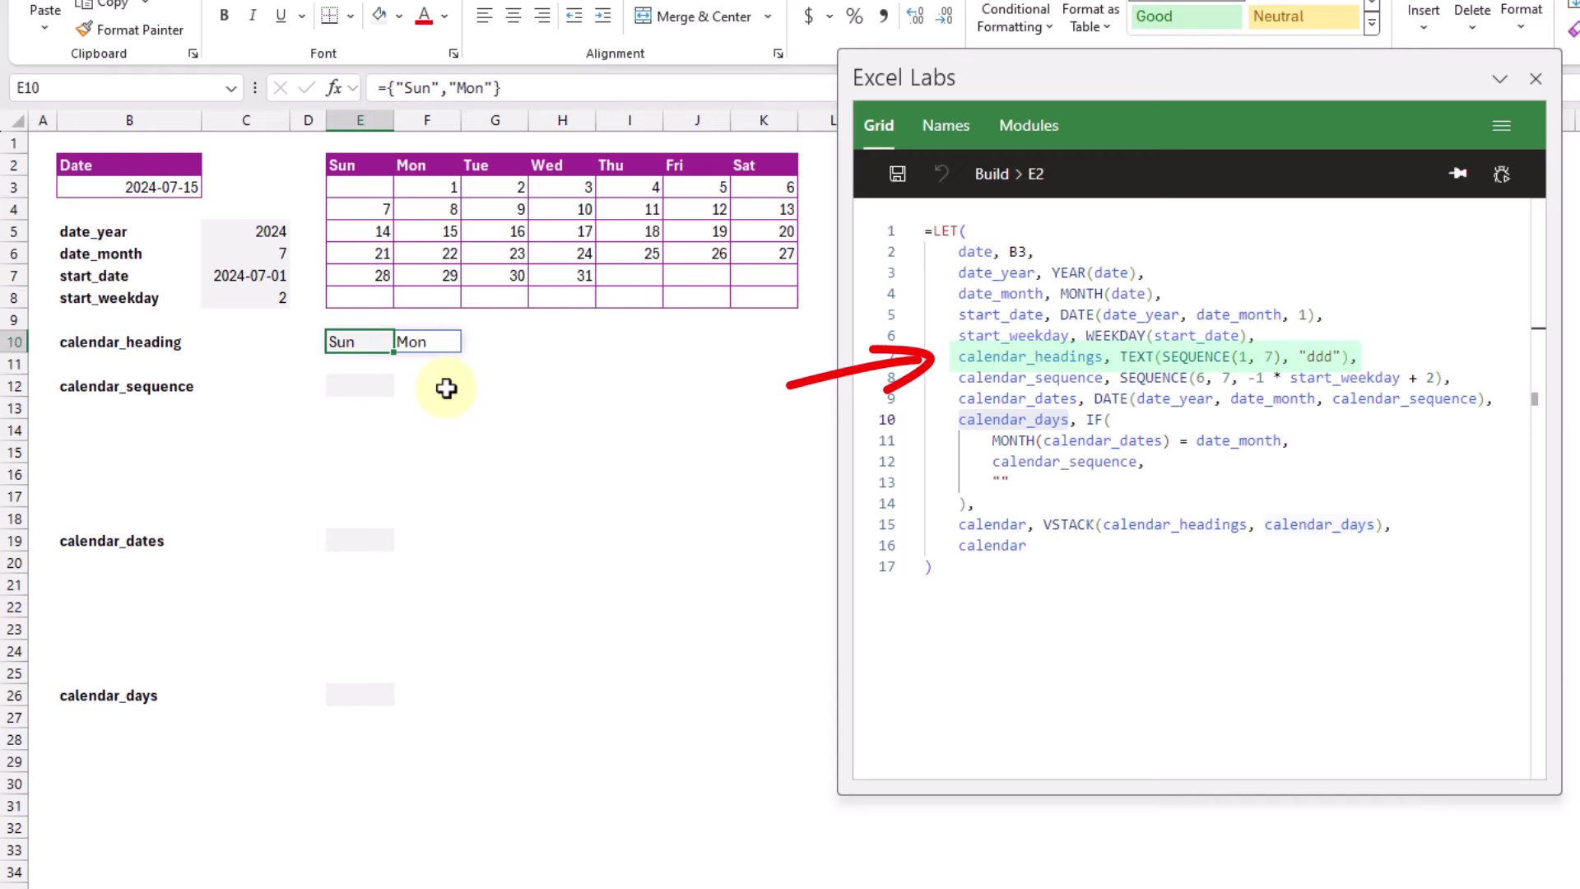
# Enter =SEQUENCE(1,7) in E10 to spill the numbers 1 to 7
pyautogui.write('=')
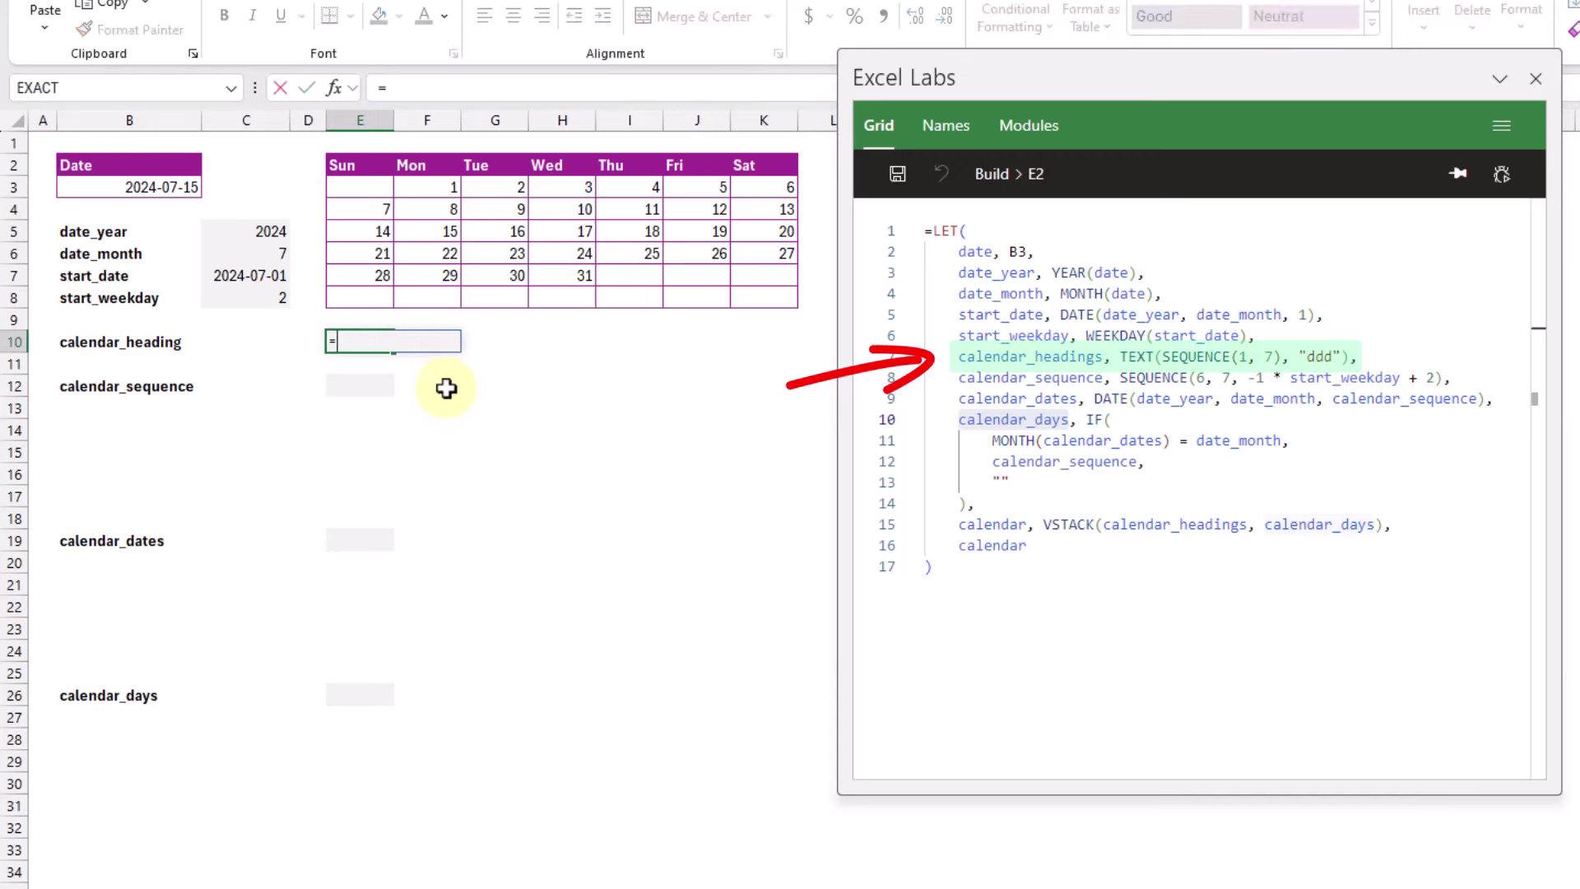
pyautogui.write('se')
pyautogui.press('Down')
pyautogui.press('Down')
pyautogui.press('Down')
pyautogui.press('Down')
pyautogui.press('Tab')
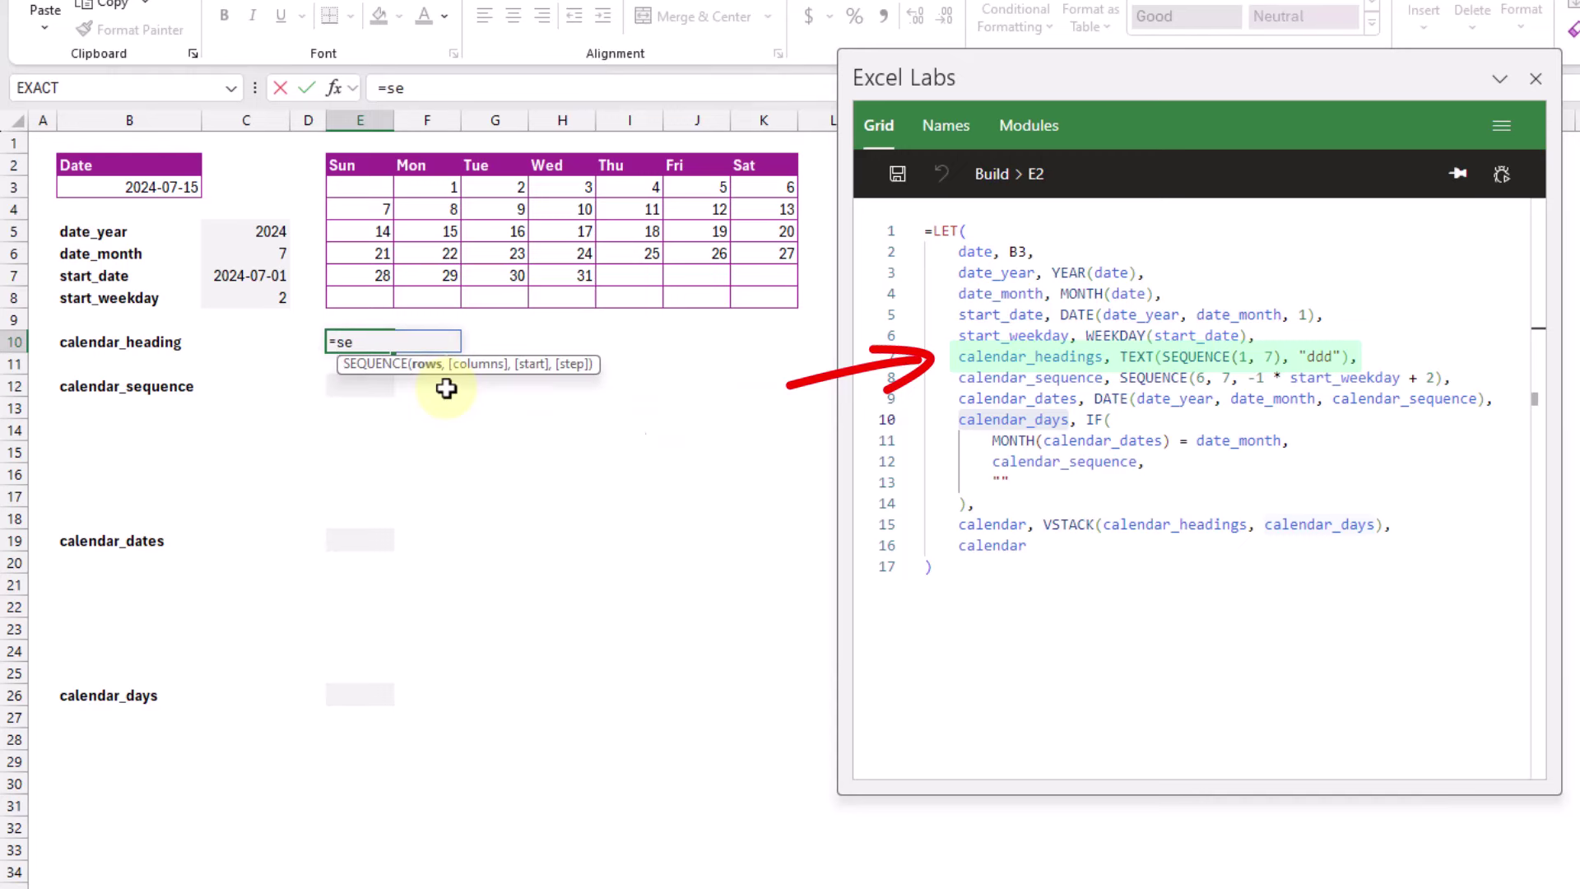
pyautogui.write('1')
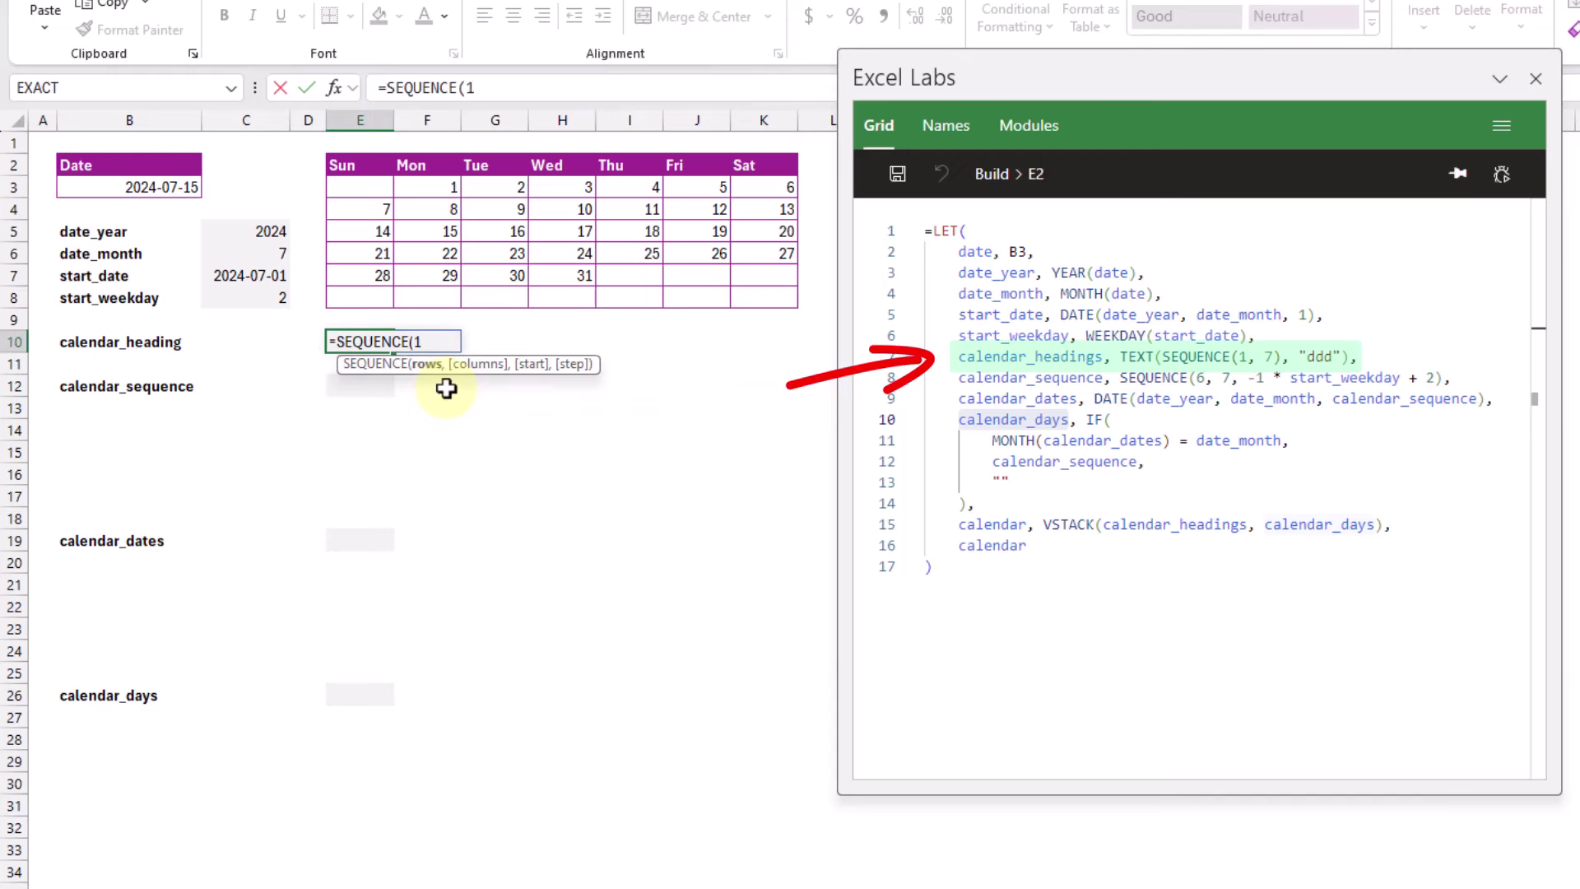
pyautogui.write(',7')
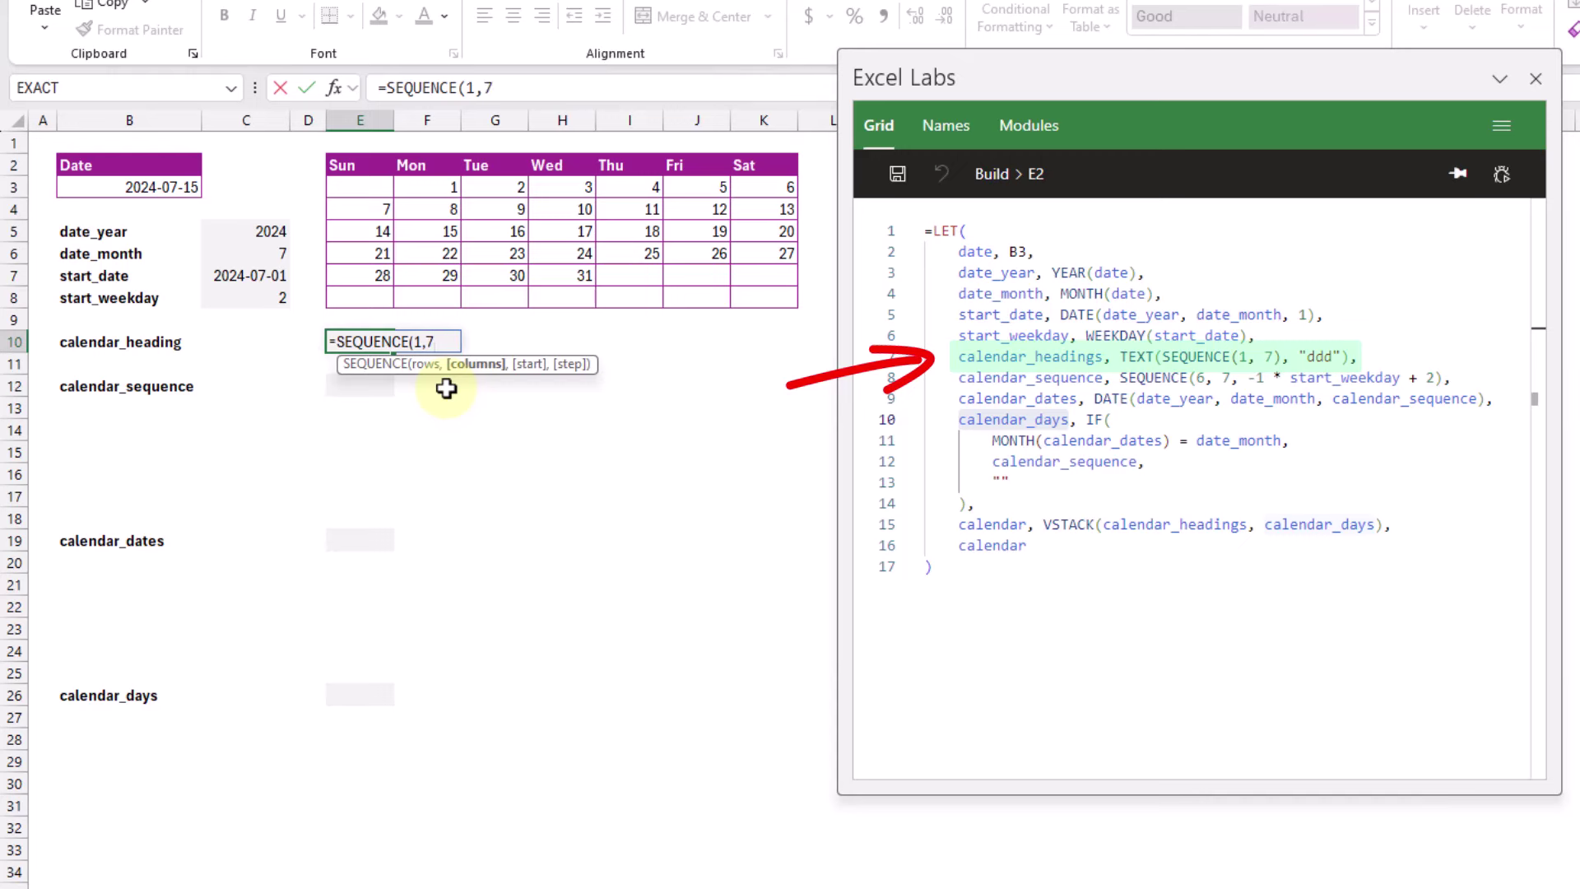
pyautogui.write(')')
pyautogui.hotkey('ctrl', 'Return')
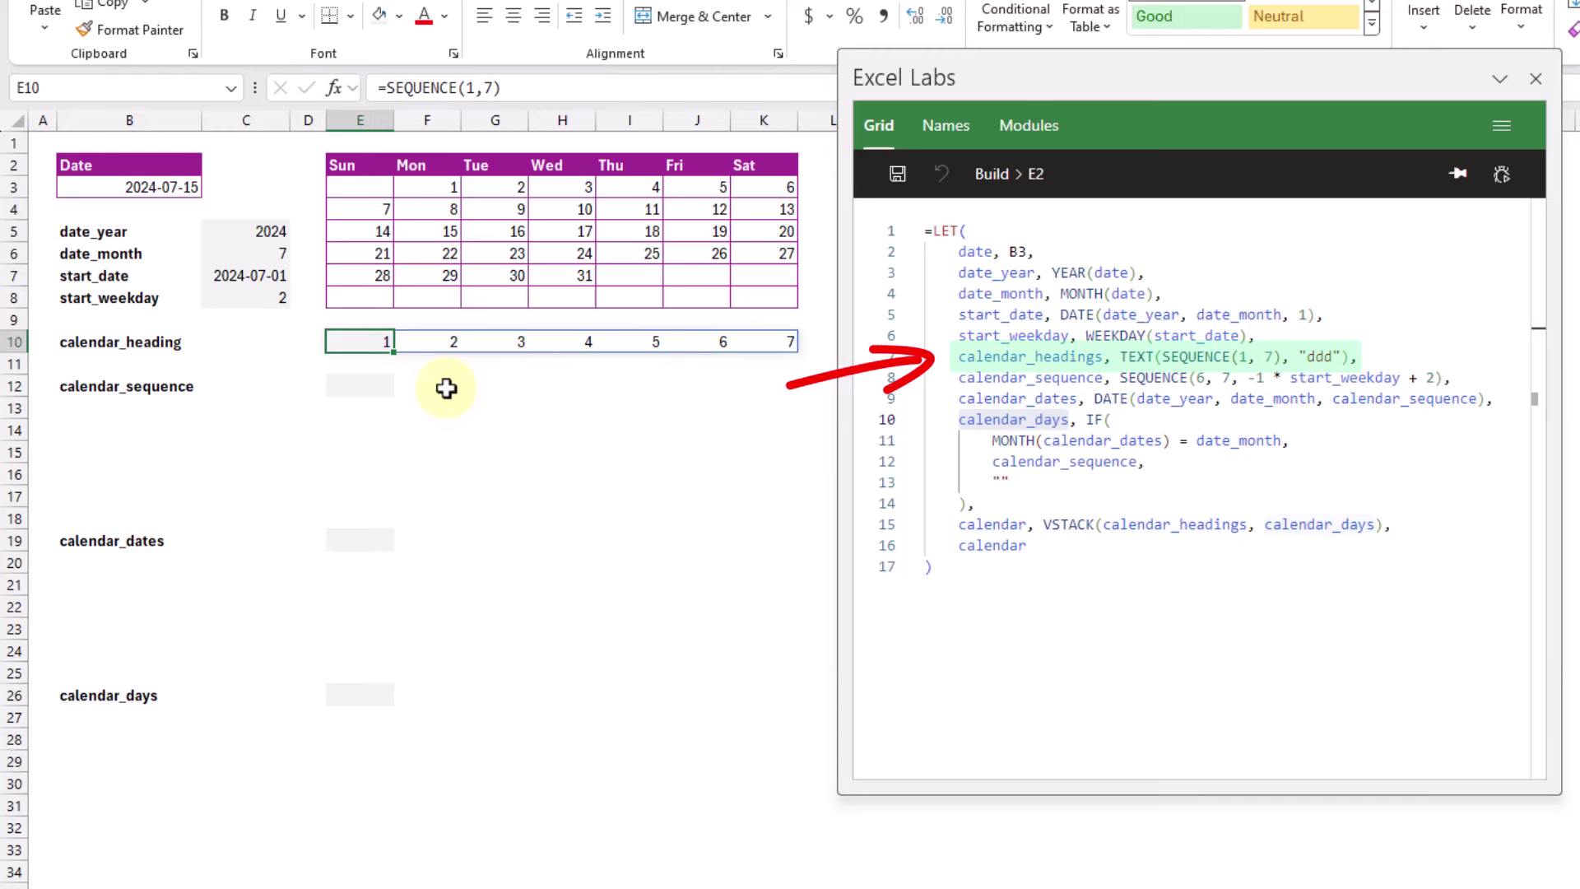
# Wrap it as =TEXT(SEQUENCE(1,7),"ddd") so E10 spills Sun through Sat
pyautogui.press('F2')
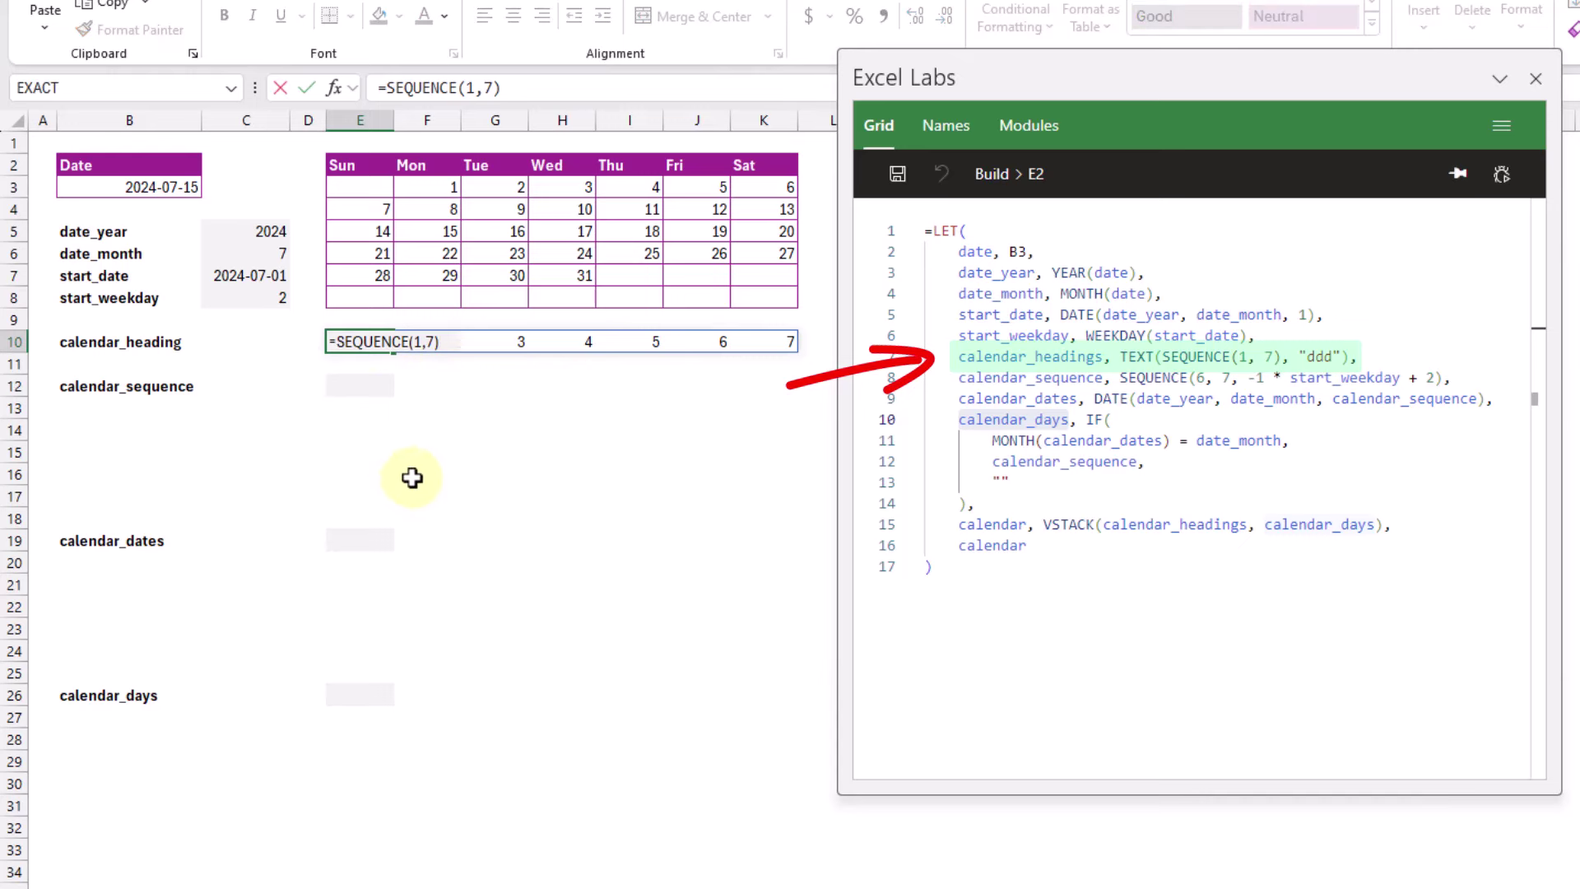
pyautogui.write('TE')
pyautogui.press('Tab')
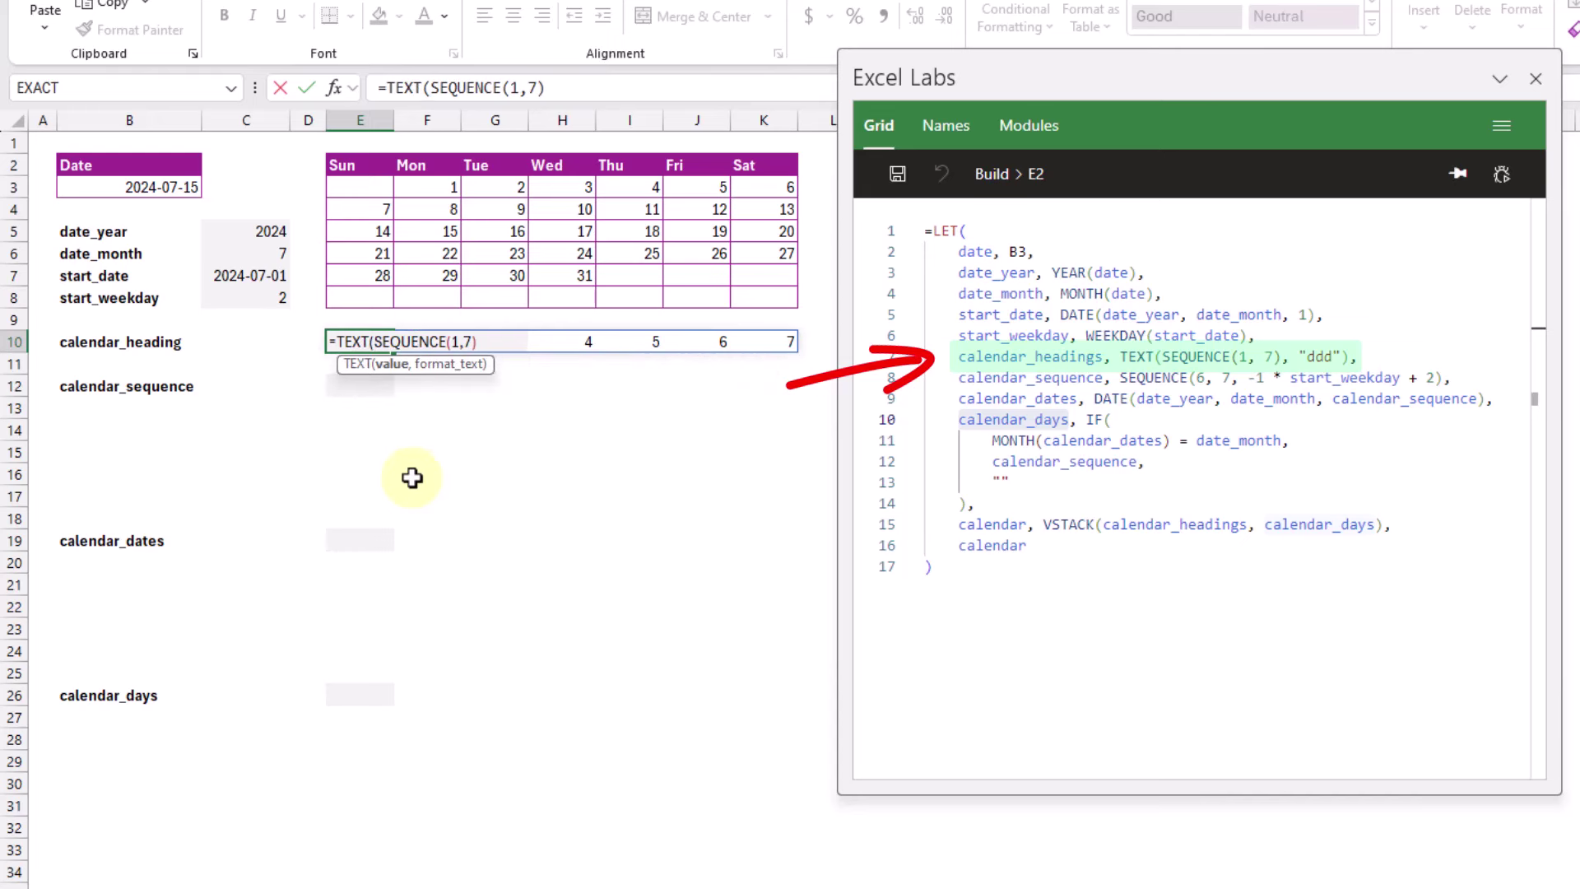
pyautogui.press('Right')
pyautogui.press('End')
pyautogui.write(',')
pyautogui.write('ddd')
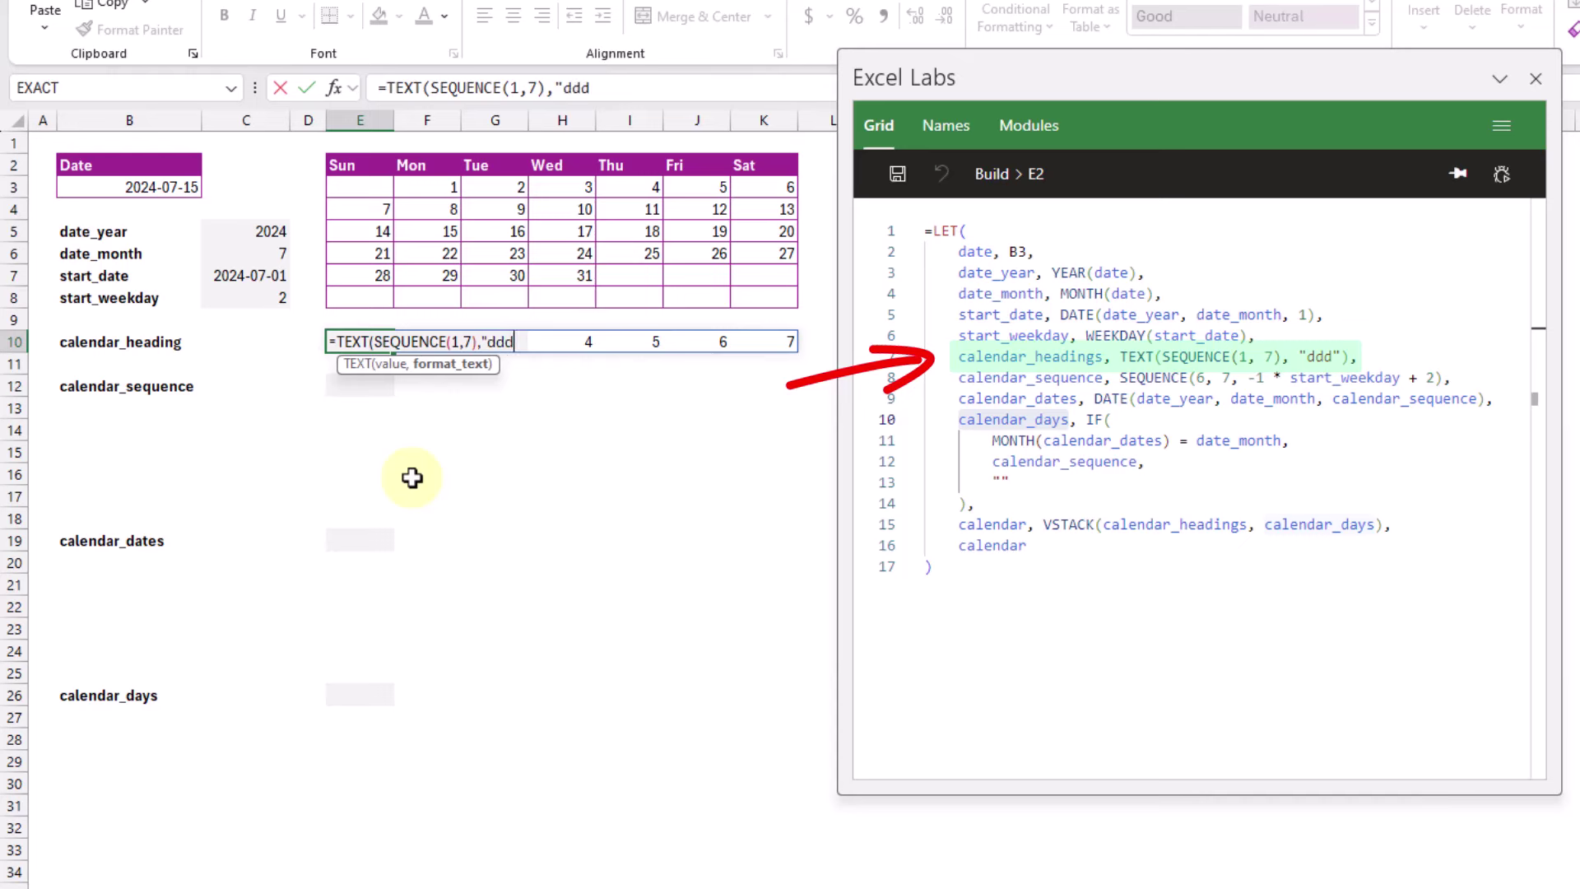
pyautogui.write('")')
pyautogui.hotkey('ctrl', 'Return')
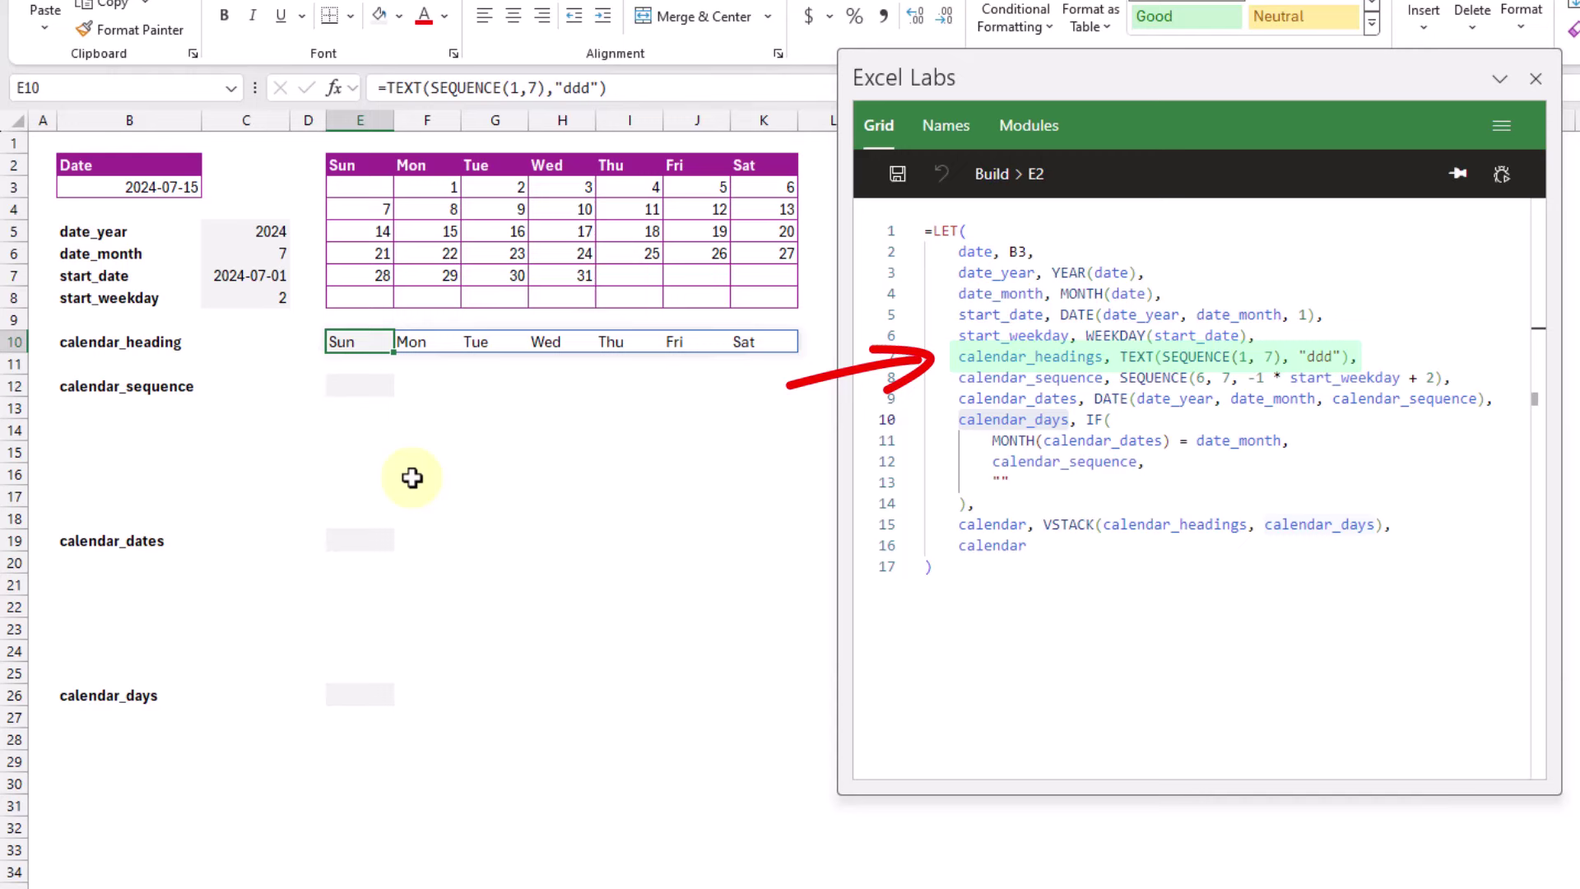
pyautogui.press('Down')
pyautogui.press('Down')
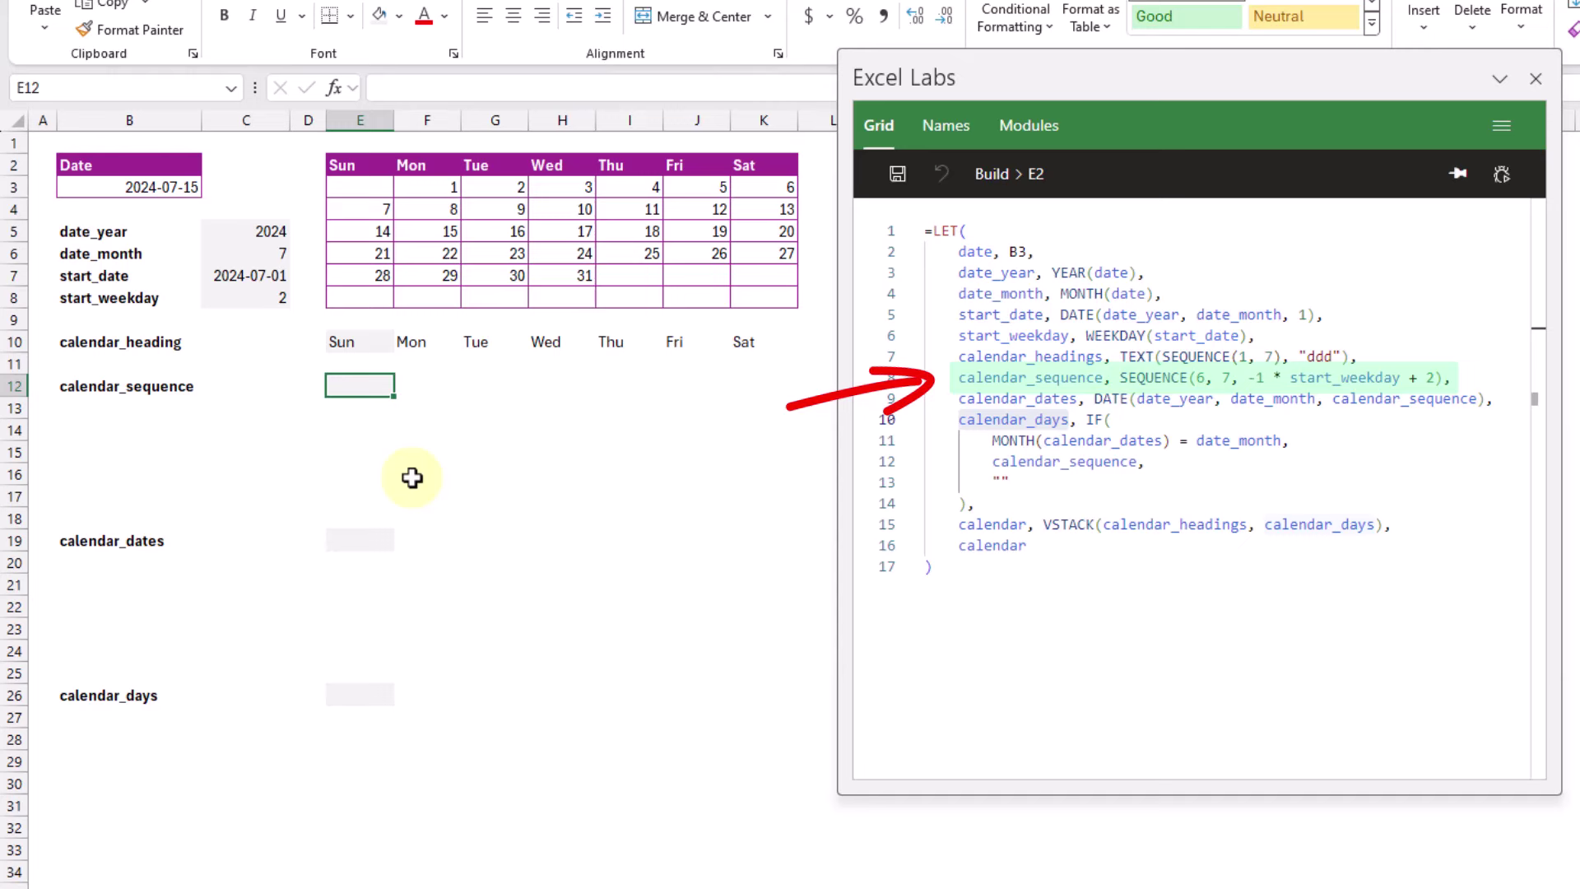
# Enter =SEQUENCE(6,7) in E12 to spill a six-by-seven number grid
pyautogui.write('=se')
pyautogui.press('Down')
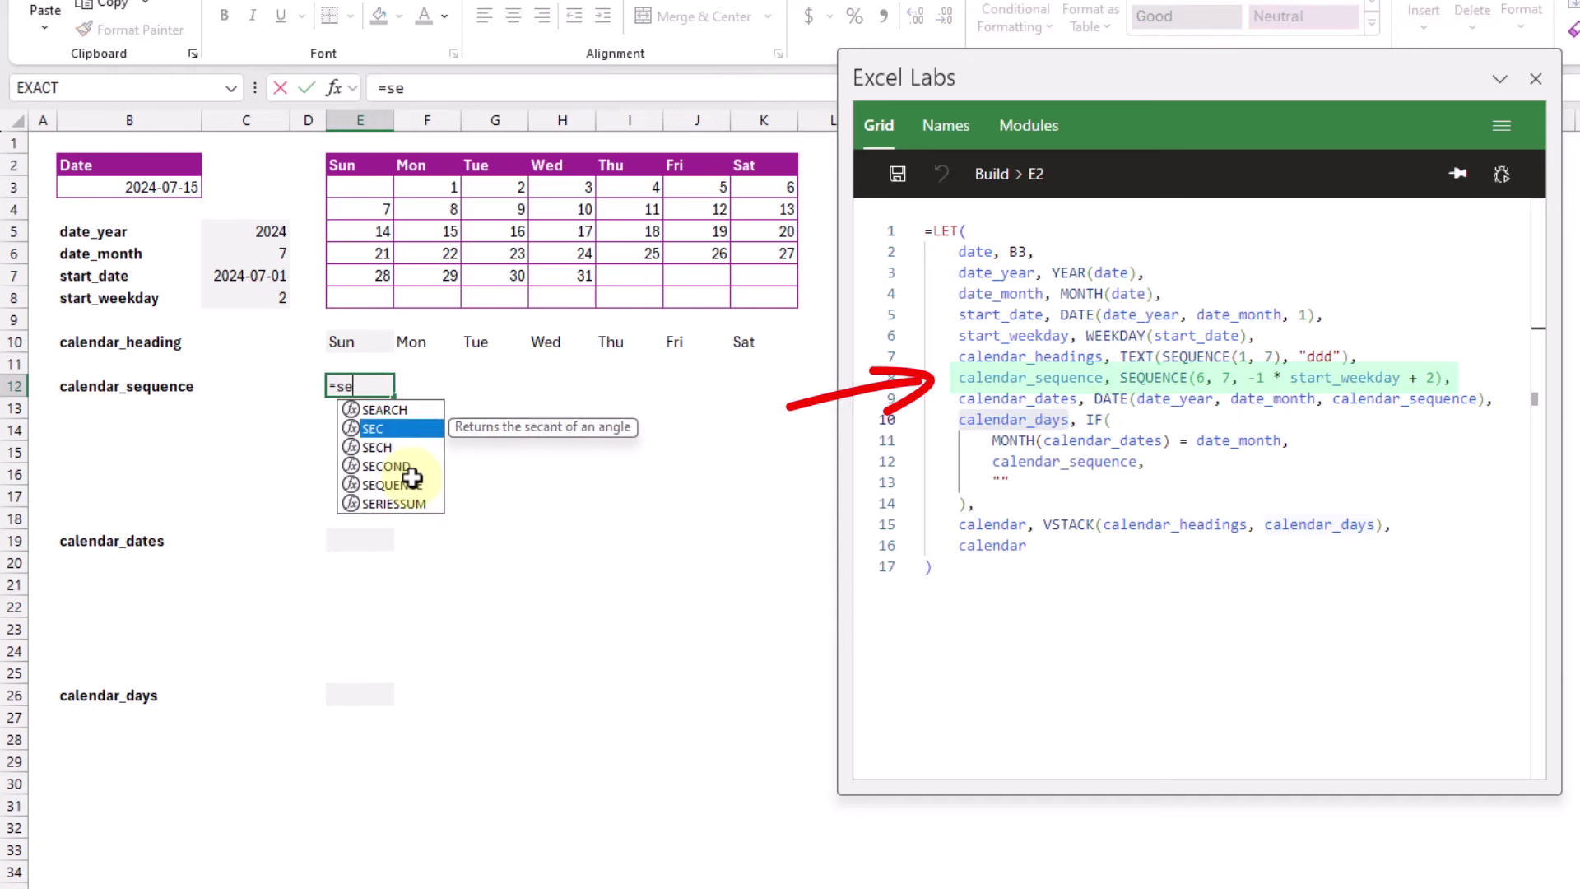
pyautogui.press('Down')
pyautogui.press('Down')
pyautogui.press('Down')
pyautogui.press('Tab')
pyautogui.write('6')
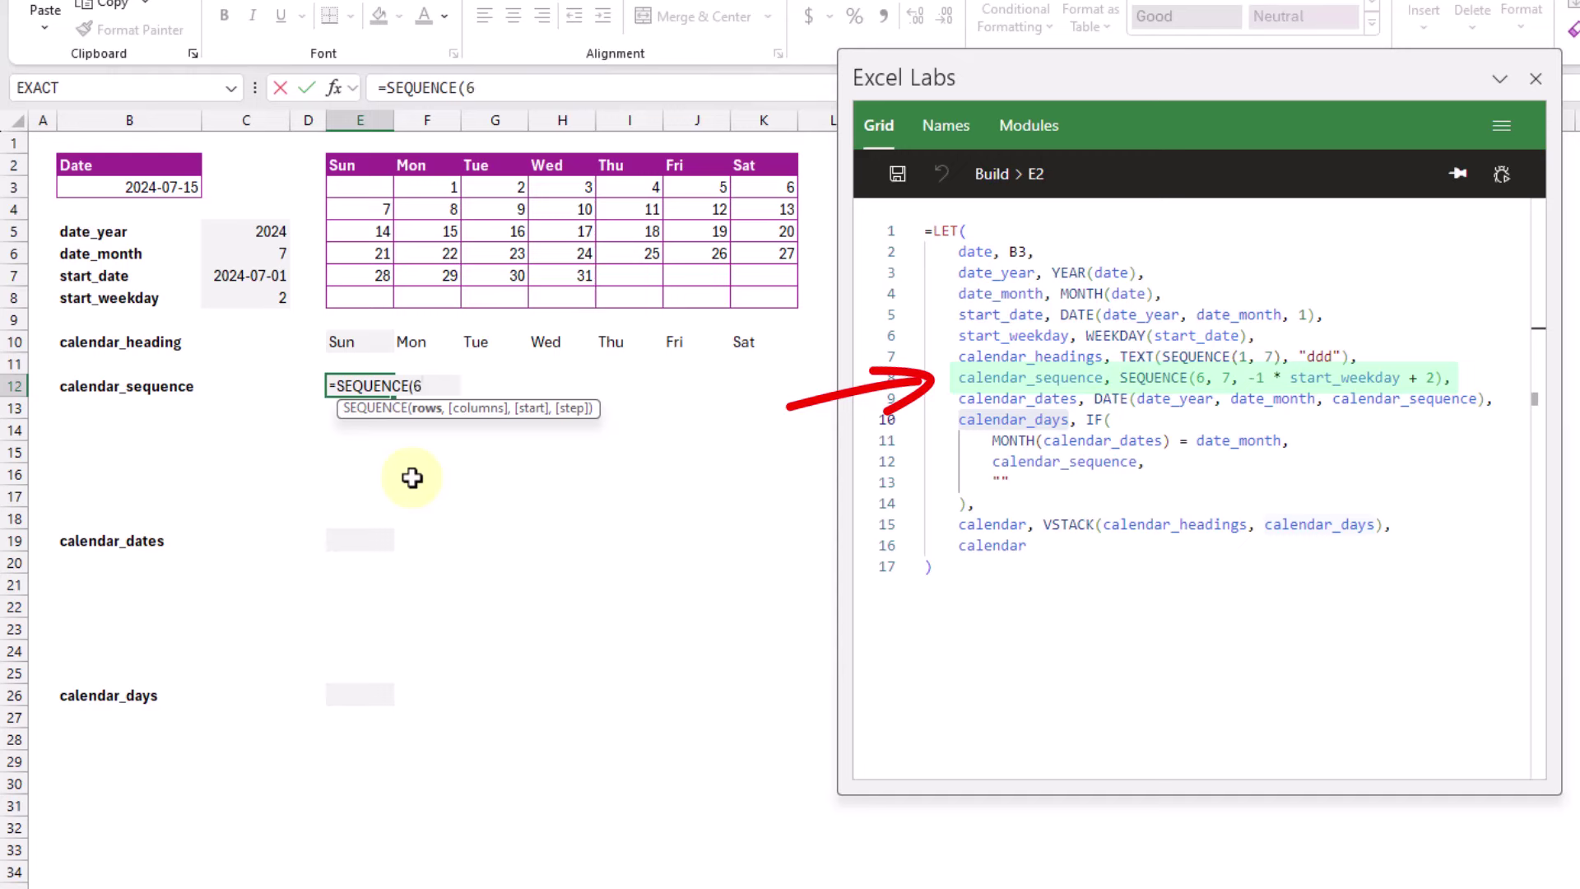
pyautogui.write(',7)')
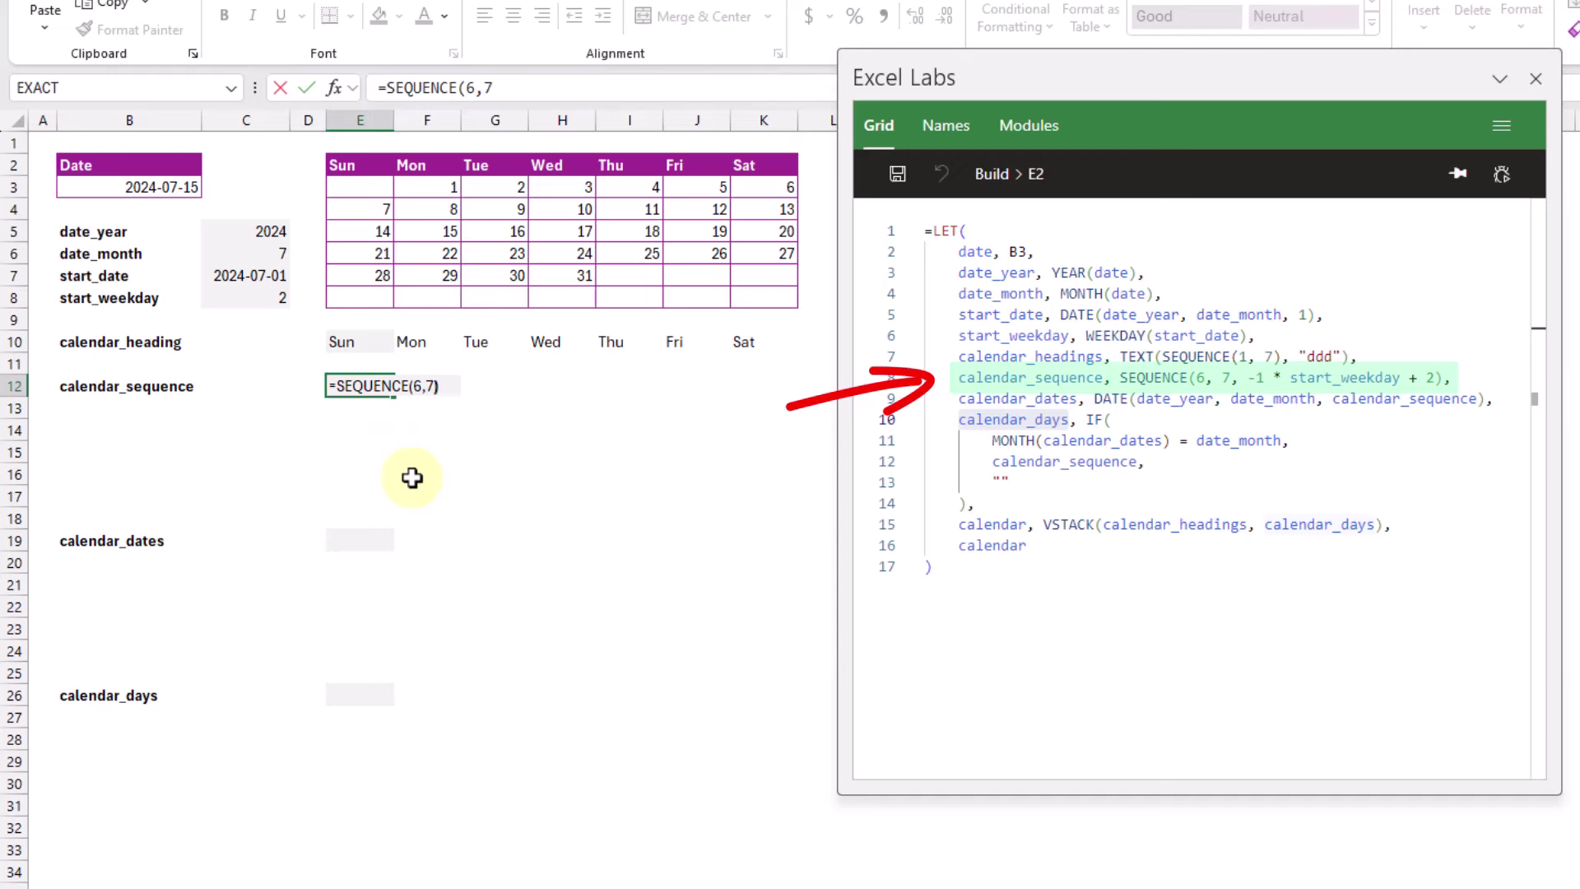
pyautogui.press('Return')
pyautogui.press('Up')
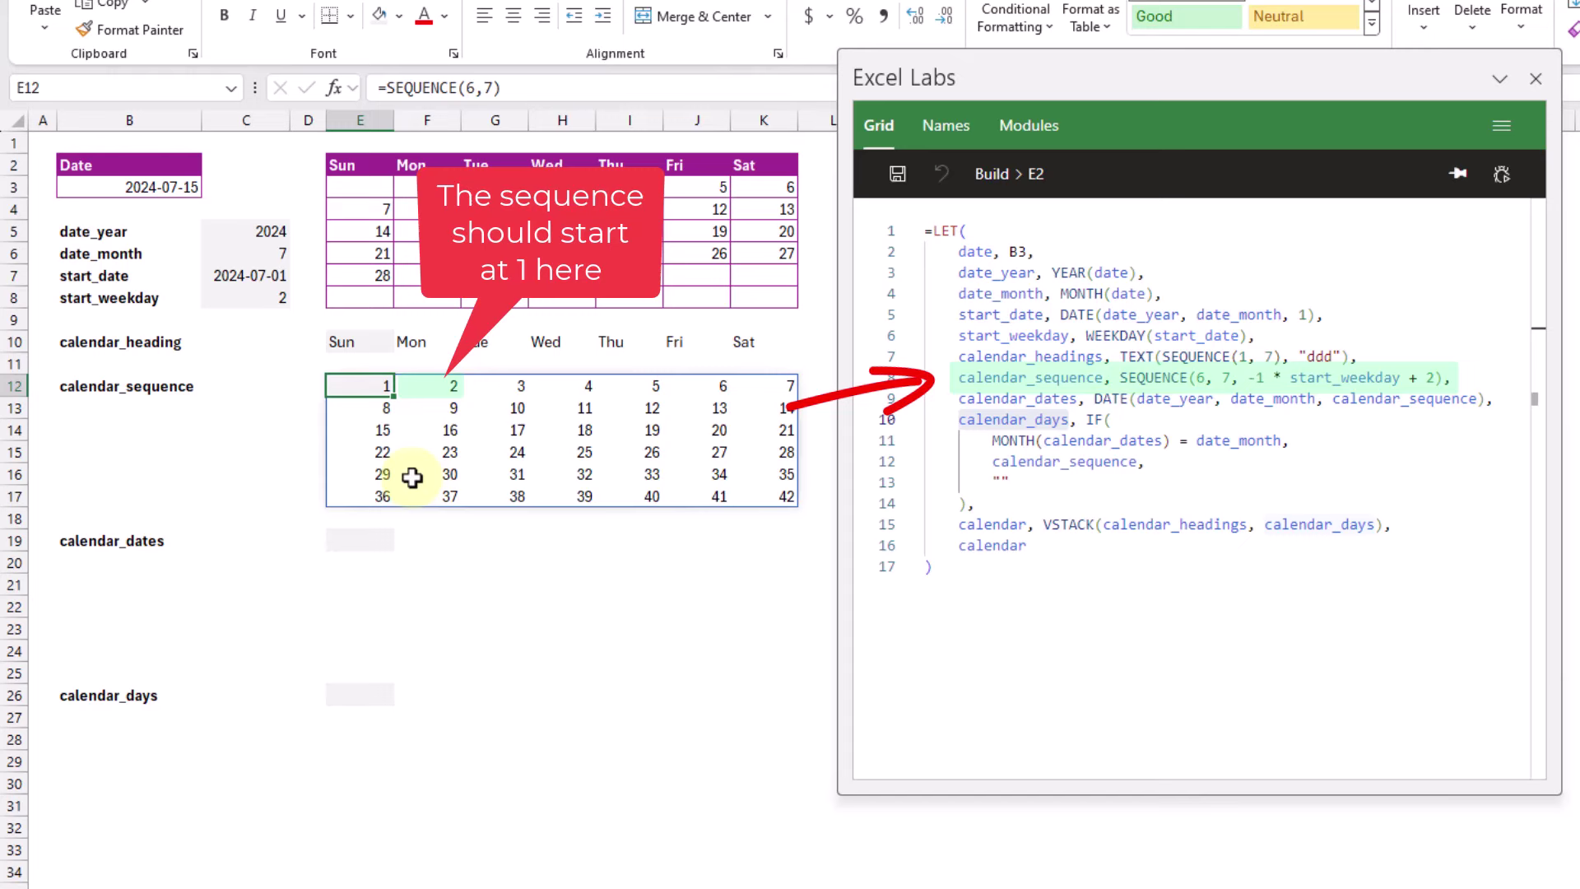
# Change it to =SEQUENCE(6,7,-1*C8+2) so the grid starts at 0
pyautogui.press('F2')
pyautogui.press('BackSpace')
pyautogui.write(',')
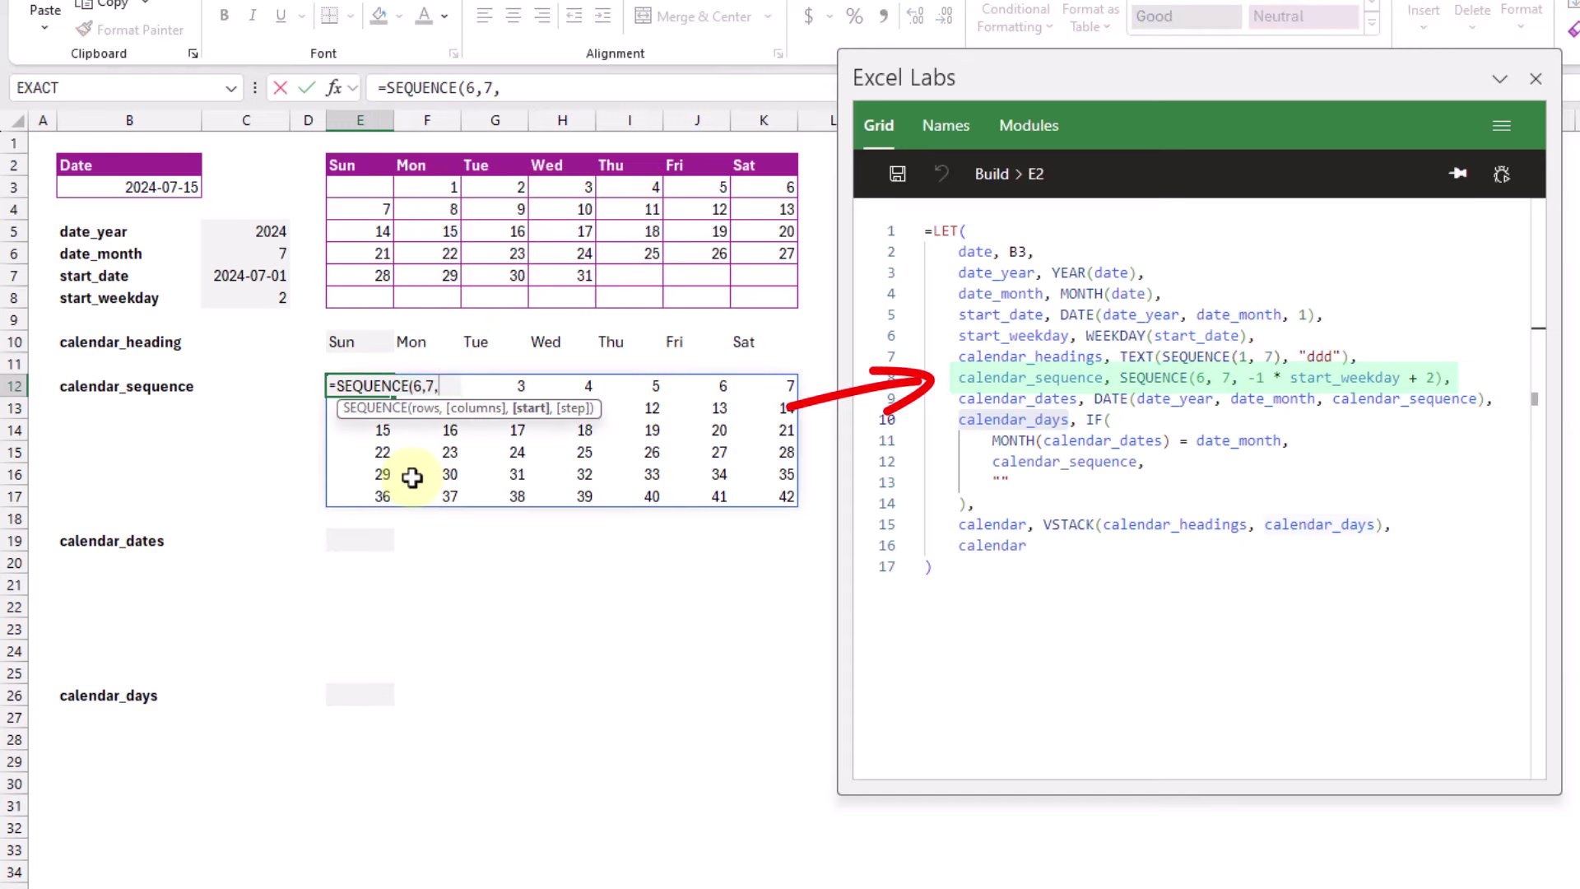
pyautogui.write('-1*')
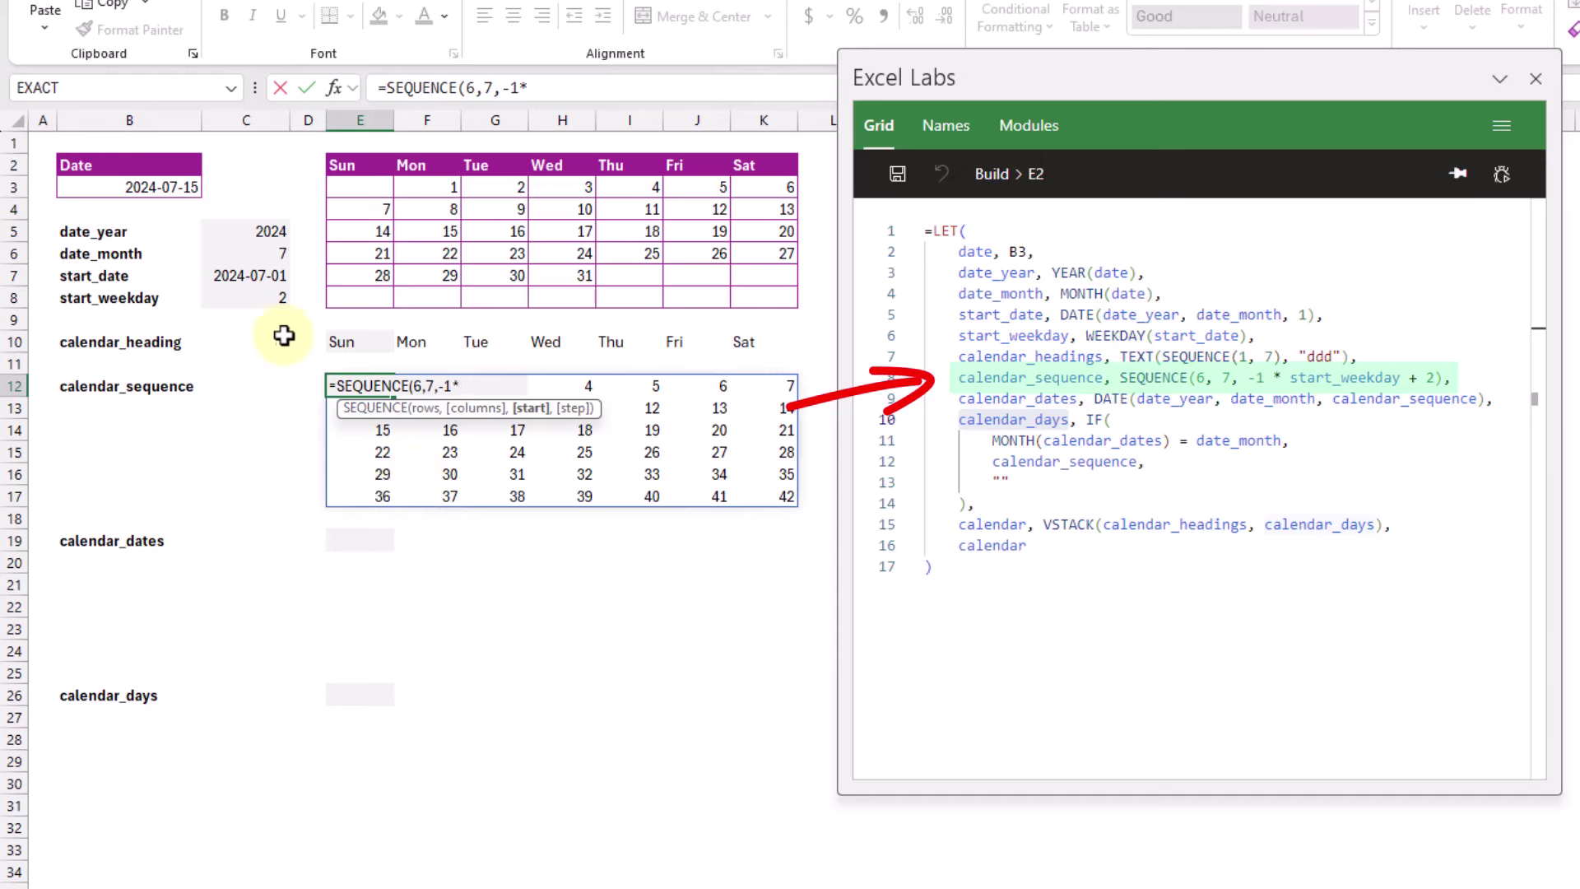
pyautogui.click(269, 292)
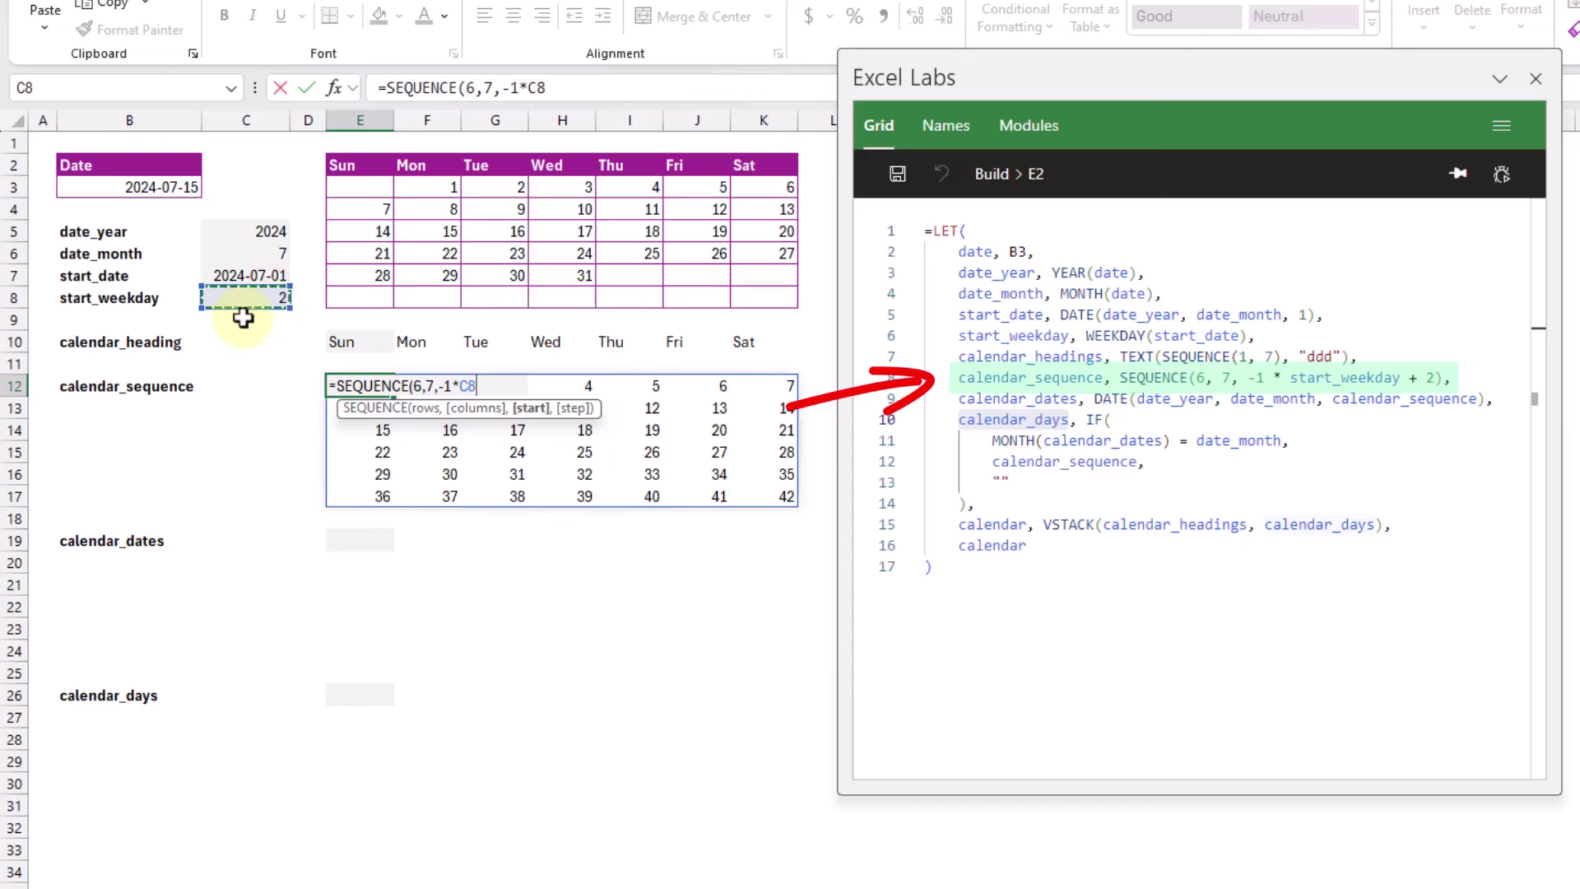
pyautogui.write('+2)')
pyautogui.hotkey('ctrl', 'Return')
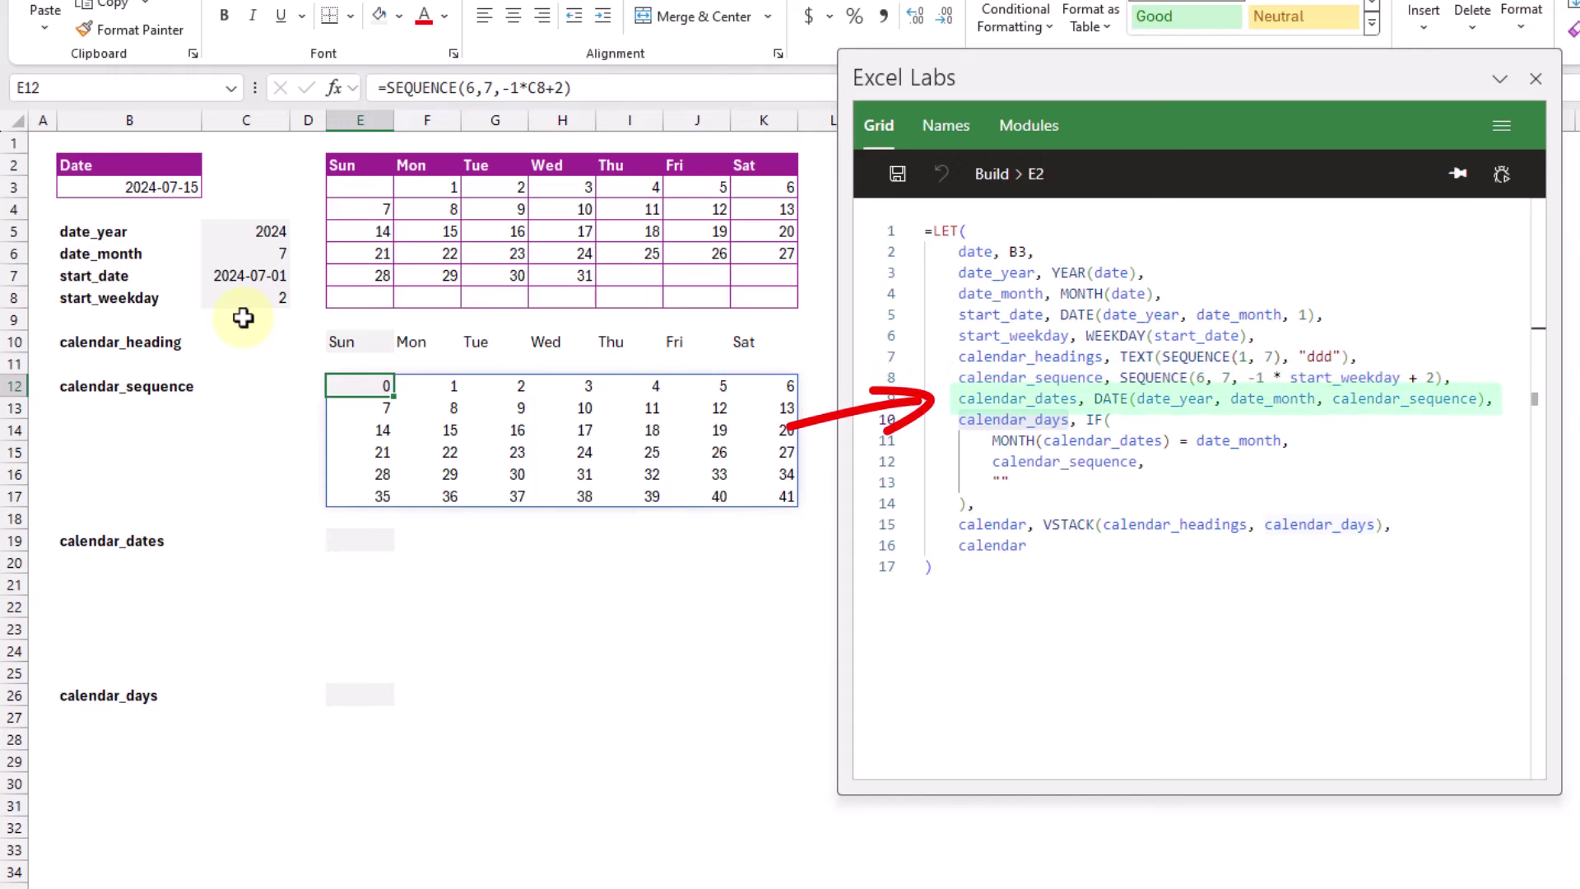
# Enter =DATE(C5,C6,E12#) in E19, spilling dates 2024-06-30 through 2024-08-10
pyautogui.click(362, 540)
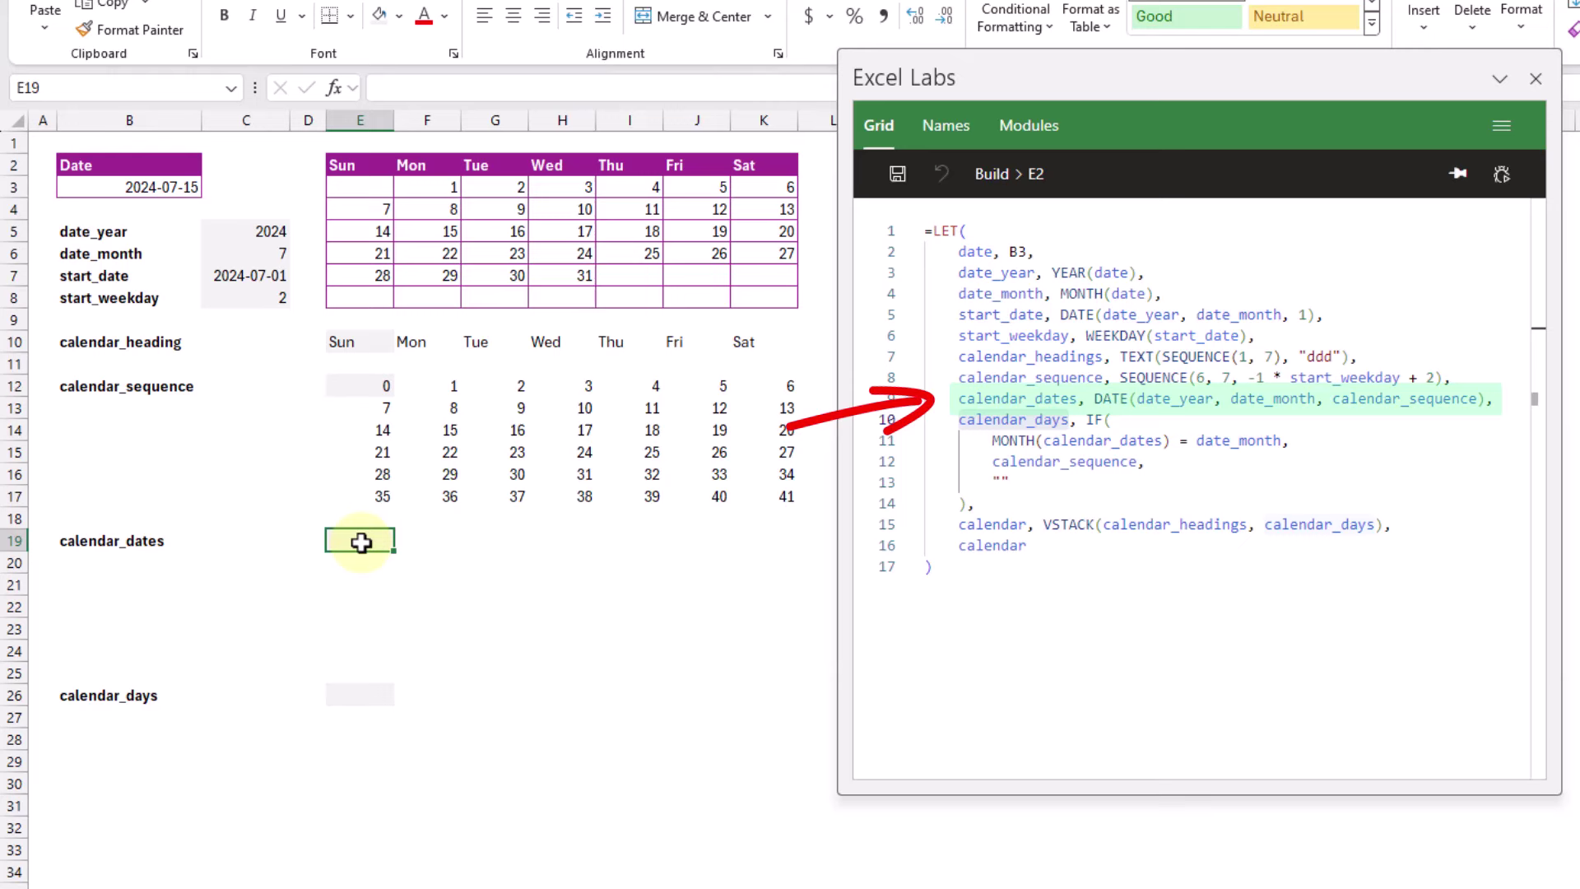
pyautogui.write('=date')
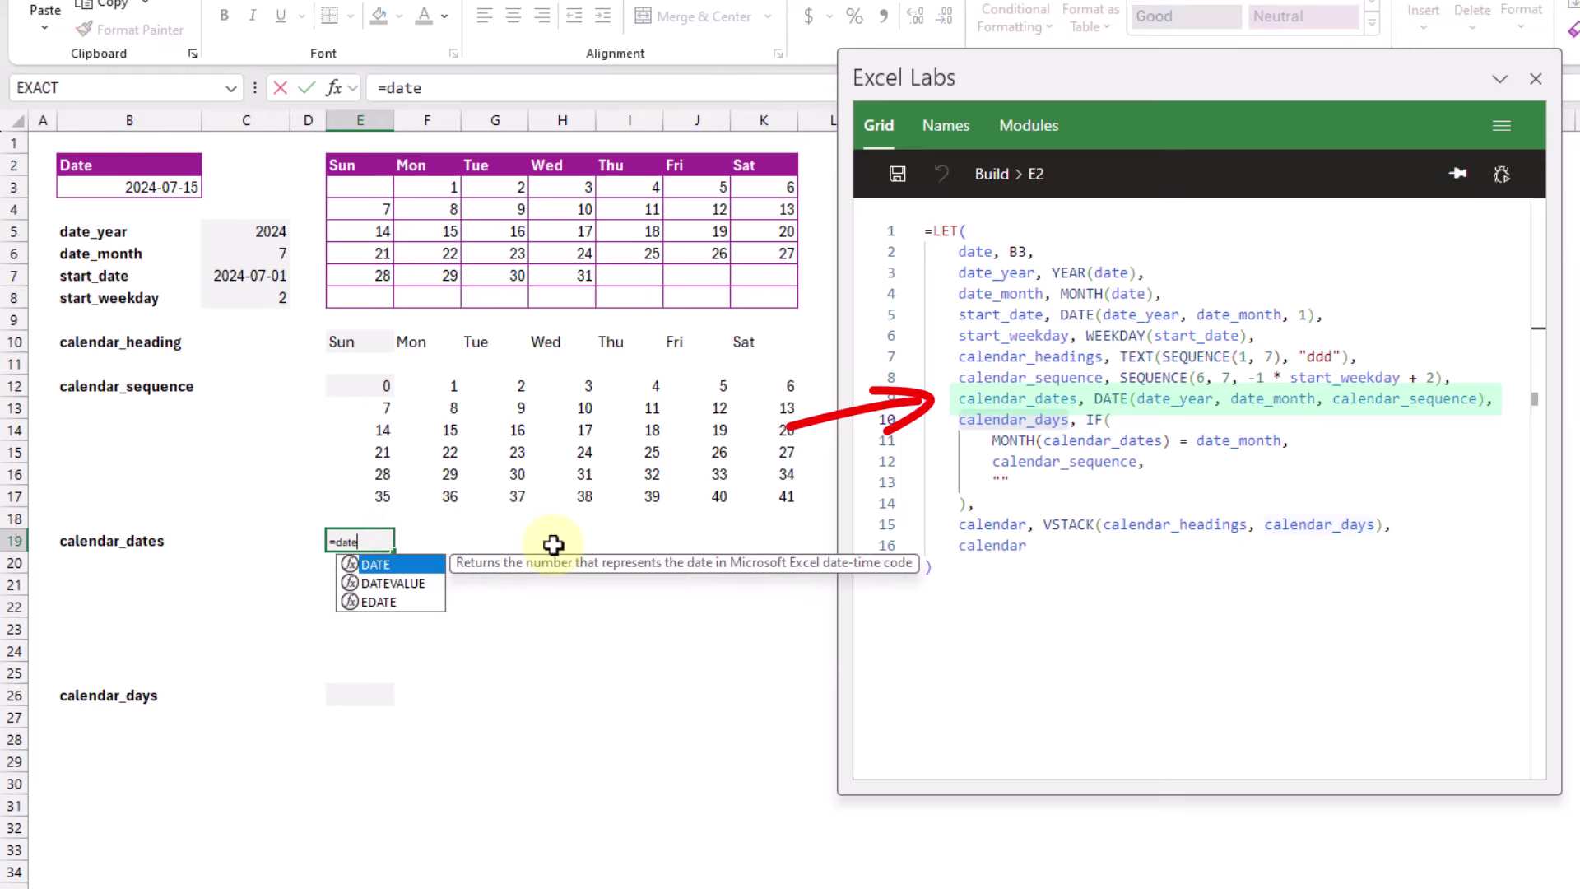
pyautogui.press('Tab')
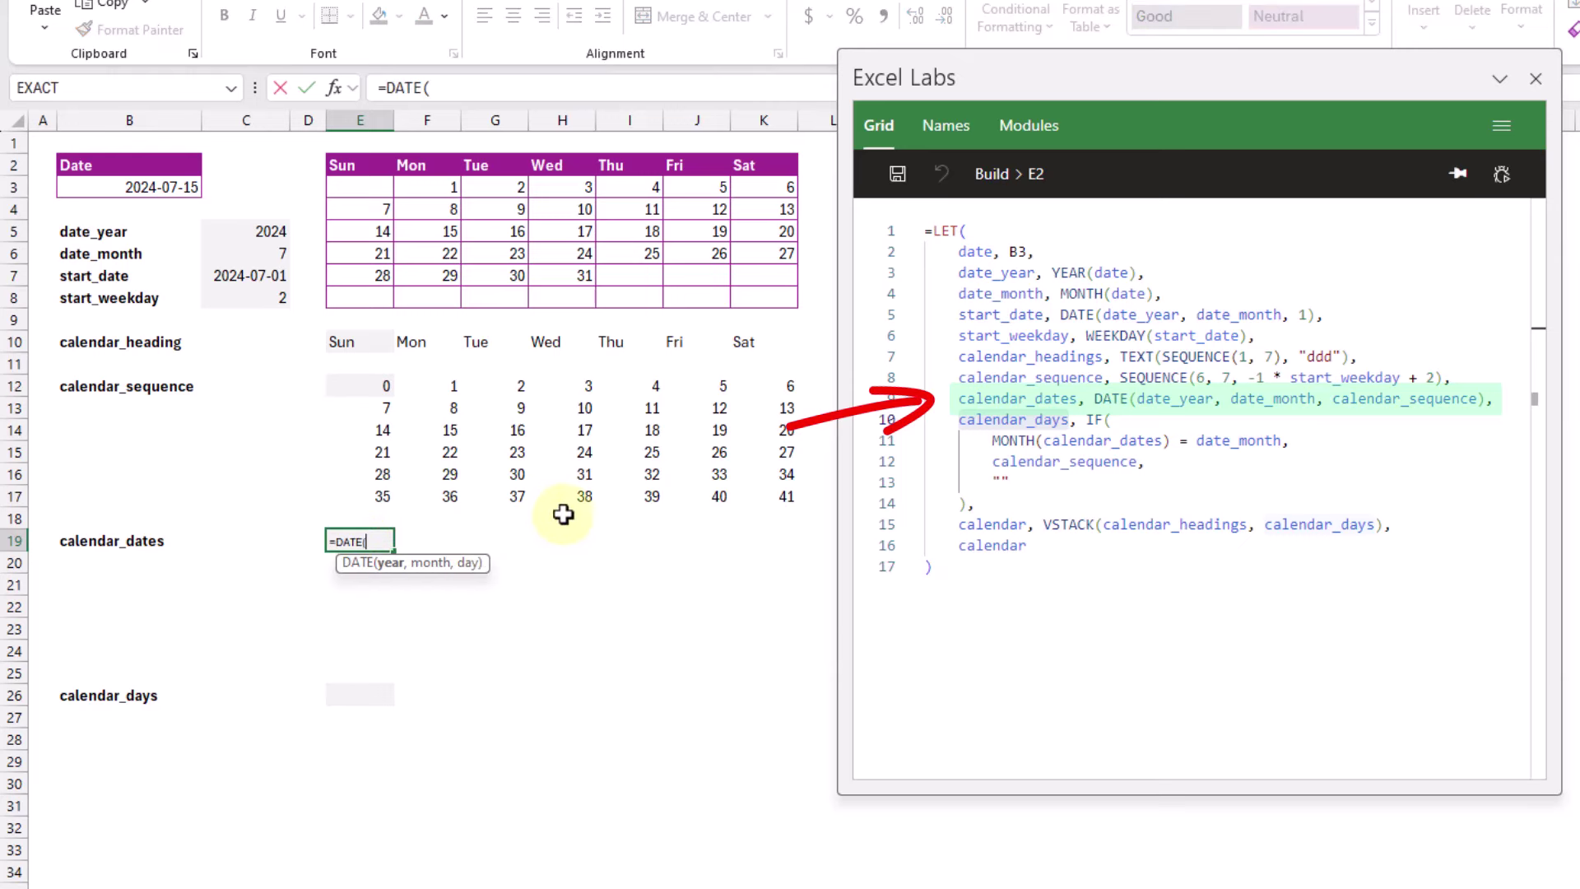
pyautogui.click(257, 229)
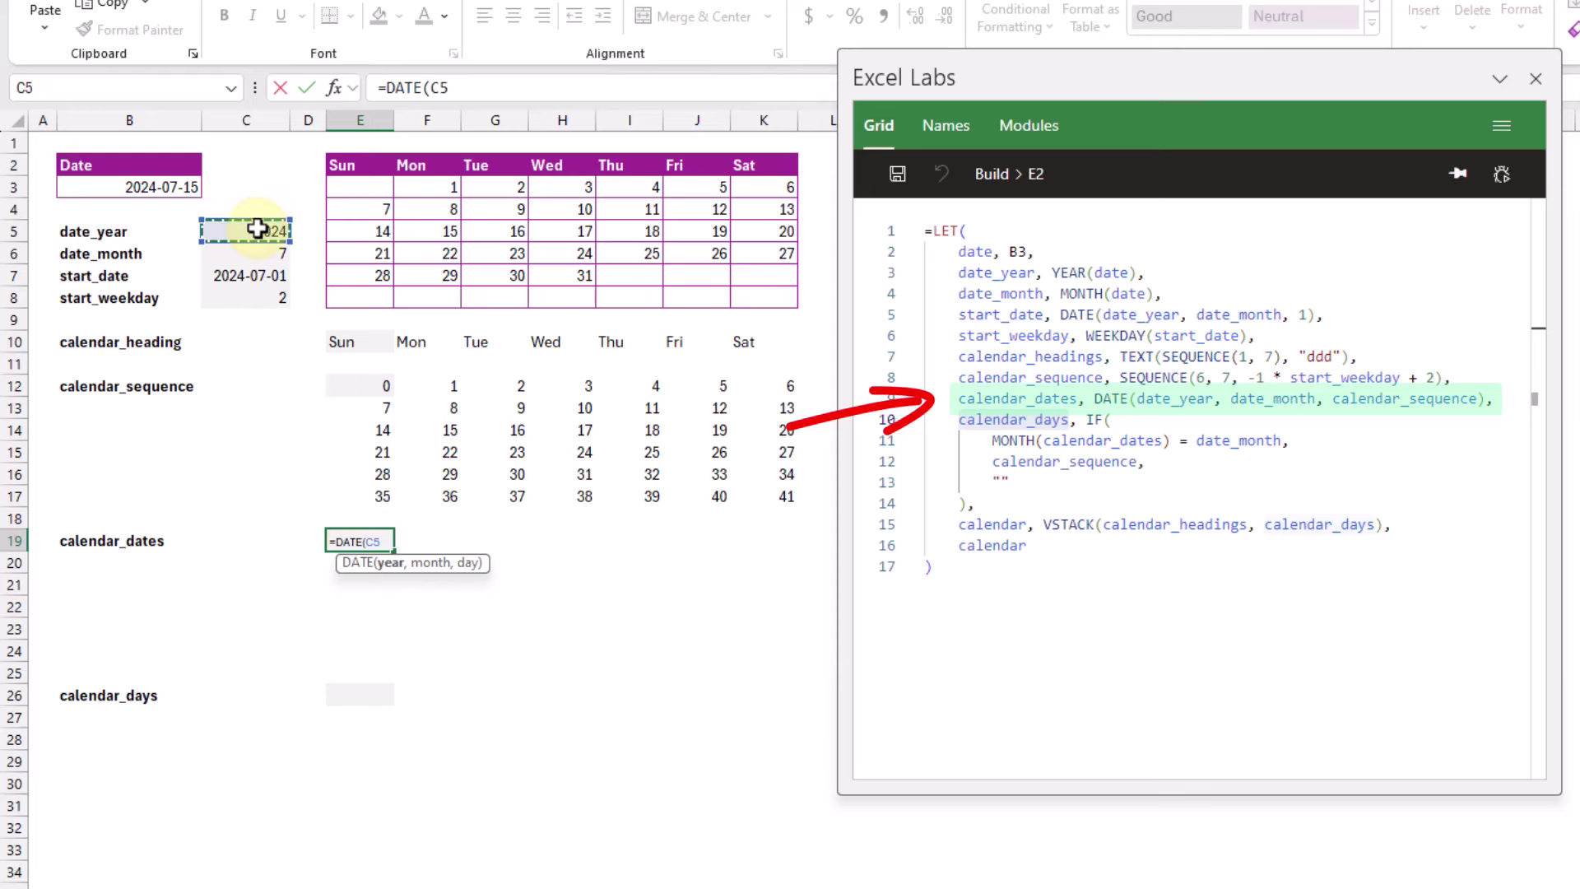
pyautogui.write(',')
pyautogui.click(260, 253)
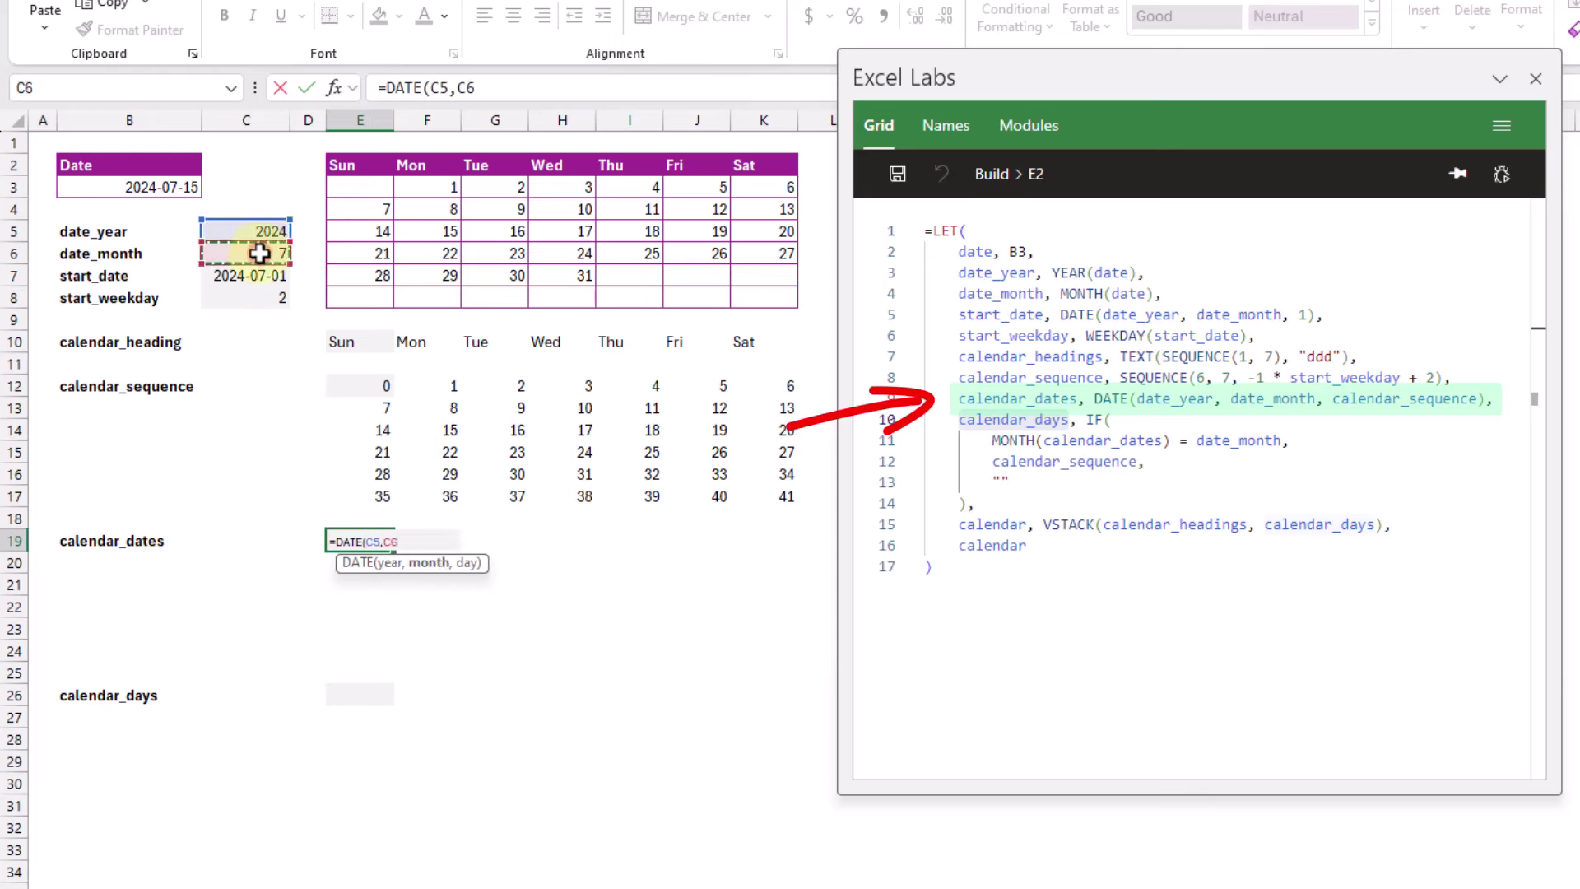
pyautogui.write(',')
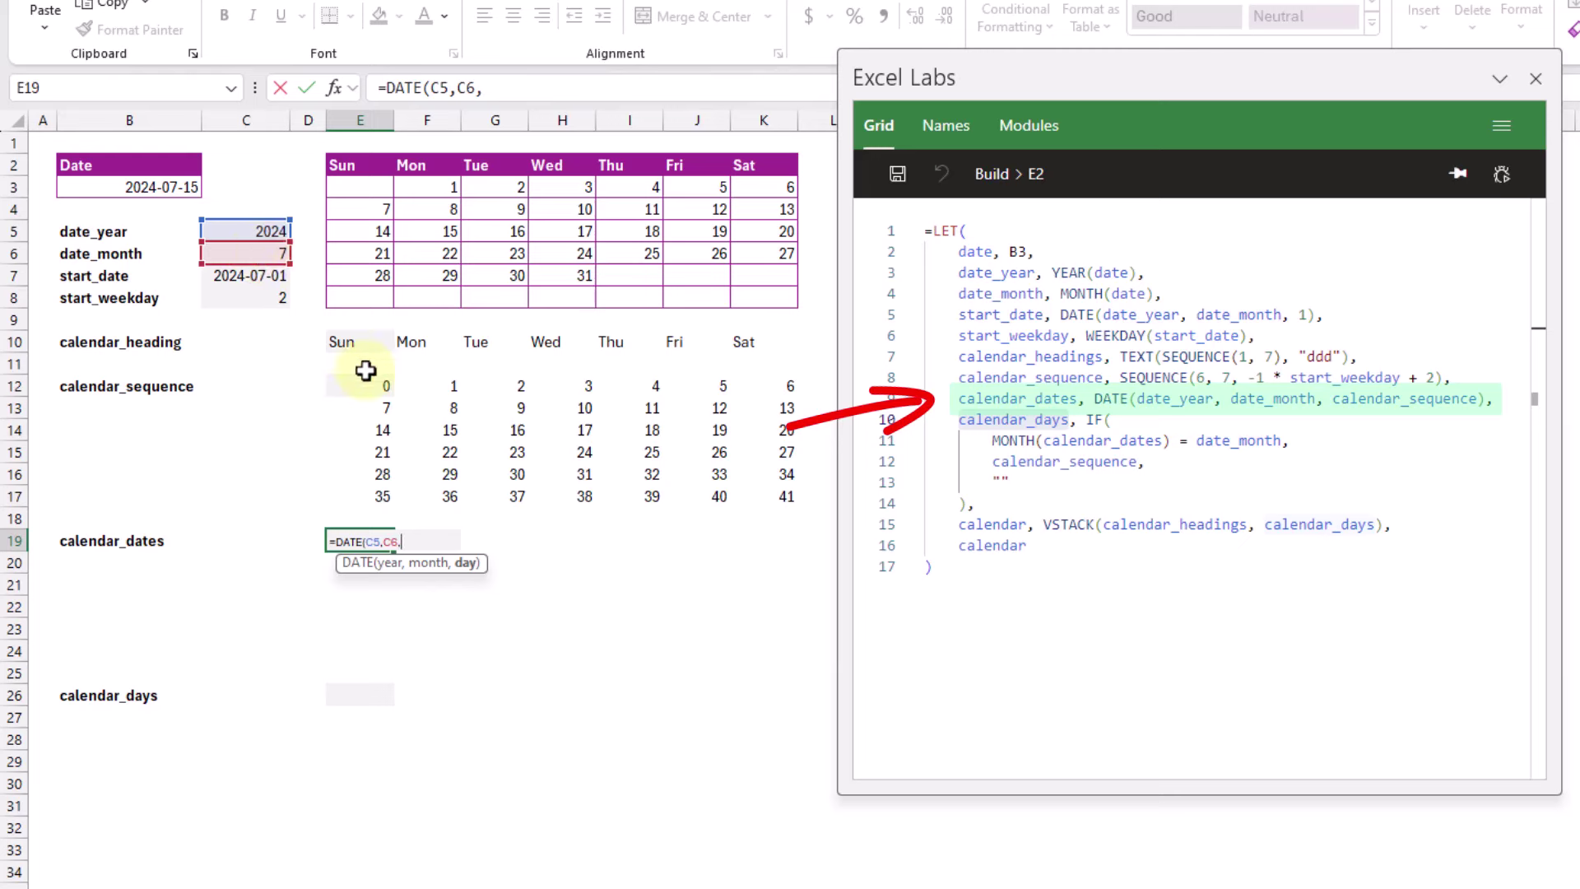
pyautogui.moveTo(370, 383); pyautogui.dragTo(747, 495)
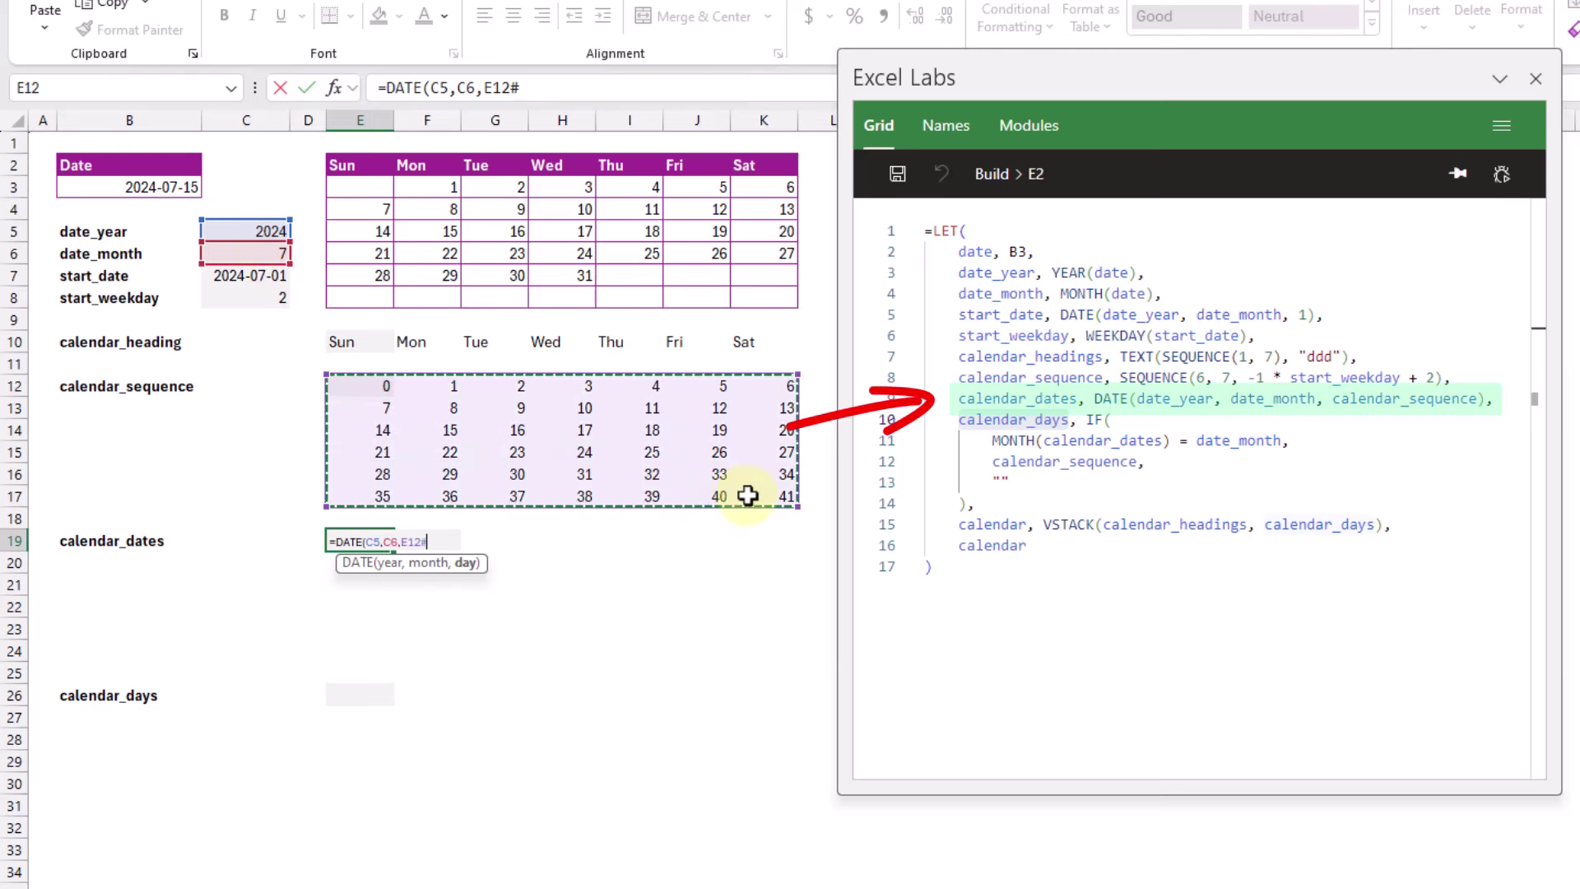
pyautogui.press('Return')
pyautogui.press('Up')
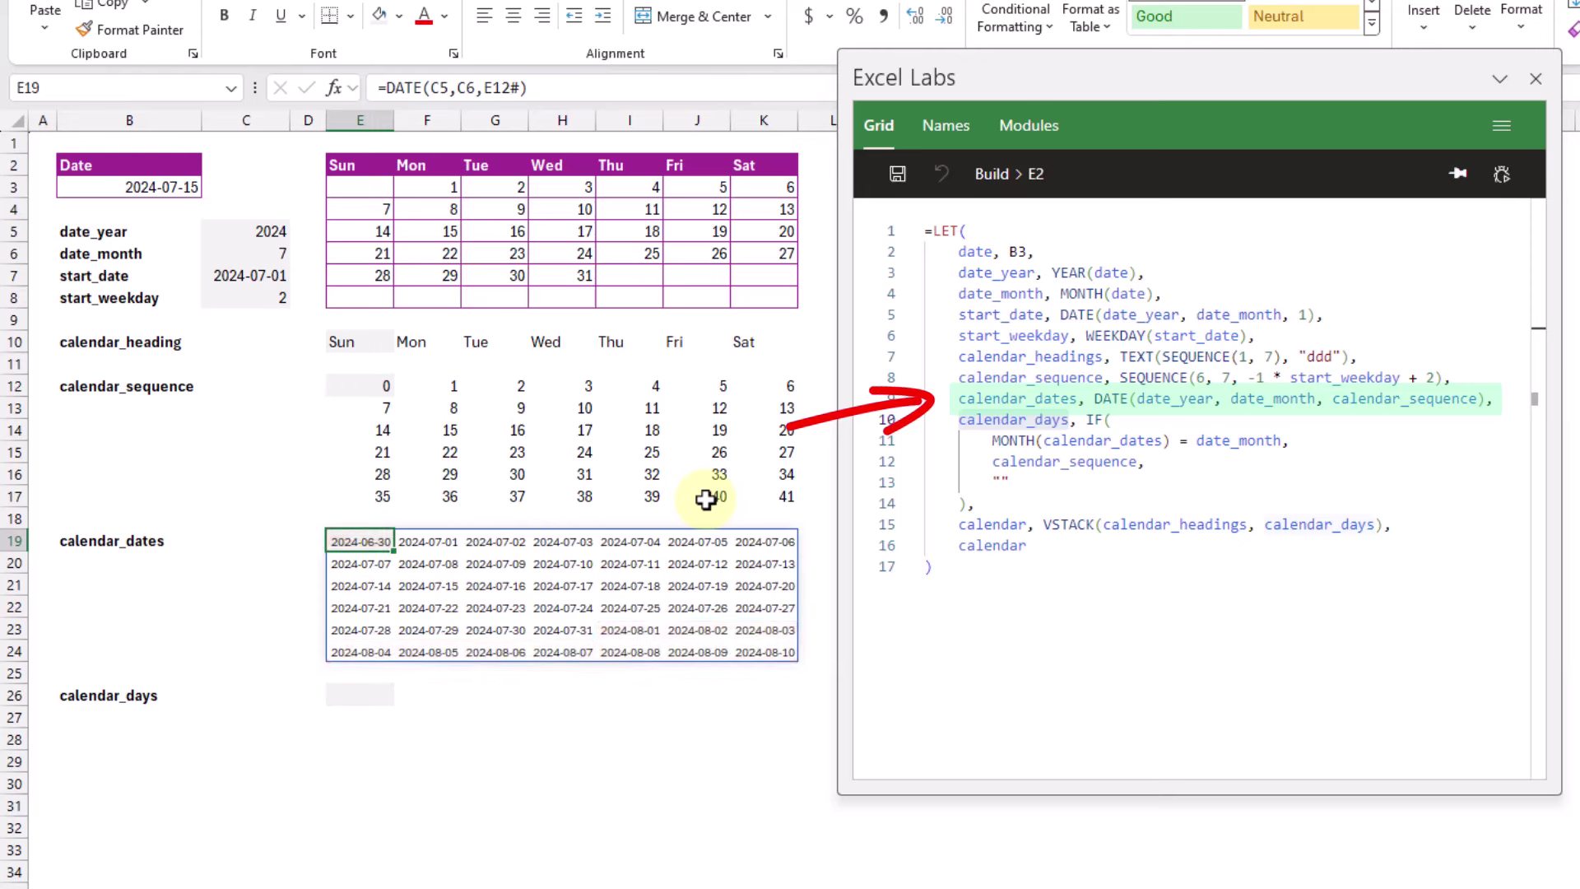
# Enter =IF(MONTH(E19#)=C6,E12#,"") in E26 to spill days 1 through 31
pyautogui.click(340, 698)
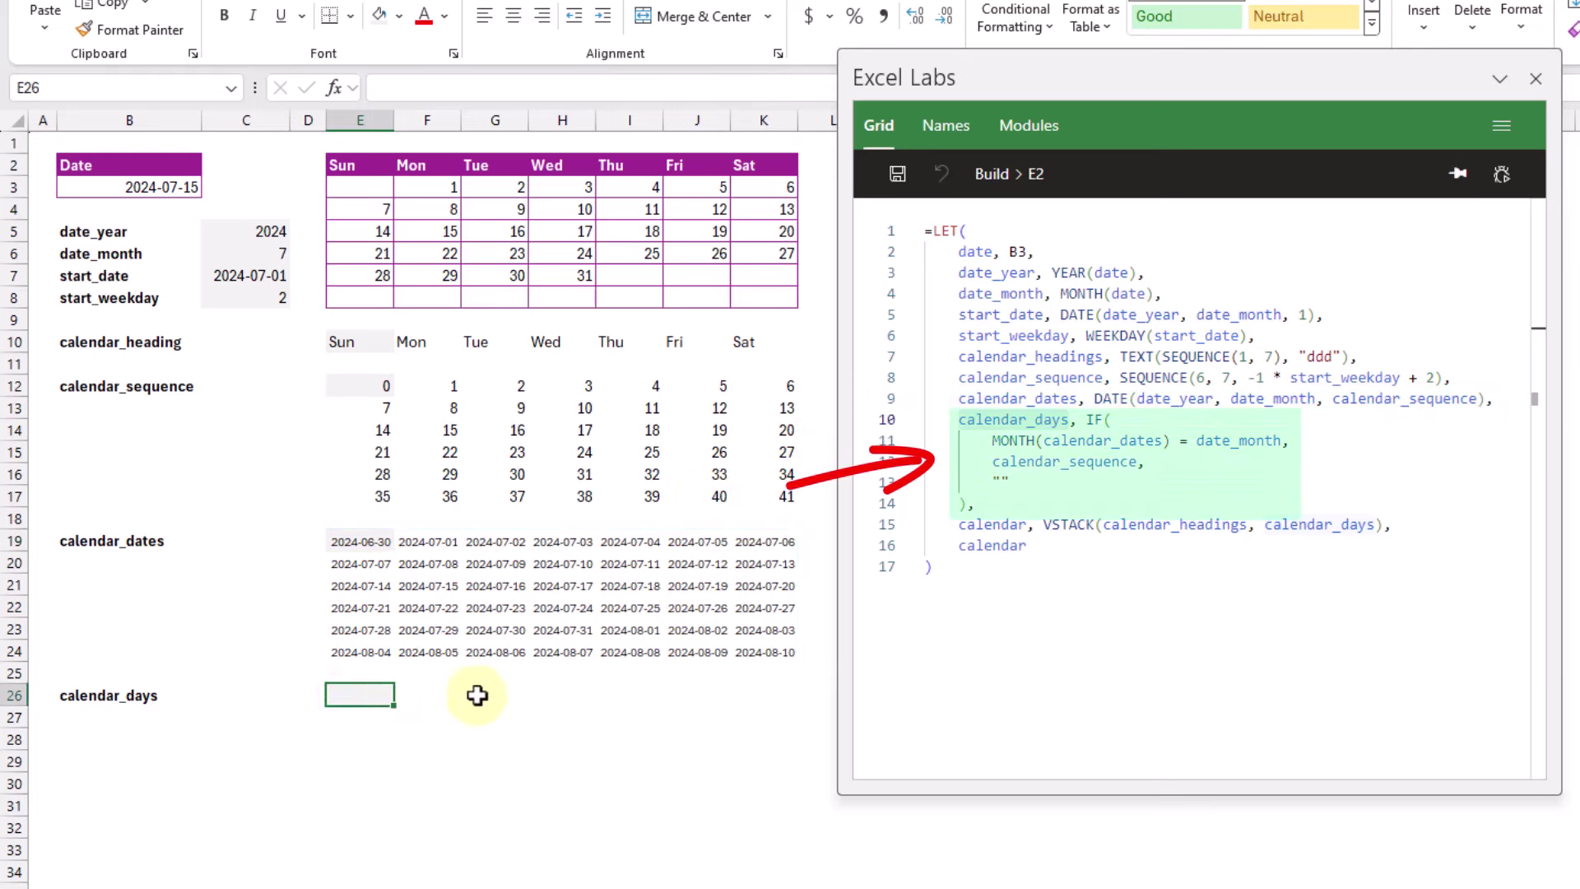
pyautogui.write('=IF(mo')
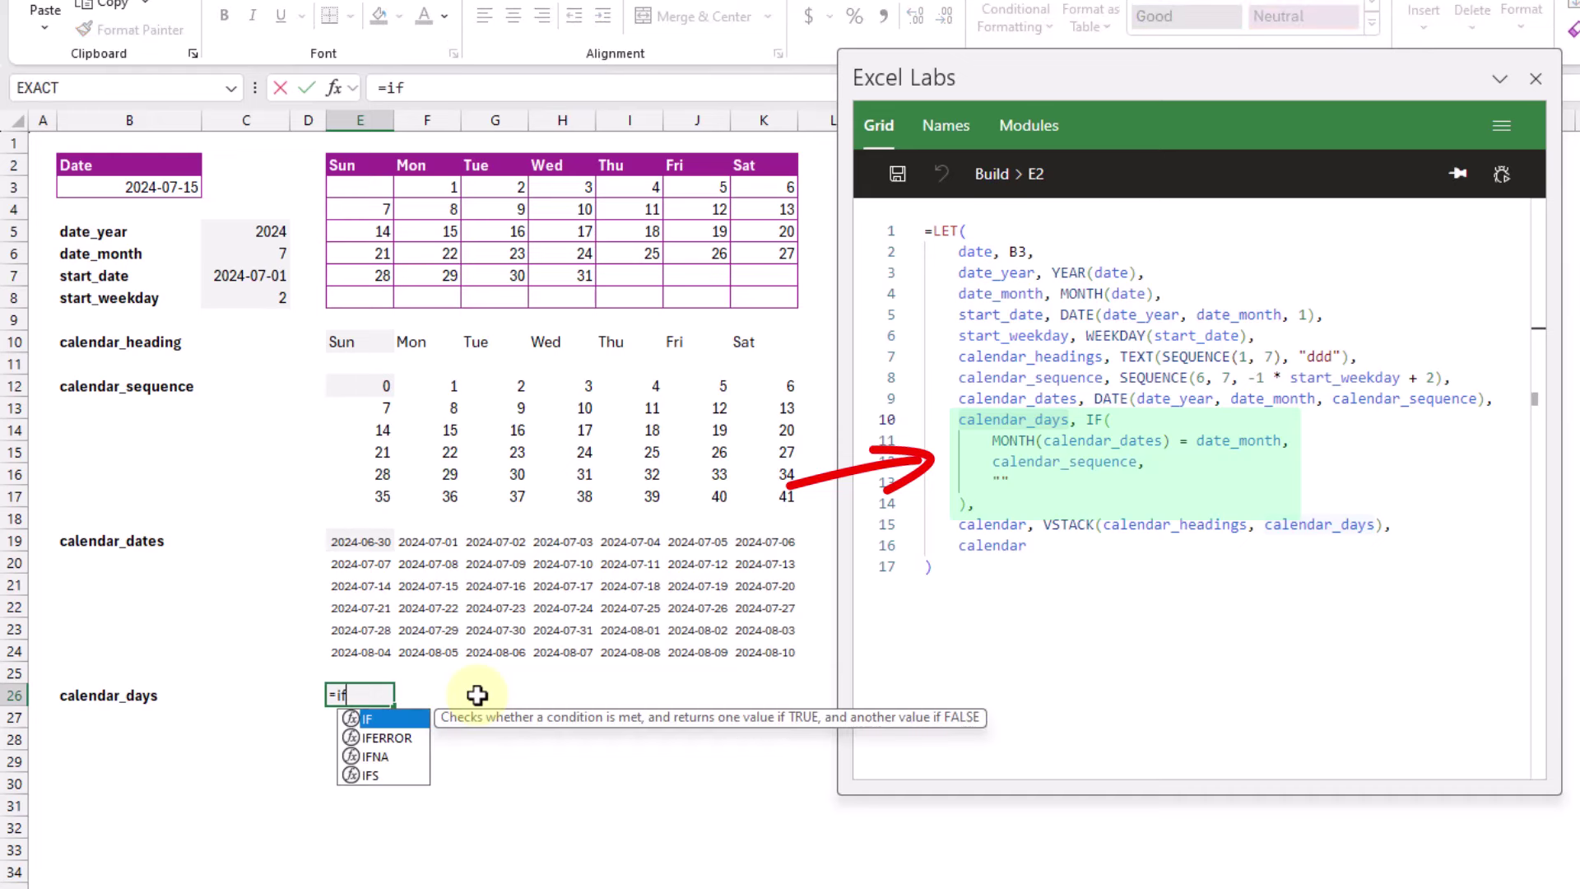
pyautogui.write('n')
pyautogui.press('Tab')
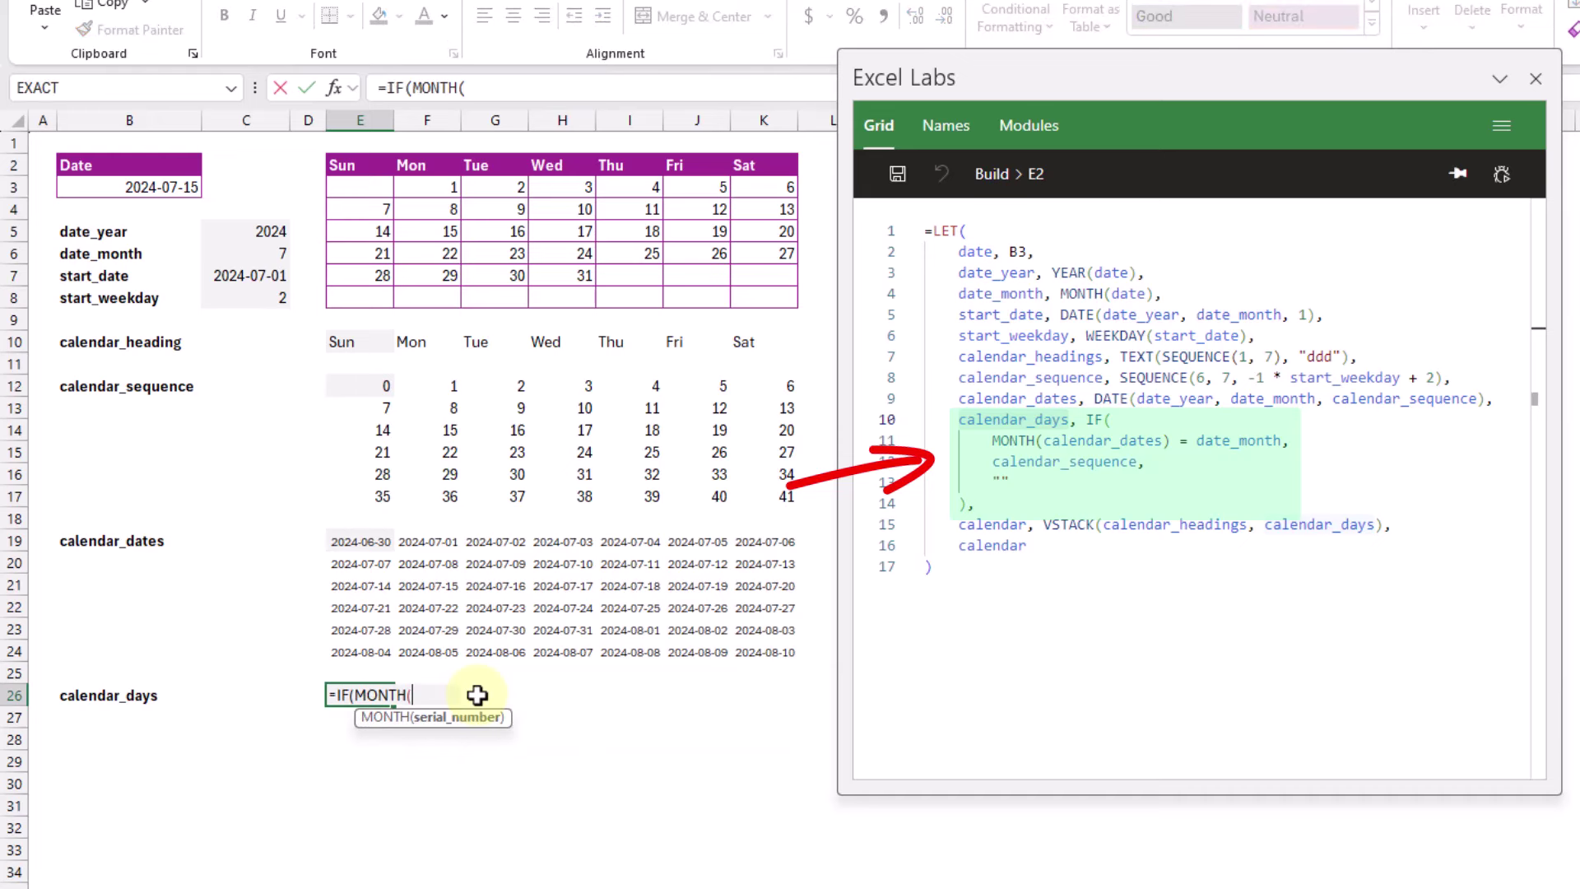
pyautogui.moveTo(362, 544)
pyautogui.moveTo(362, 545); pyautogui.dragTo(769, 649)
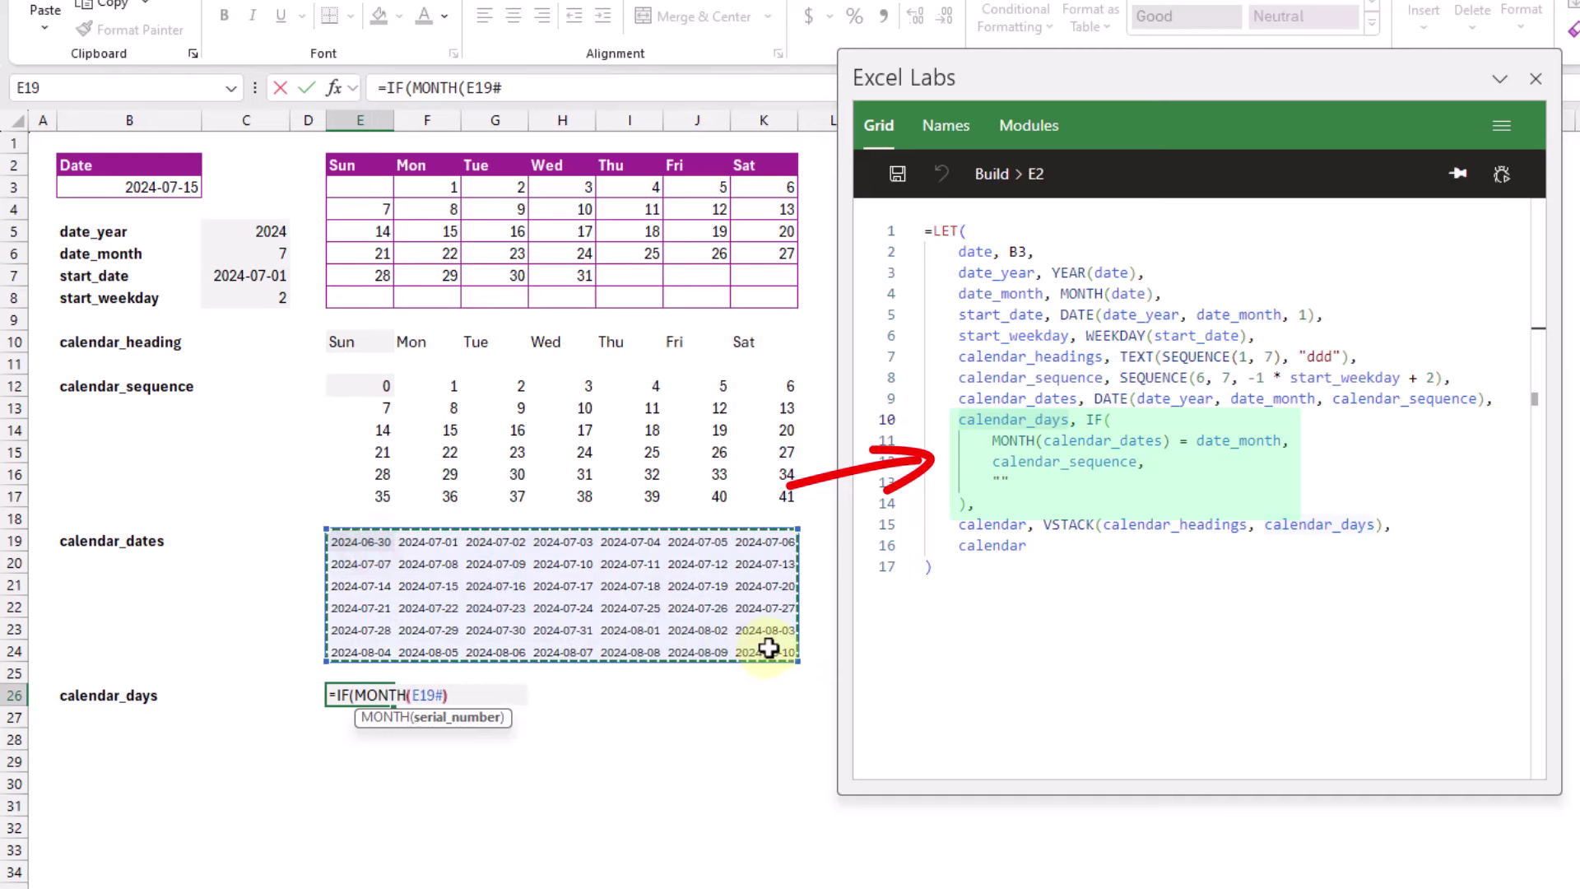
pyautogui.write(')=')
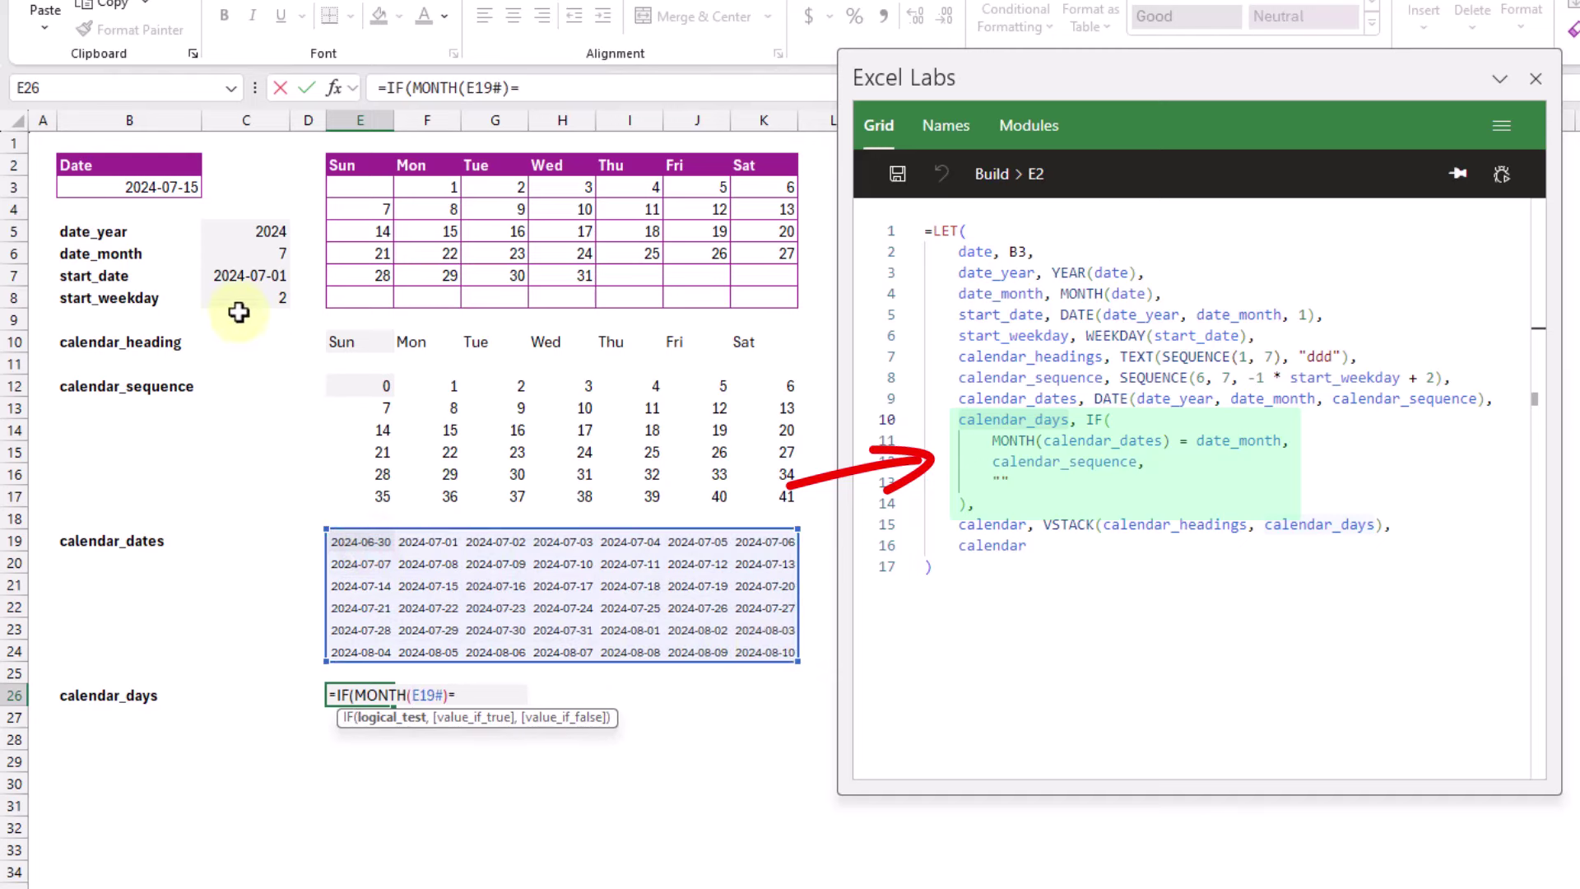
pyautogui.click(247, 252)
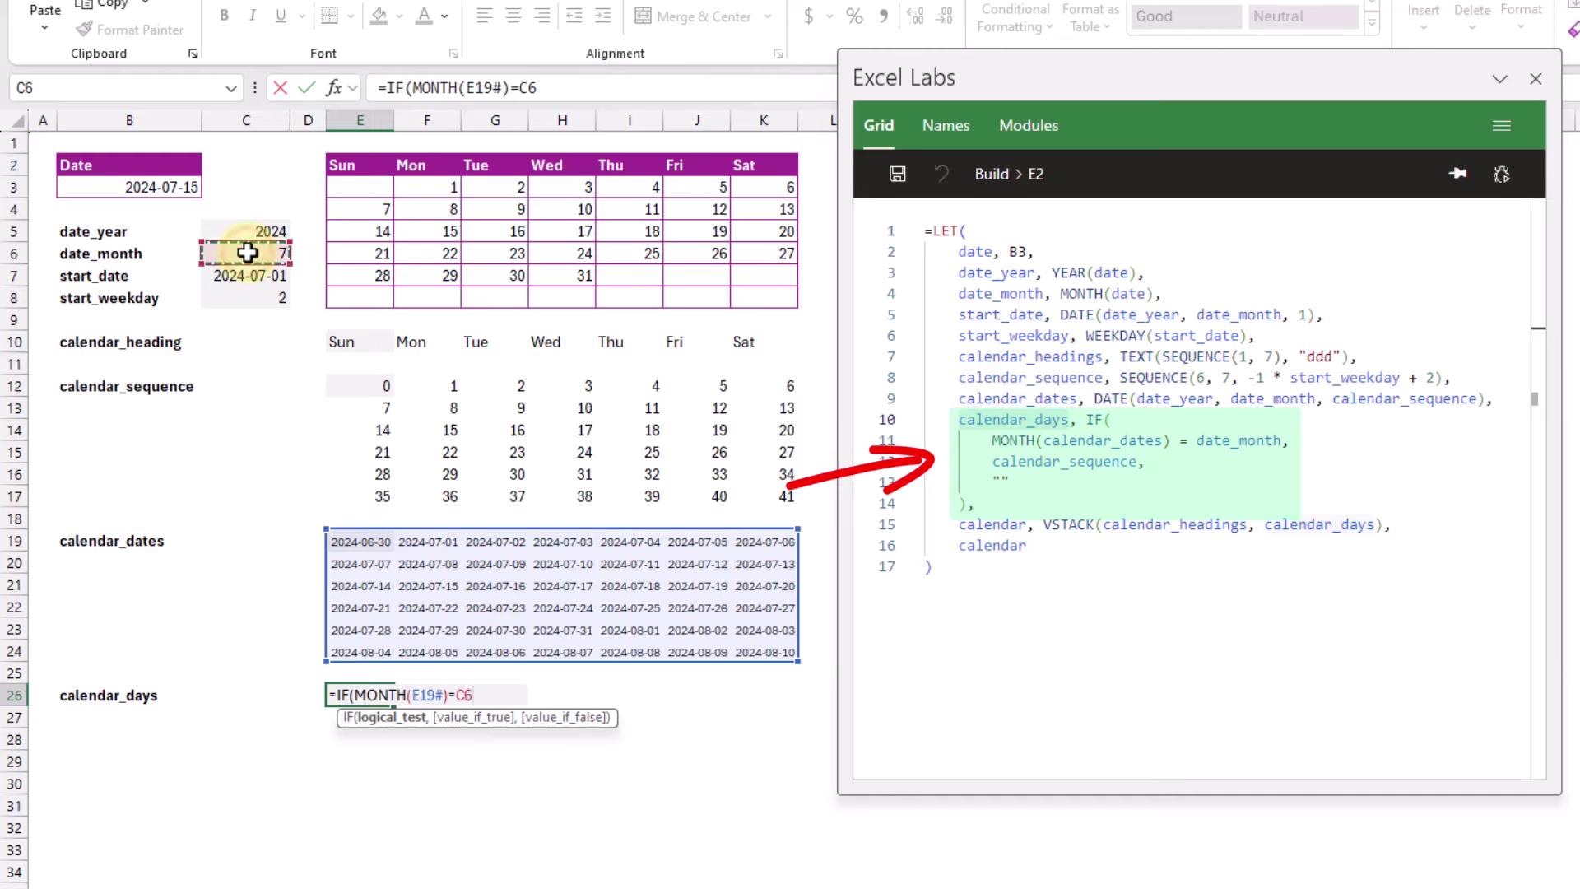
pyautogui.write(',')
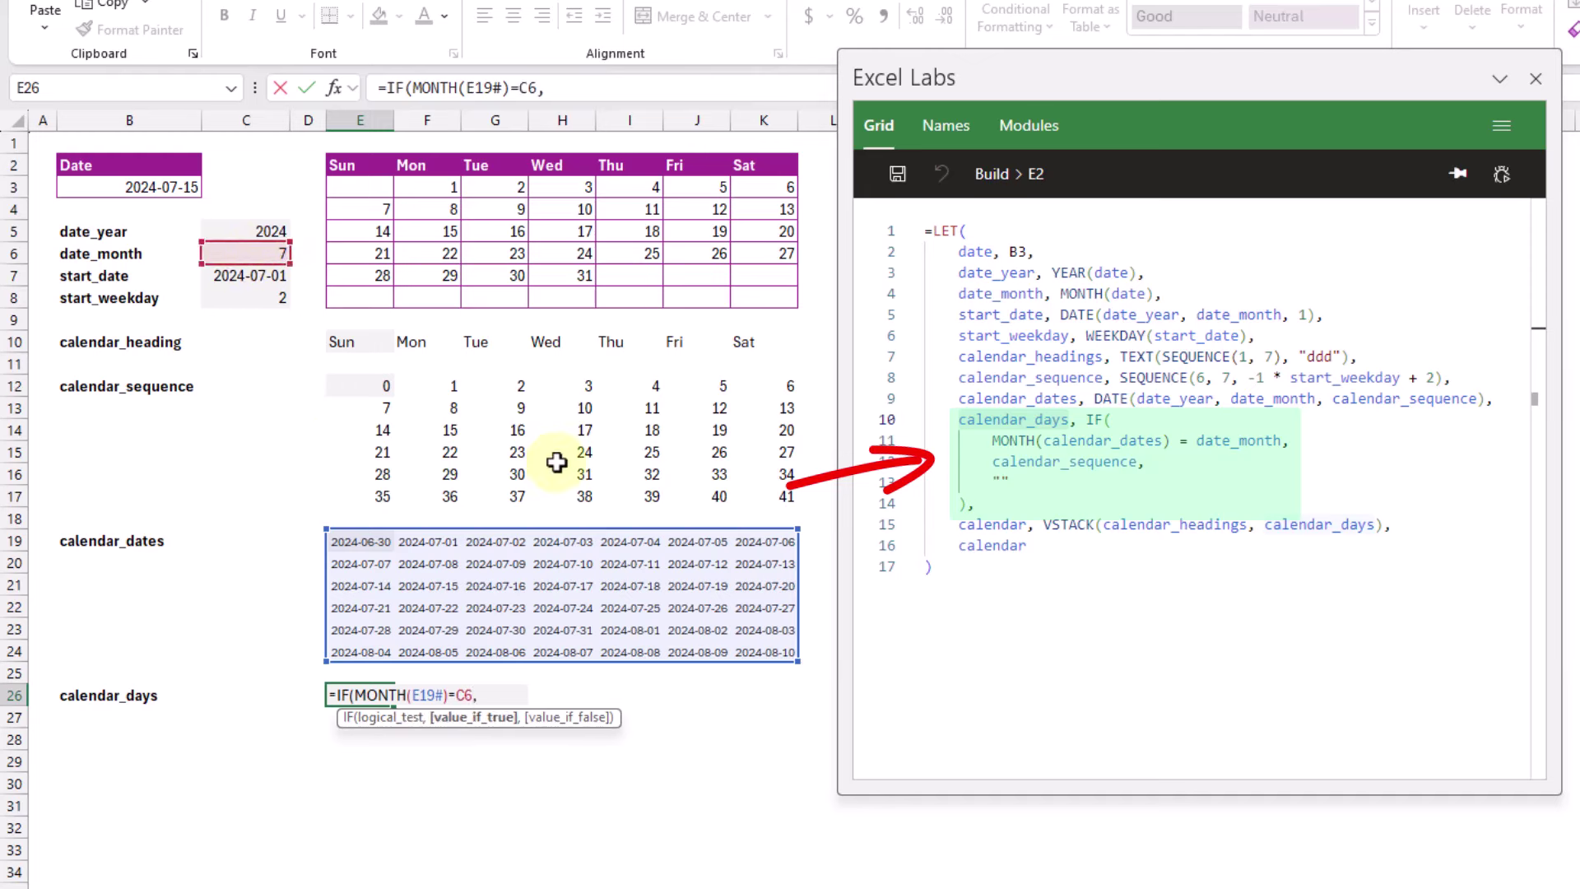
pyautogui.moveTo(381, 381); pyautogui.dragTo(756, 494)
pyautogui.write(',')
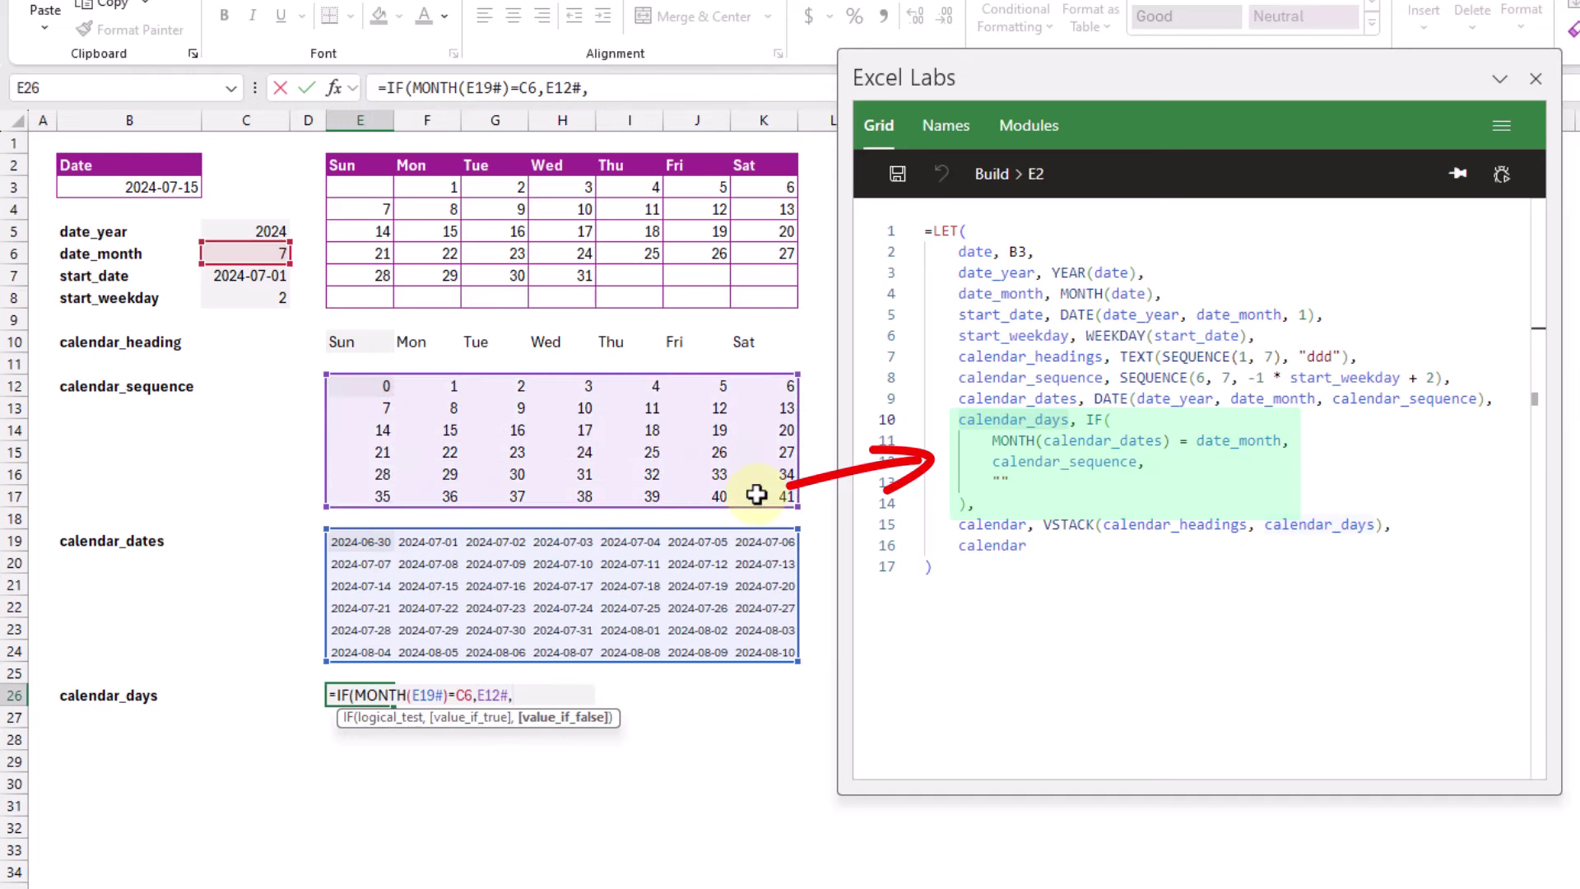
pyautogui.write('"")')
pyautogui.press('Return')
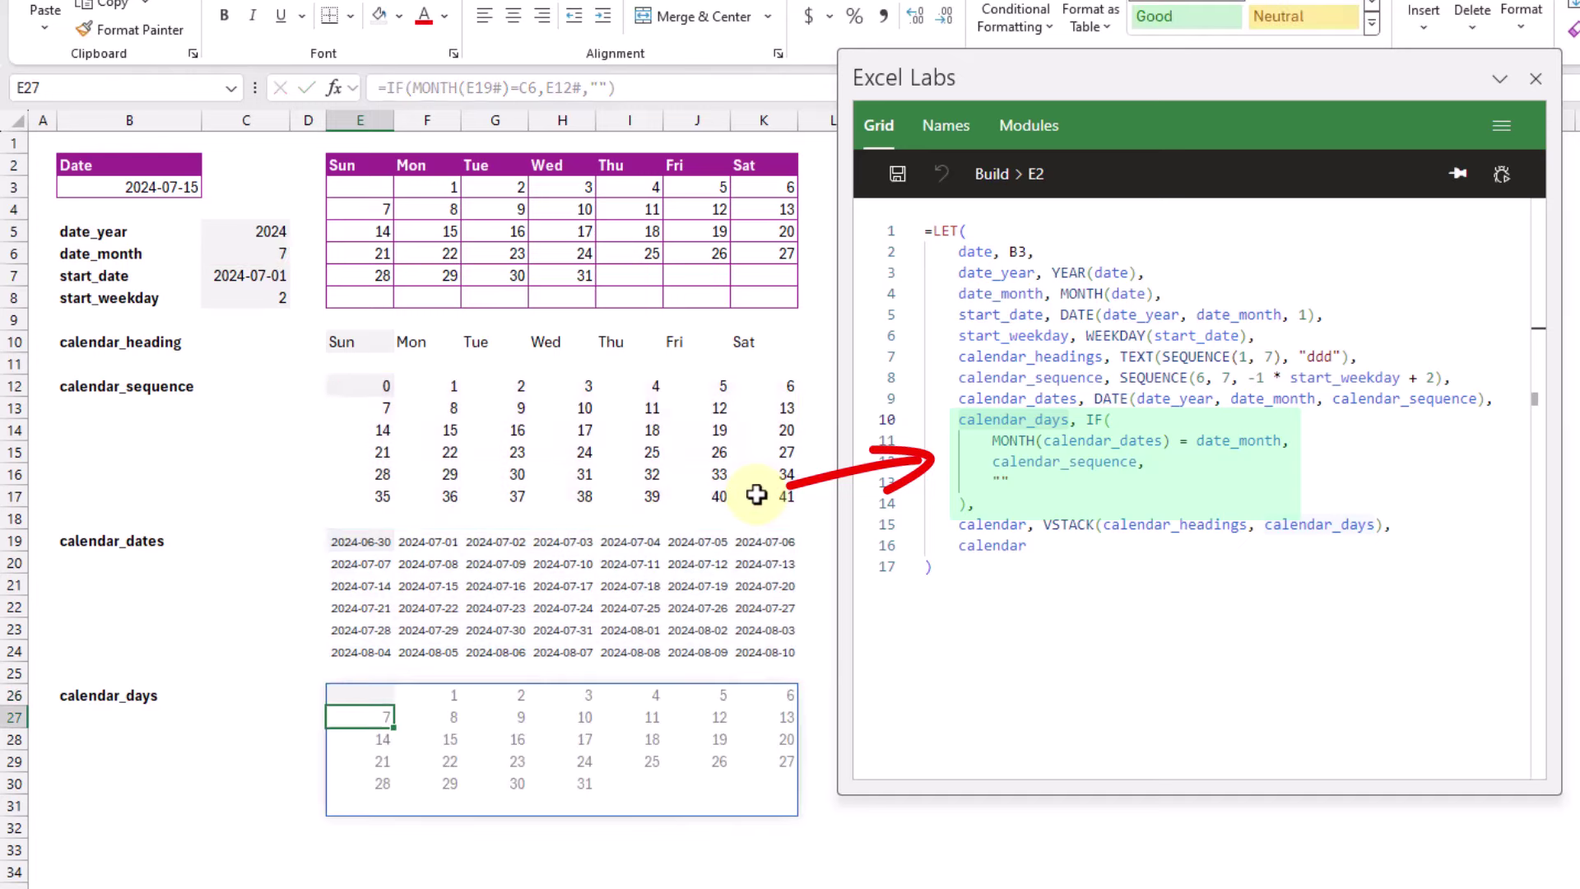
pyautogui.press('Up')
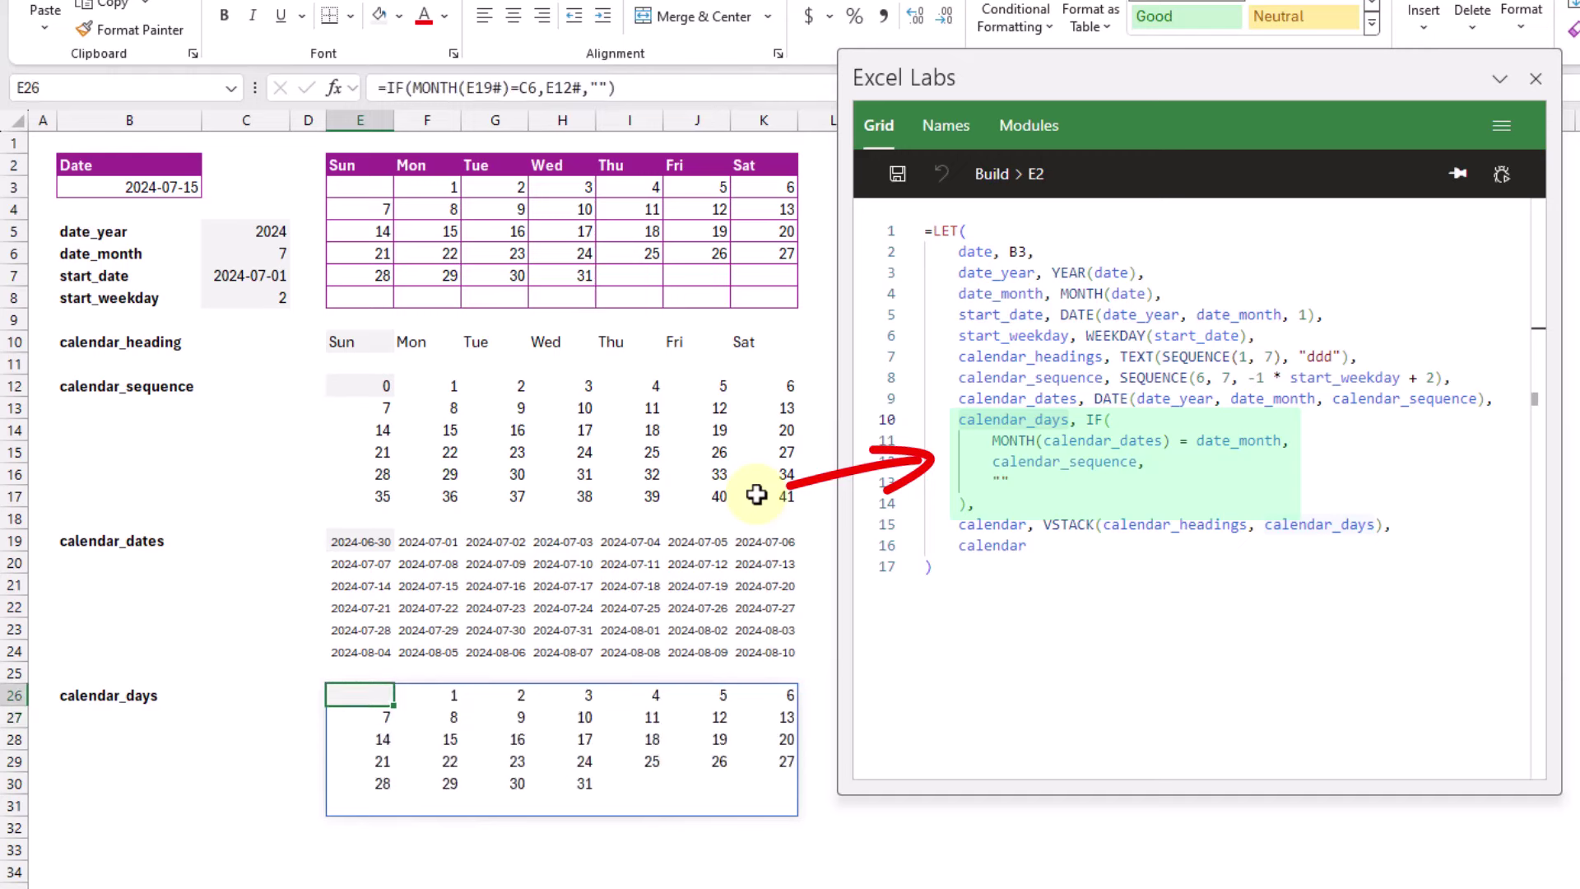
# Check G13 and several calendar_days cells, including day 1 and the month's end
pyautogui.click(522, 407)
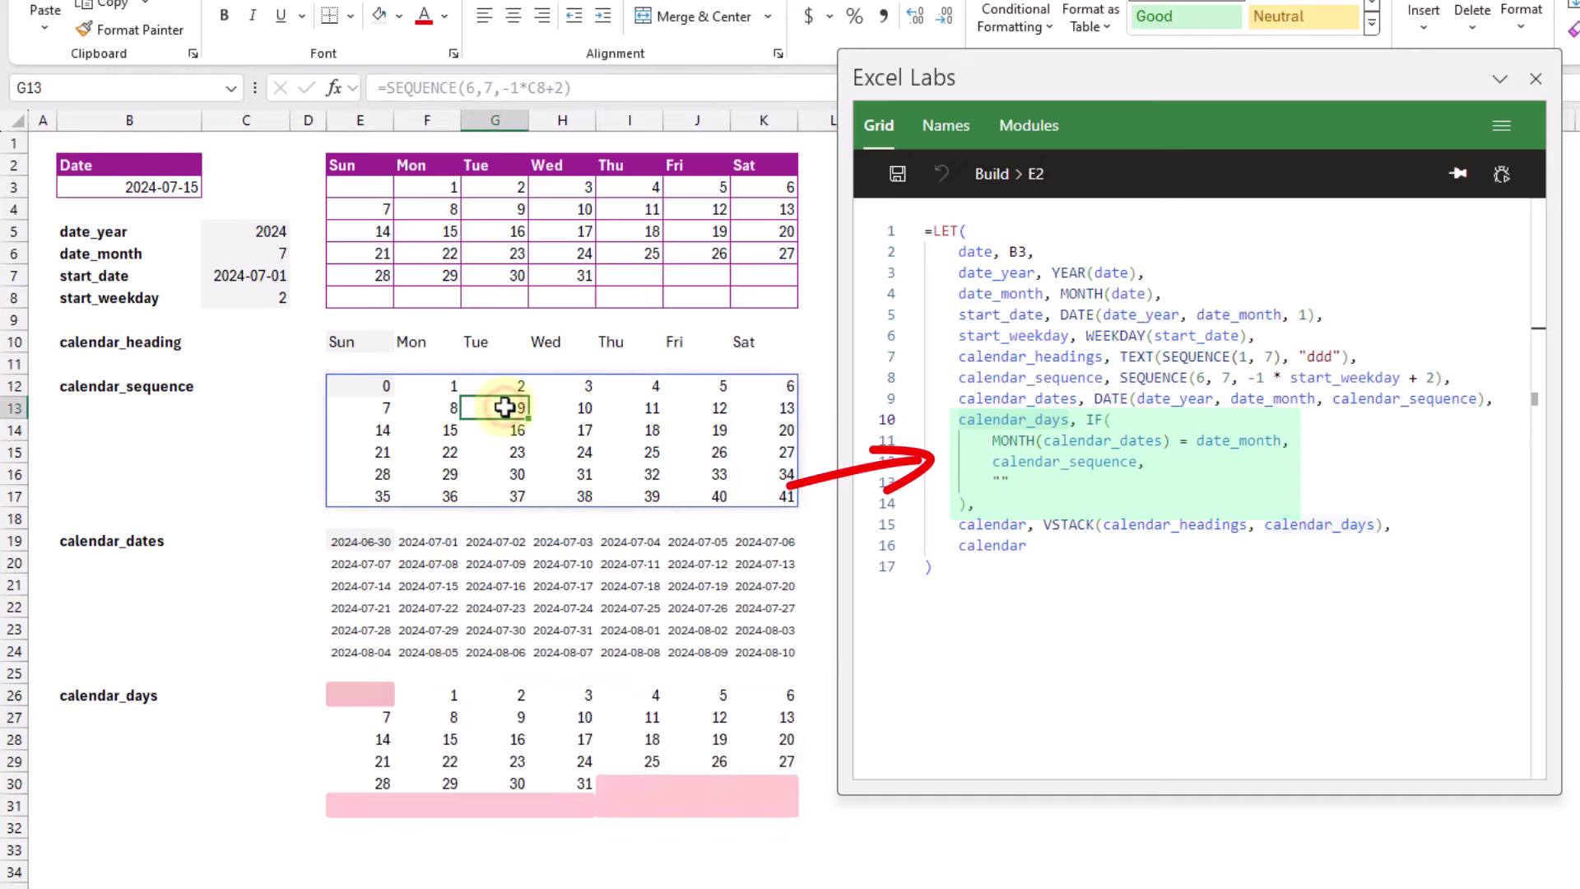
pyautogui.click(422, 711)
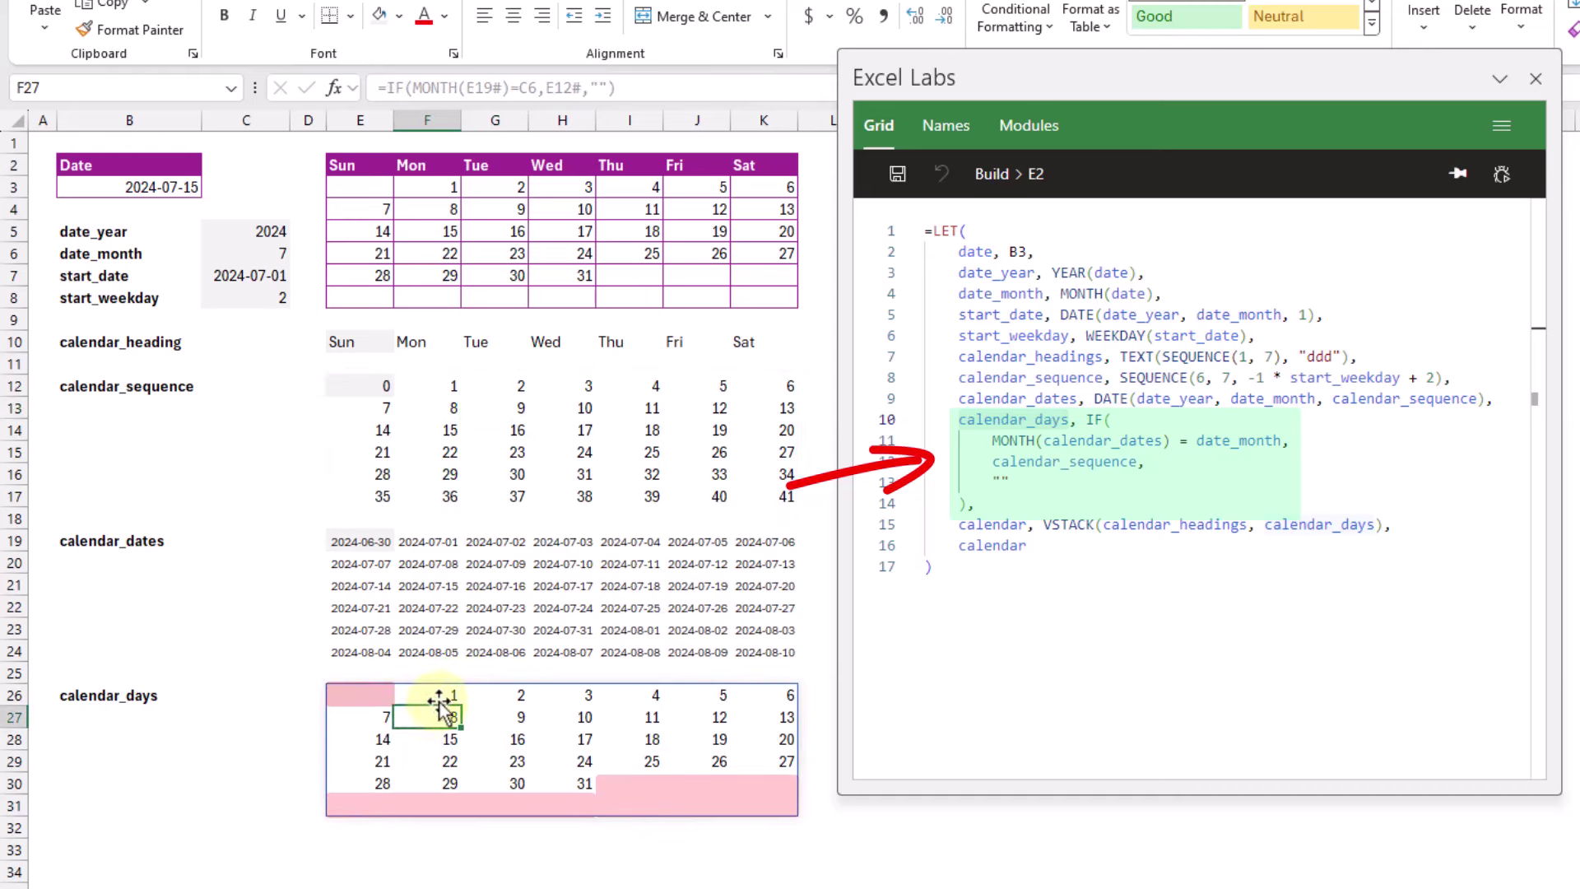
pyautogui.click(438, 694)
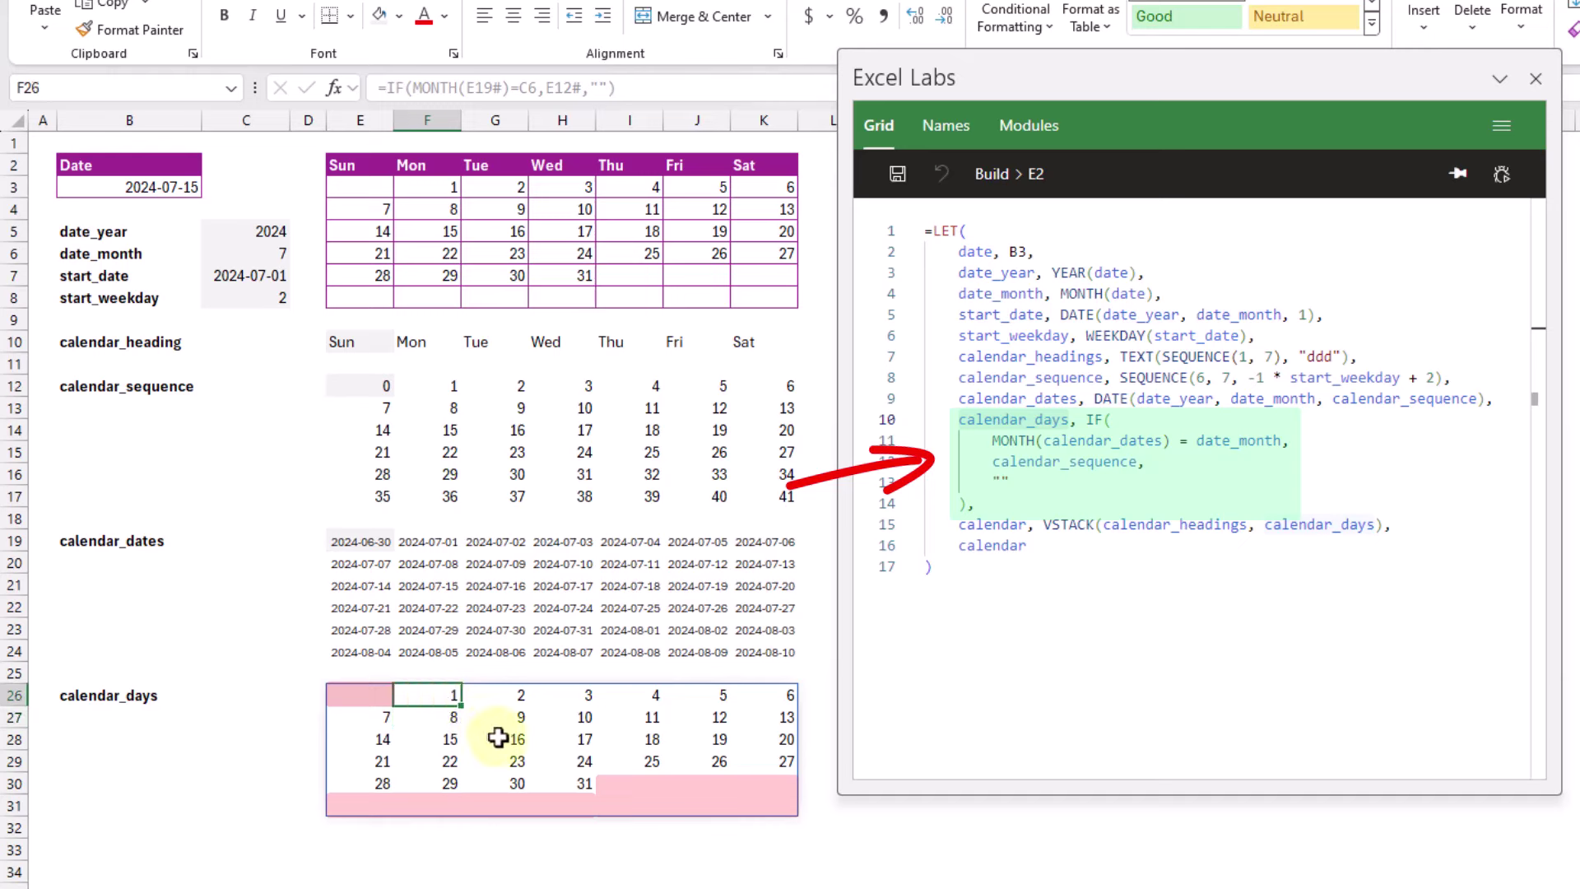
pyautogui.click(581, 784)
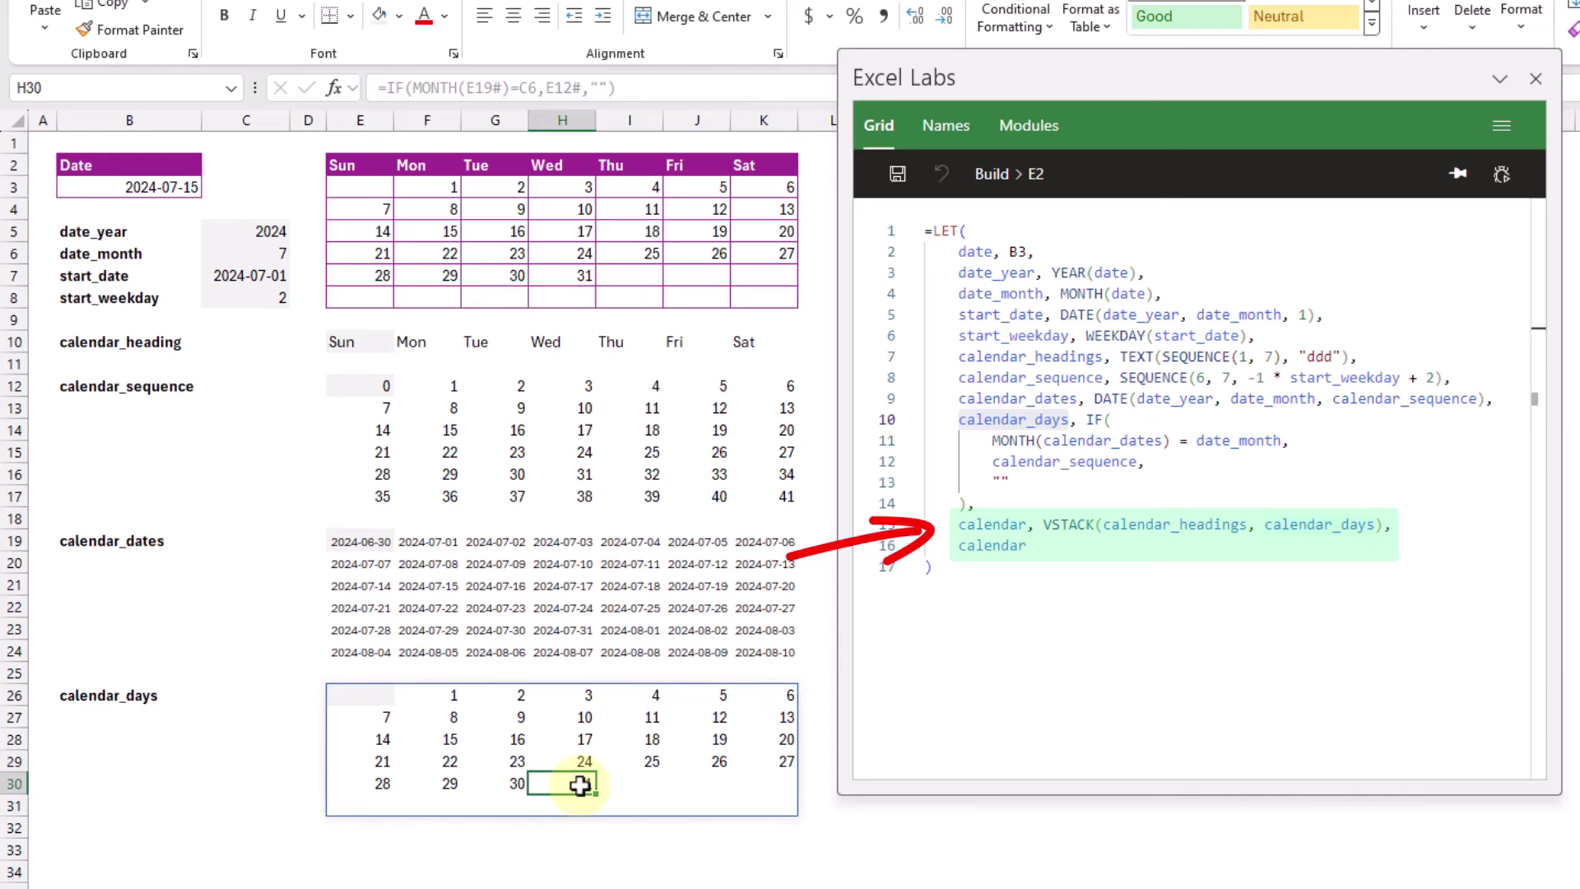
pyautogui.click(363, 697)
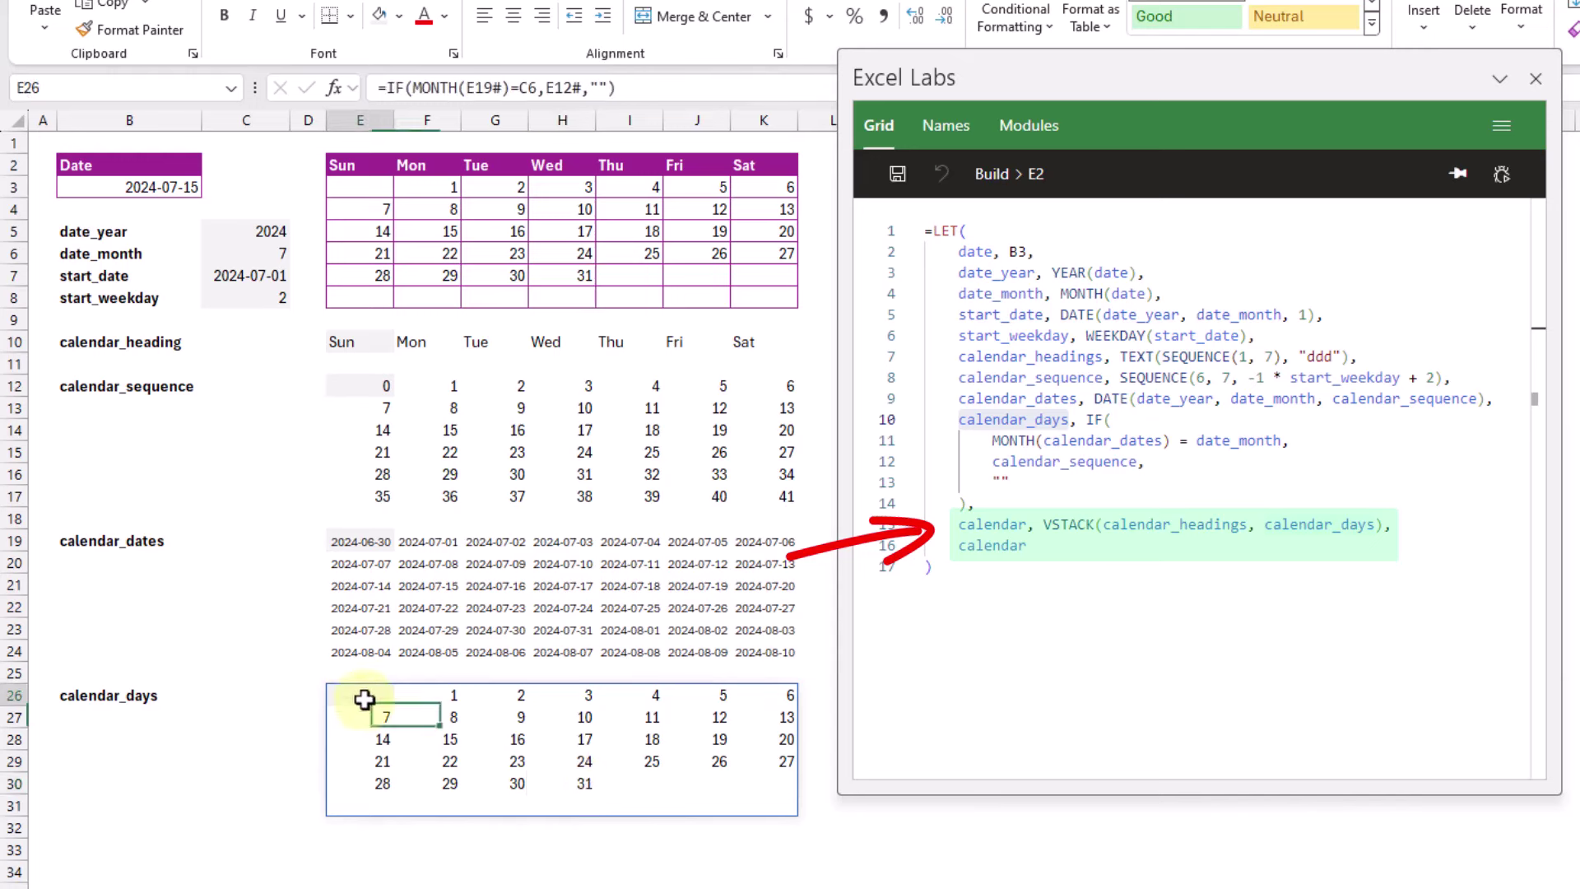
pyautogui.click(346, 343)
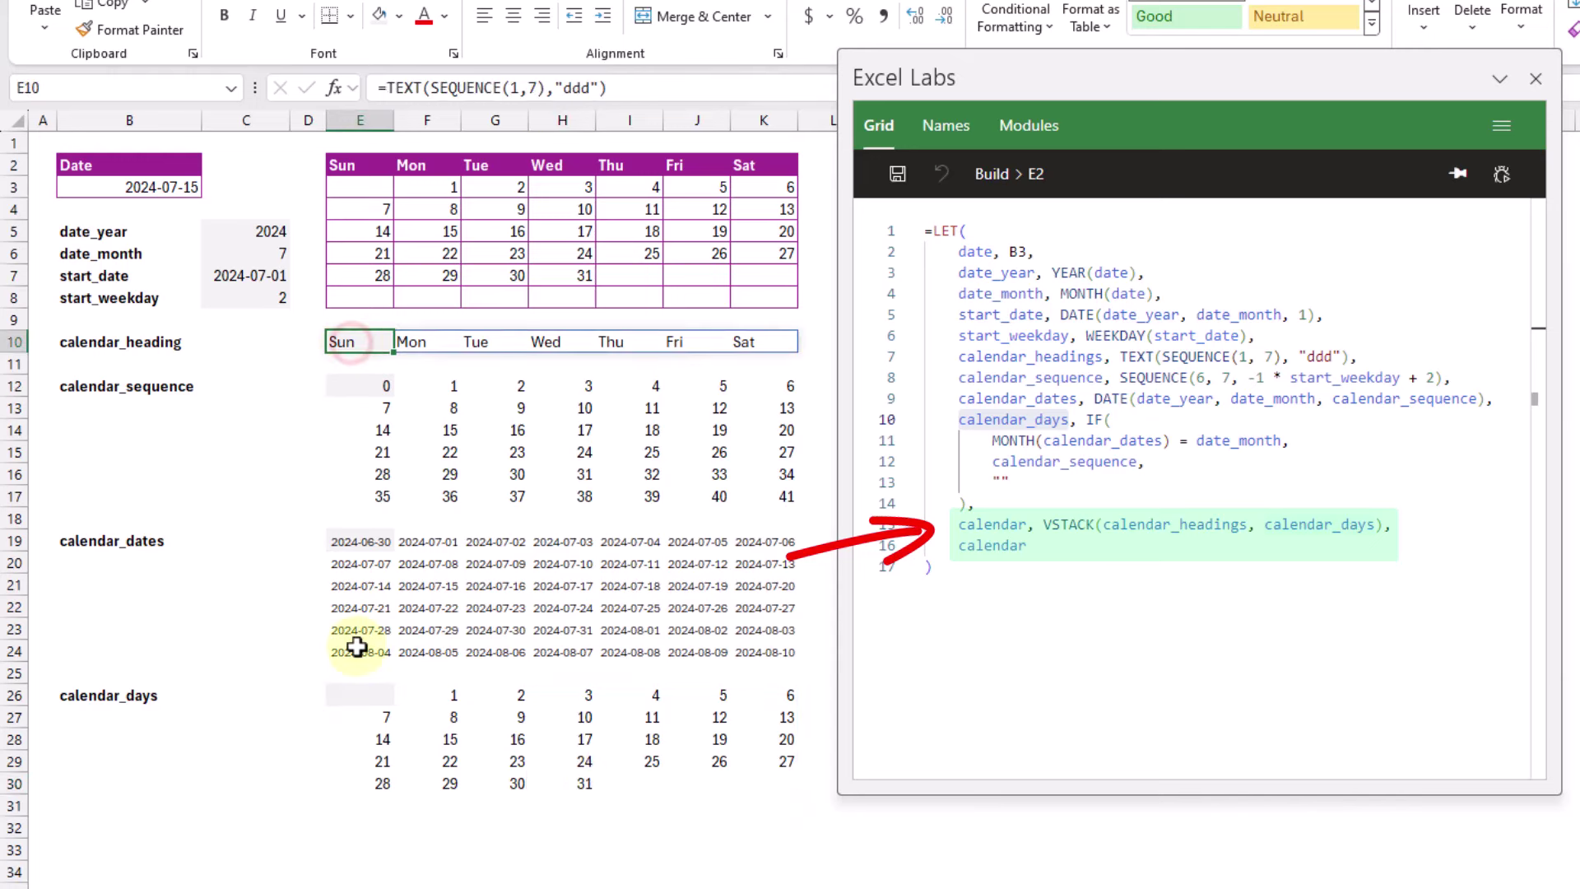
pyautogui.click(362, 701)
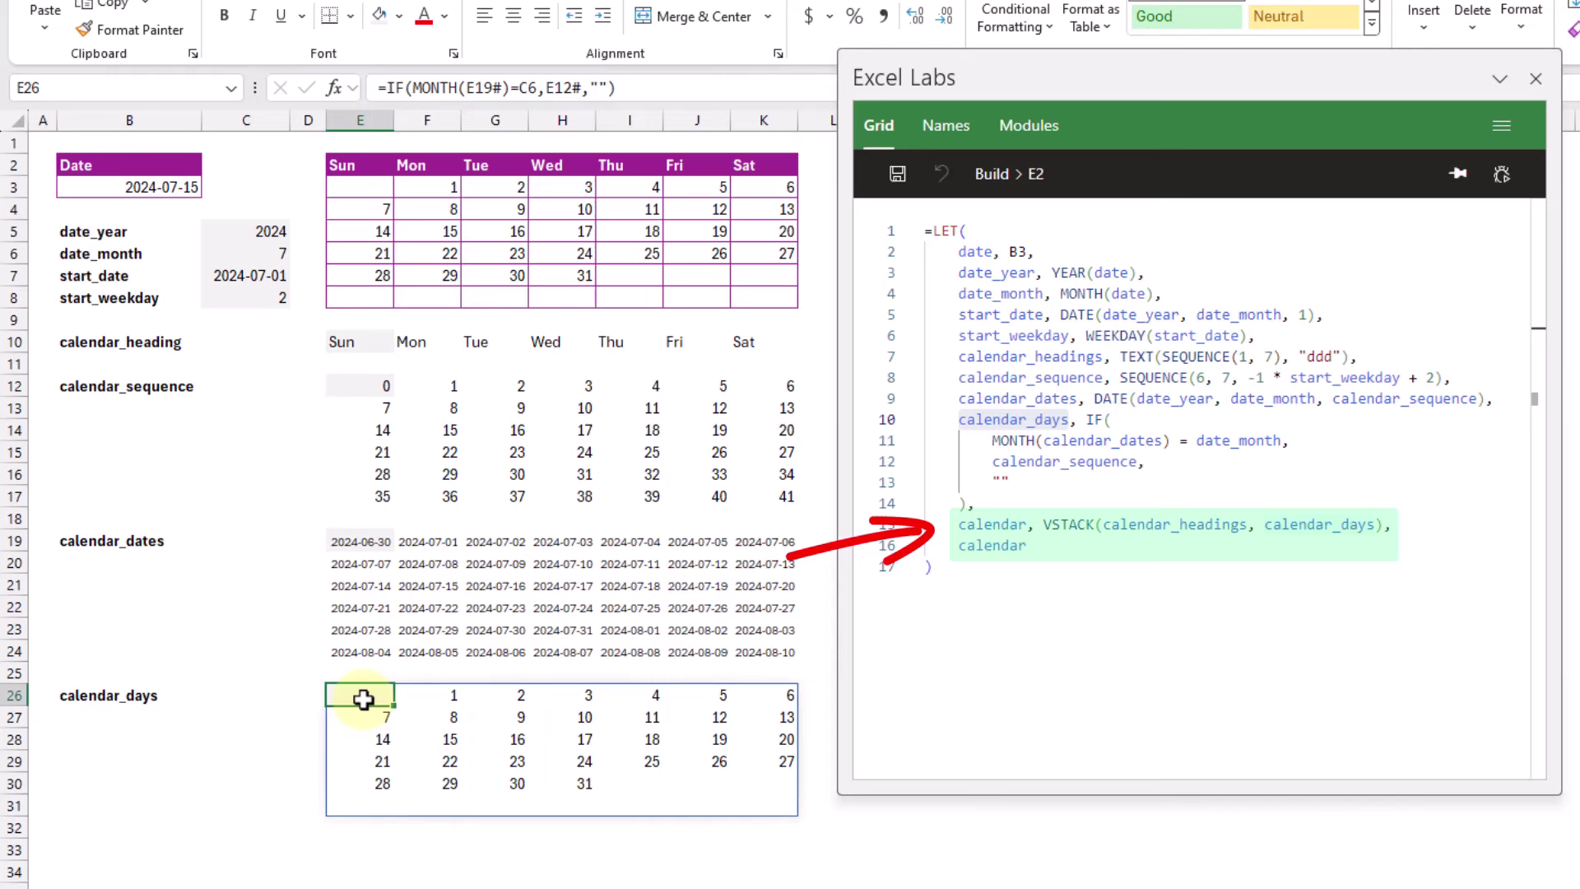
pyautogui.click(356, 165)
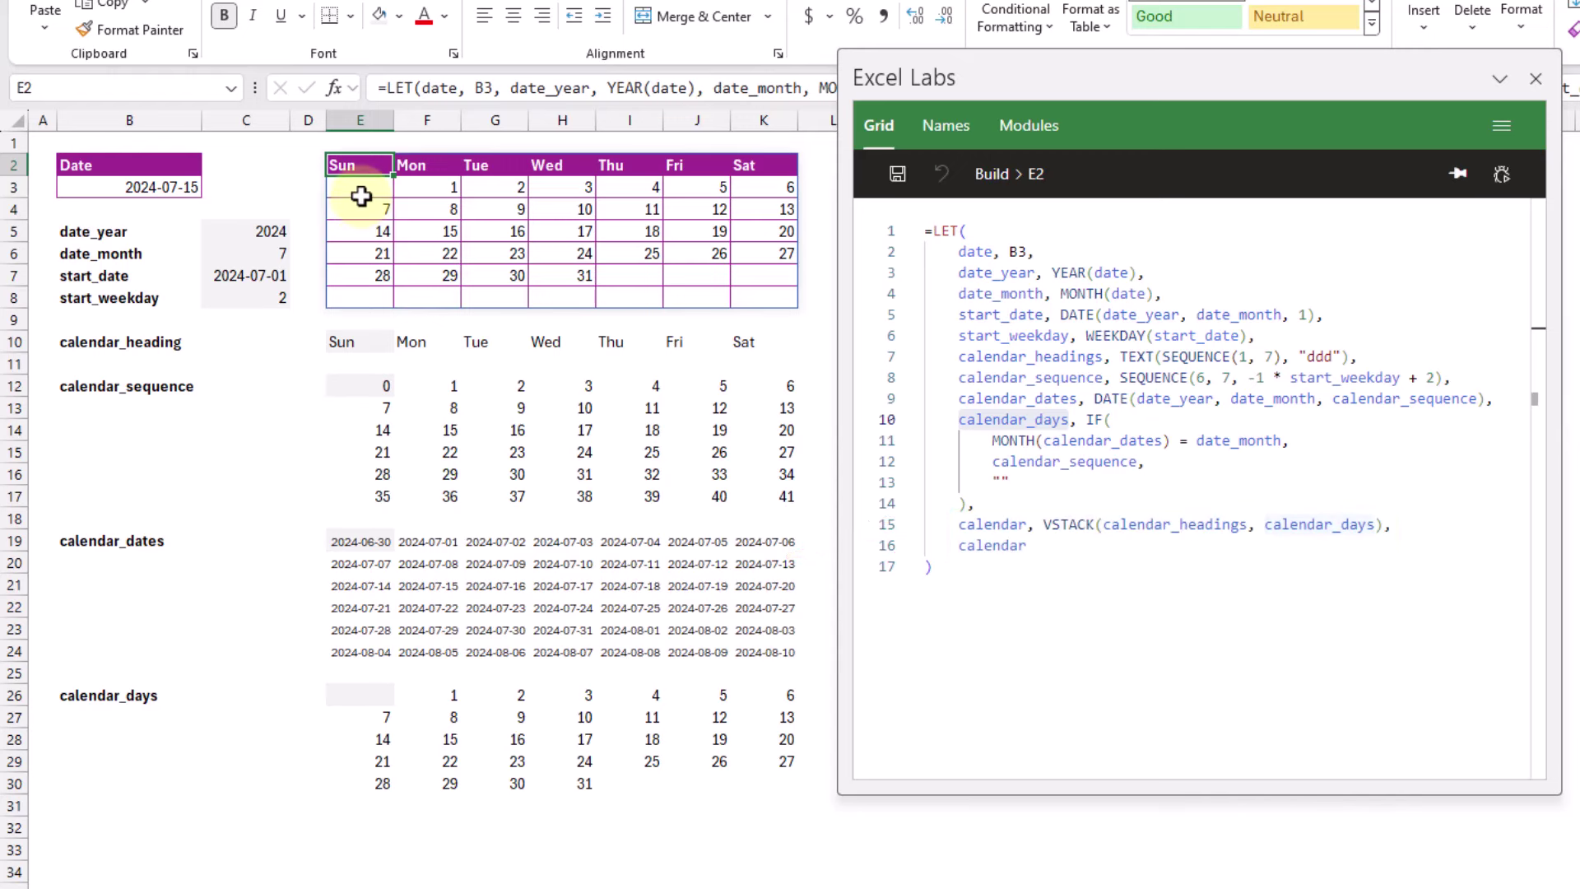
pyautogui.click(157, 188)
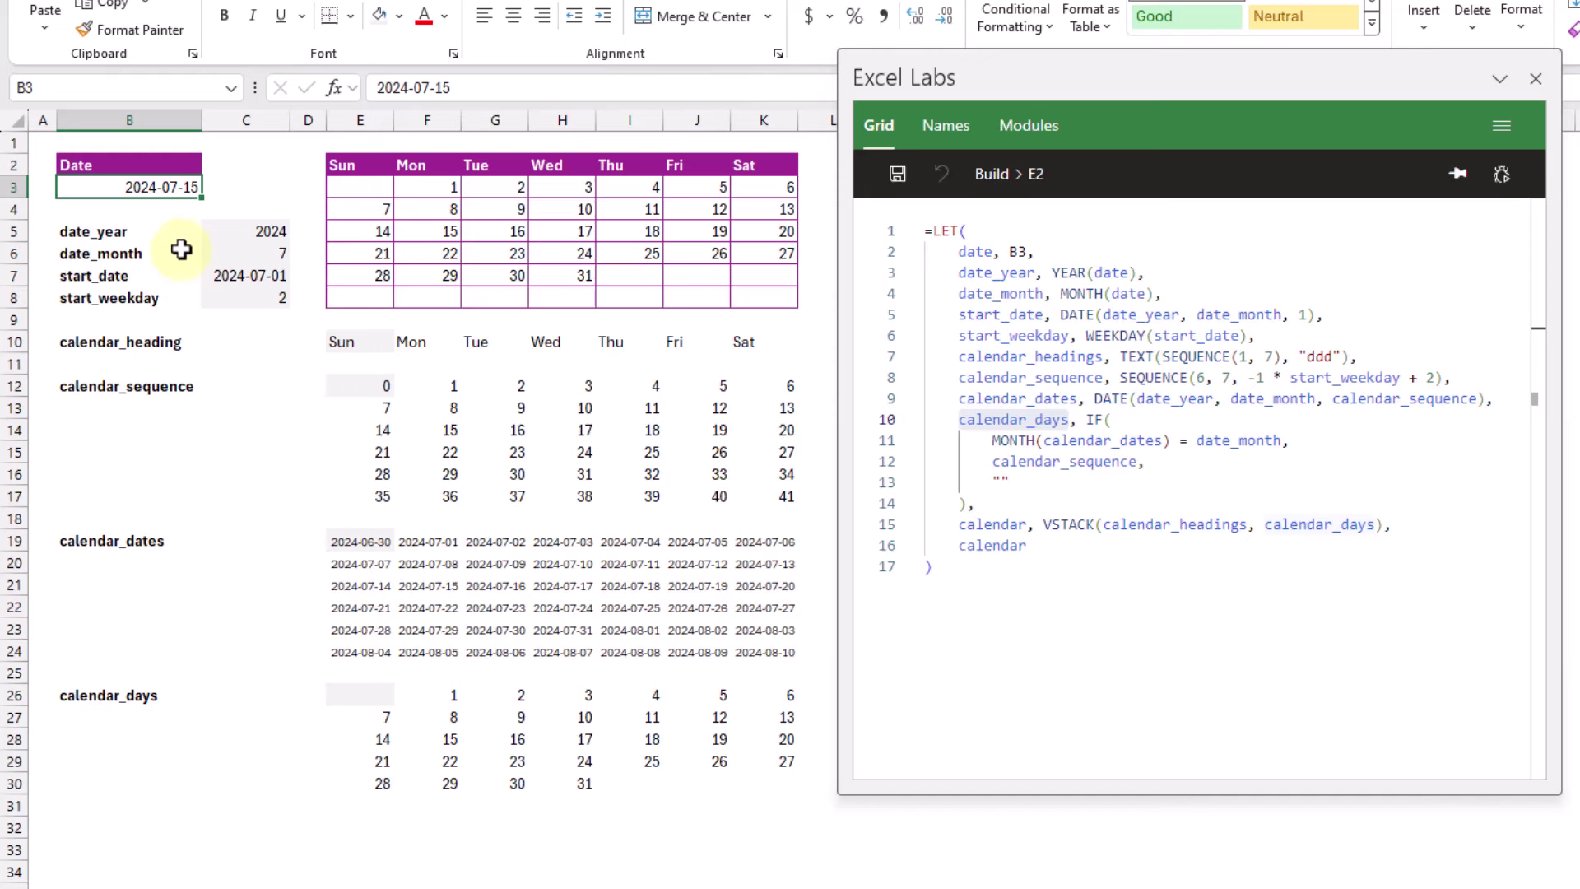
# Replace the month 07 with 2 in B3's date, making it 2024-02-15
pyautogui.click(423, 87)
pyautogui.doubleClick(423, 87)
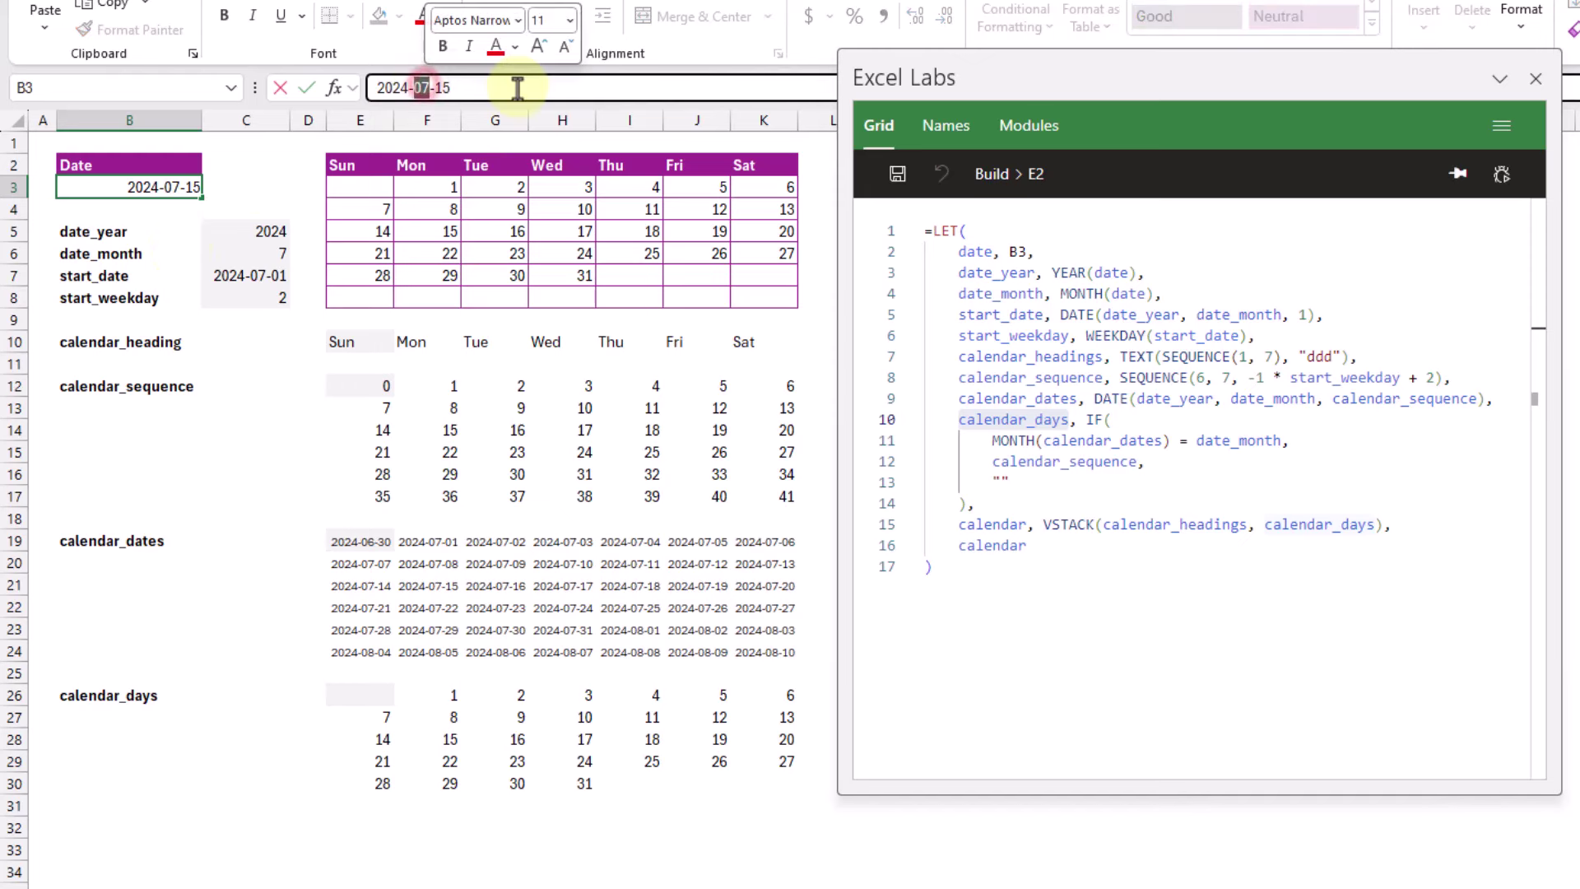
pyautogui.write('2')
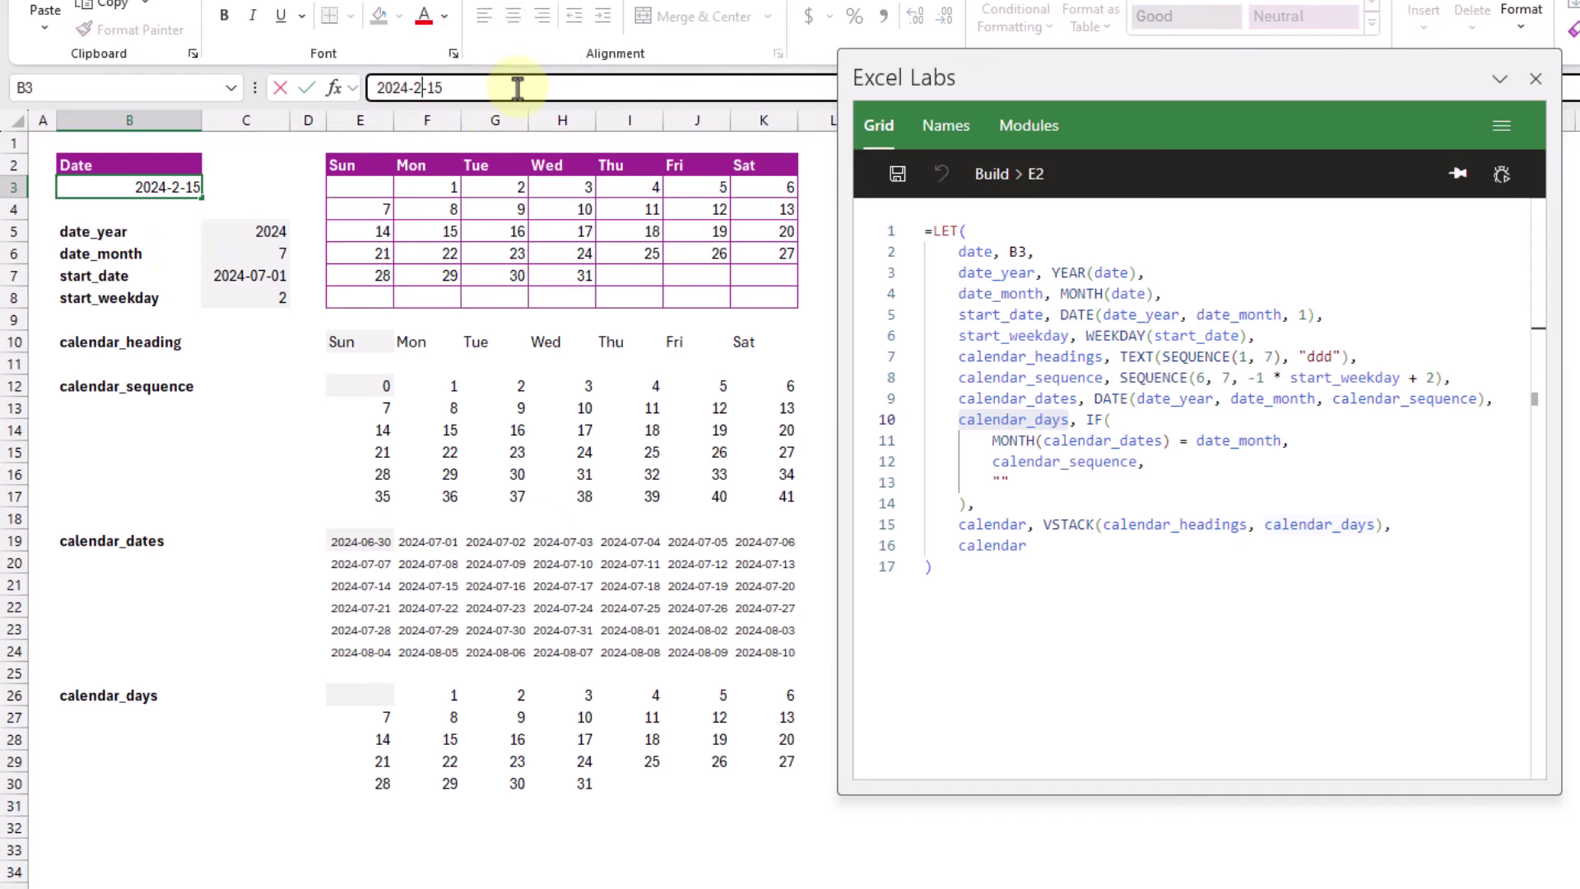
pyautogui.press('Return')
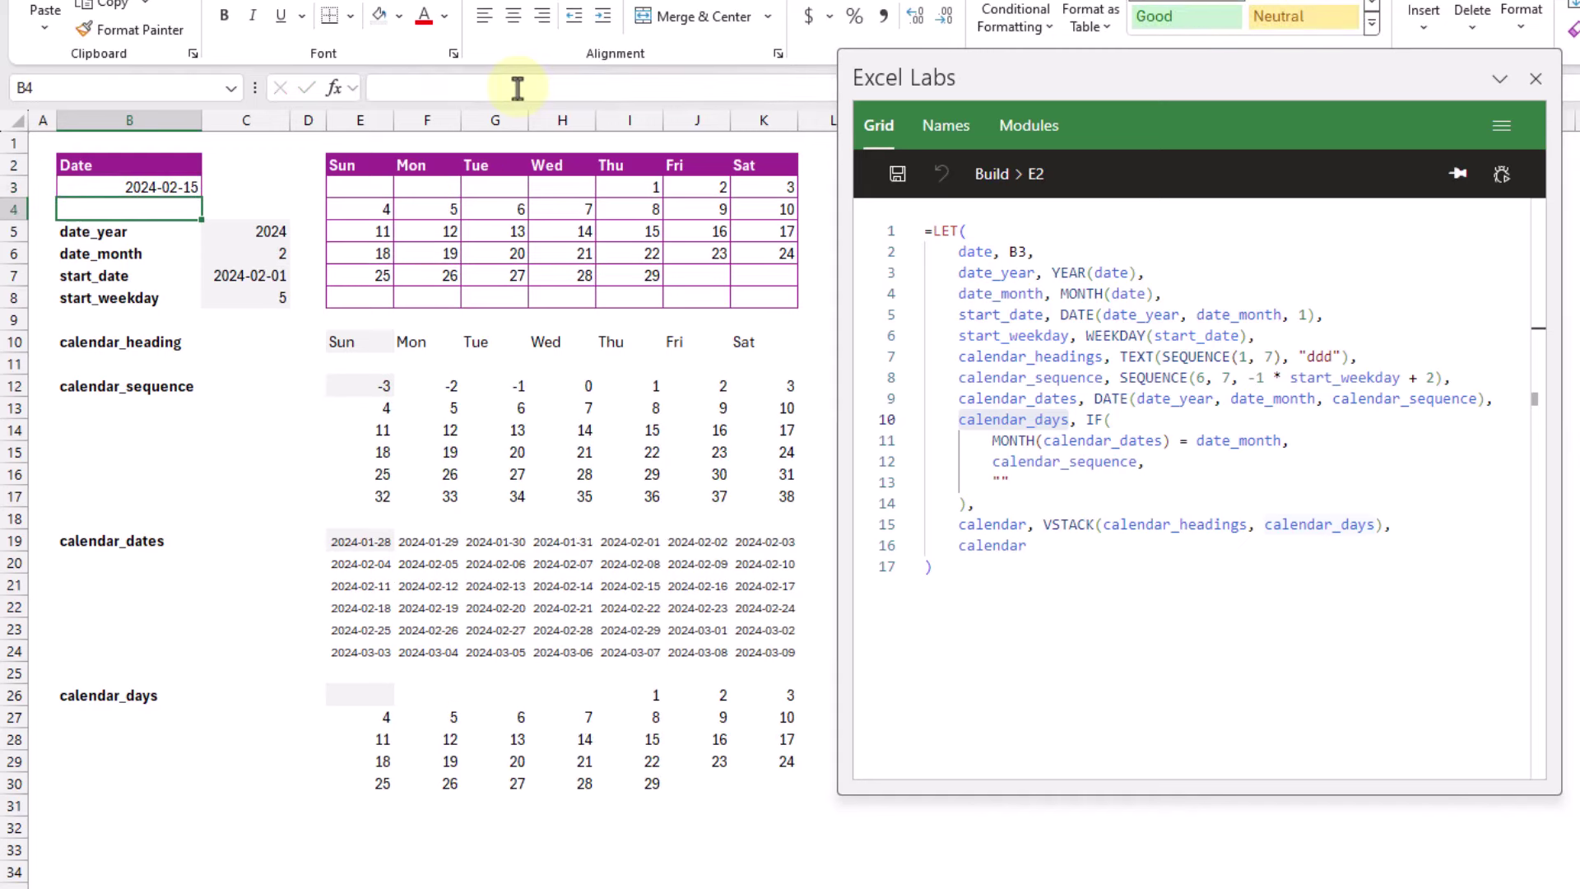